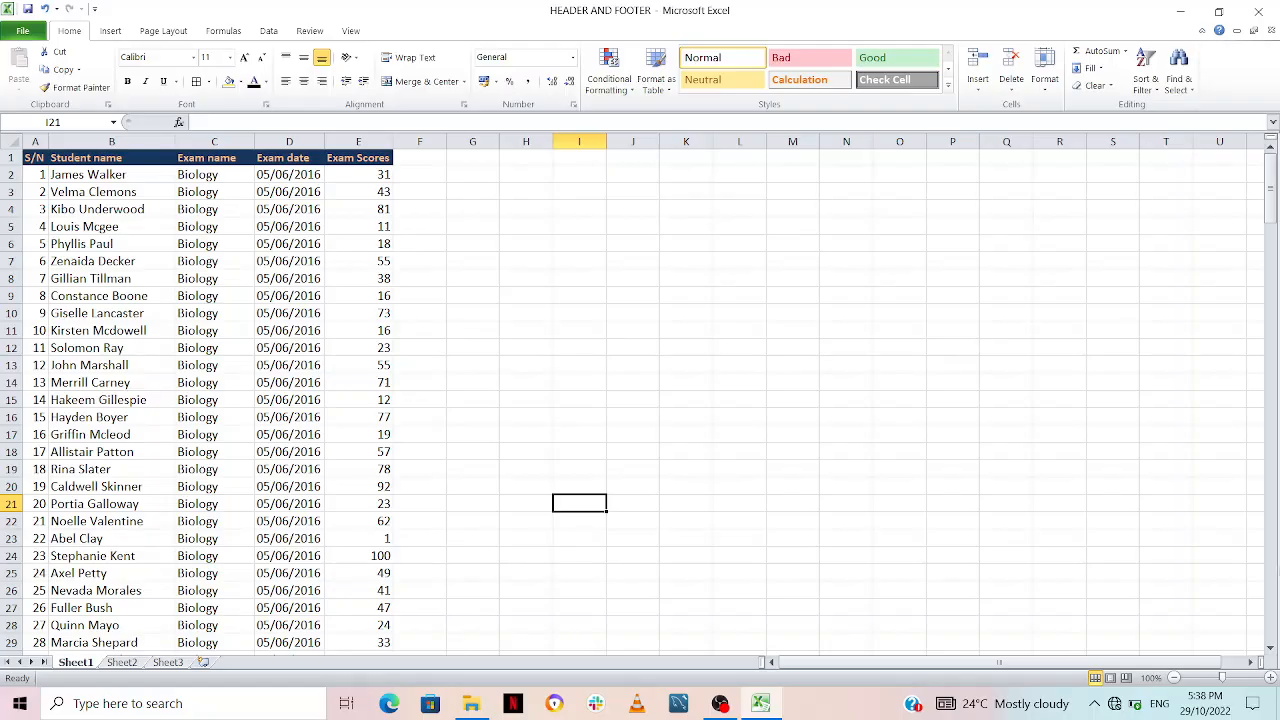
# Step: Check the sheet's print preview and give the whole exam table, A1:E201, outline and inside borders
pyautogui.hotkey('ctrl', 'p')
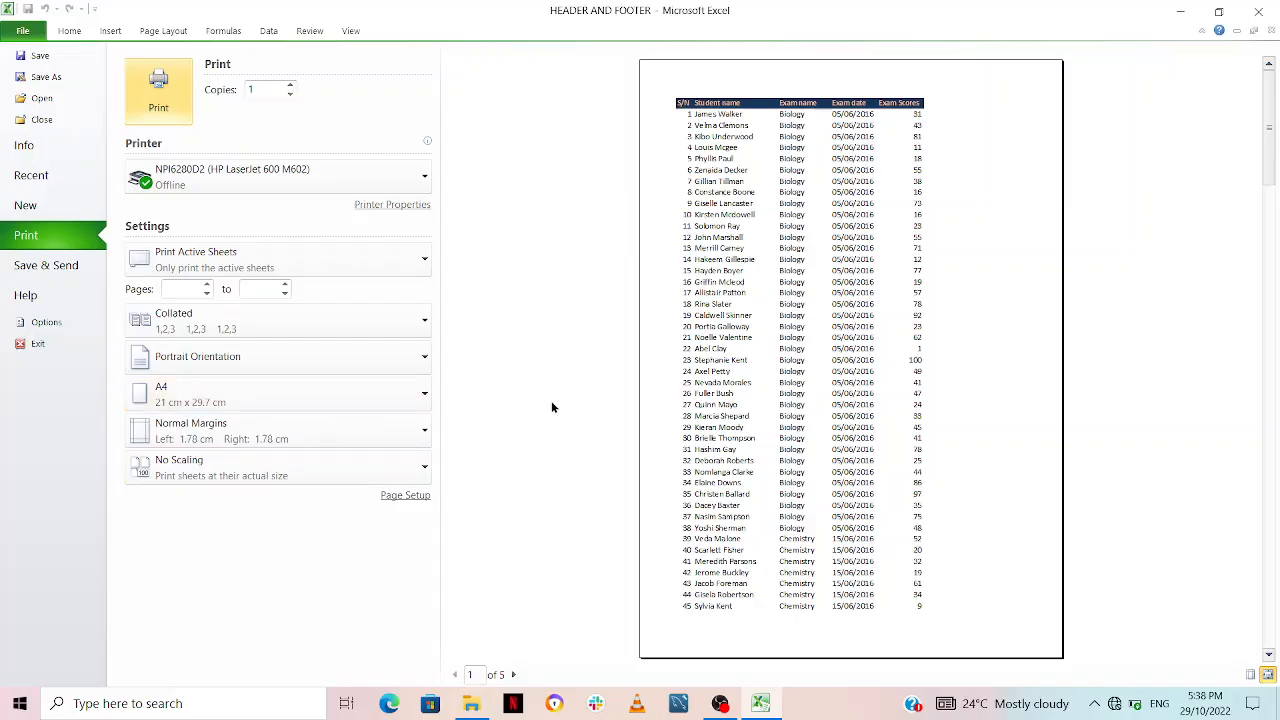
pyautogui.press('Escape')
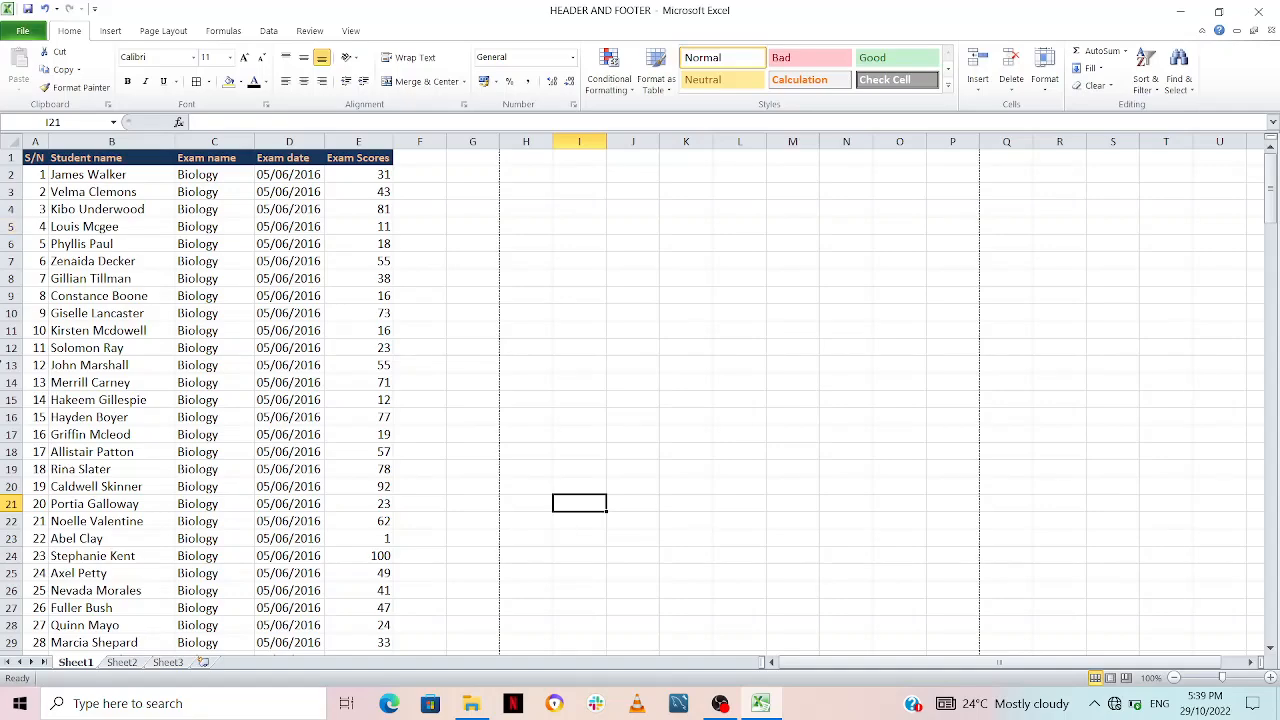
pyautogui.click(34, 158)
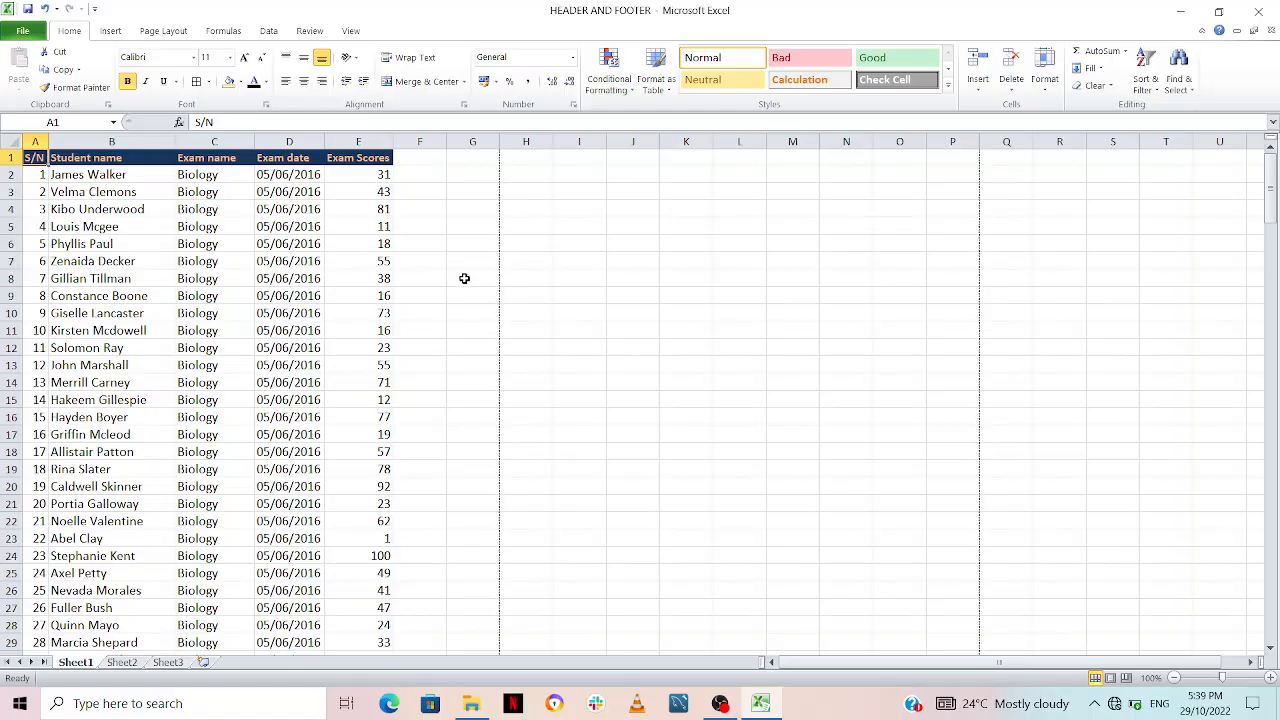
pyautogui.hotkey('ctrl', 'shift', 'Right')
pyautogui.hotkey('ctrl', 'shift', 'Down')
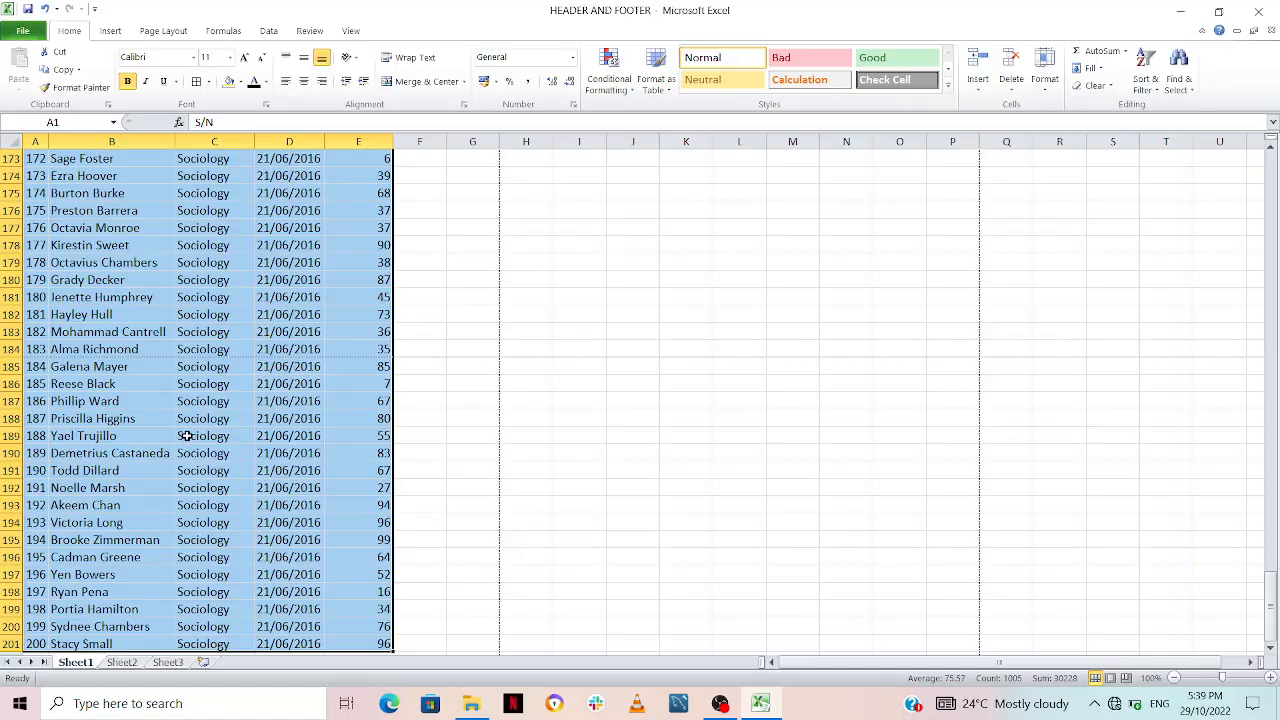
pyautogui.hotkey('ctrl', '1')
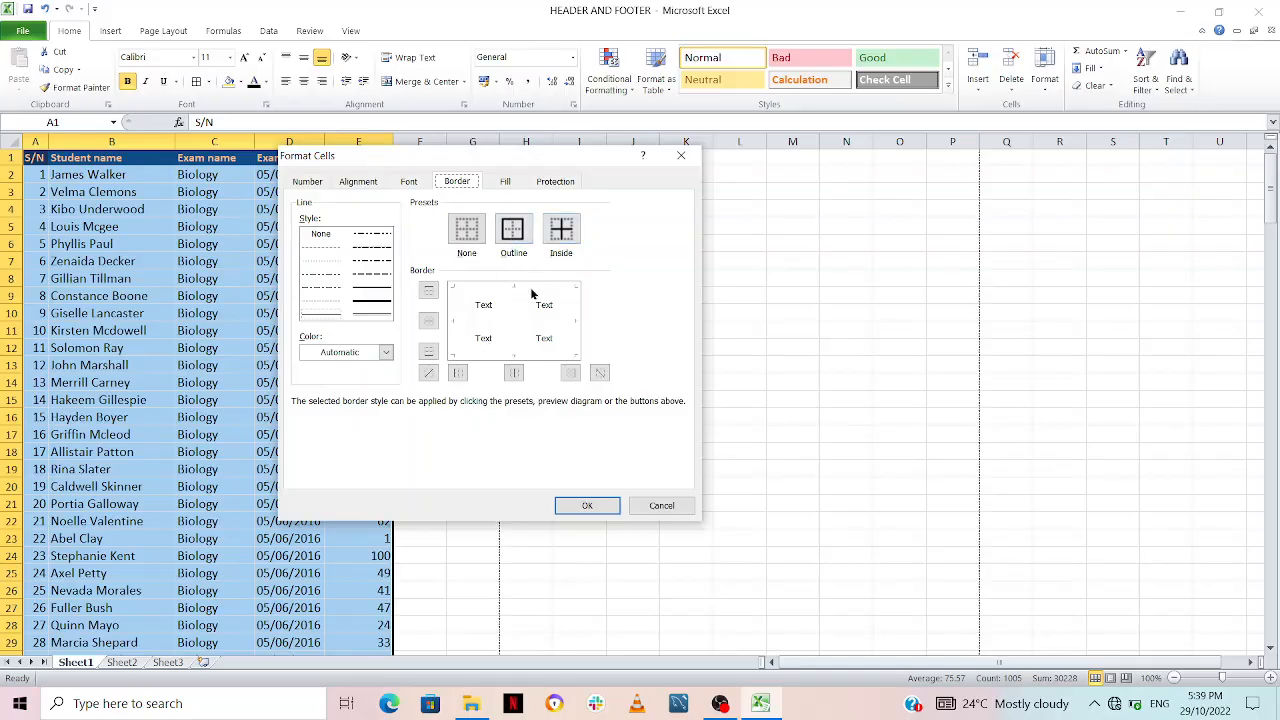
pyautogui.click(518, 231)
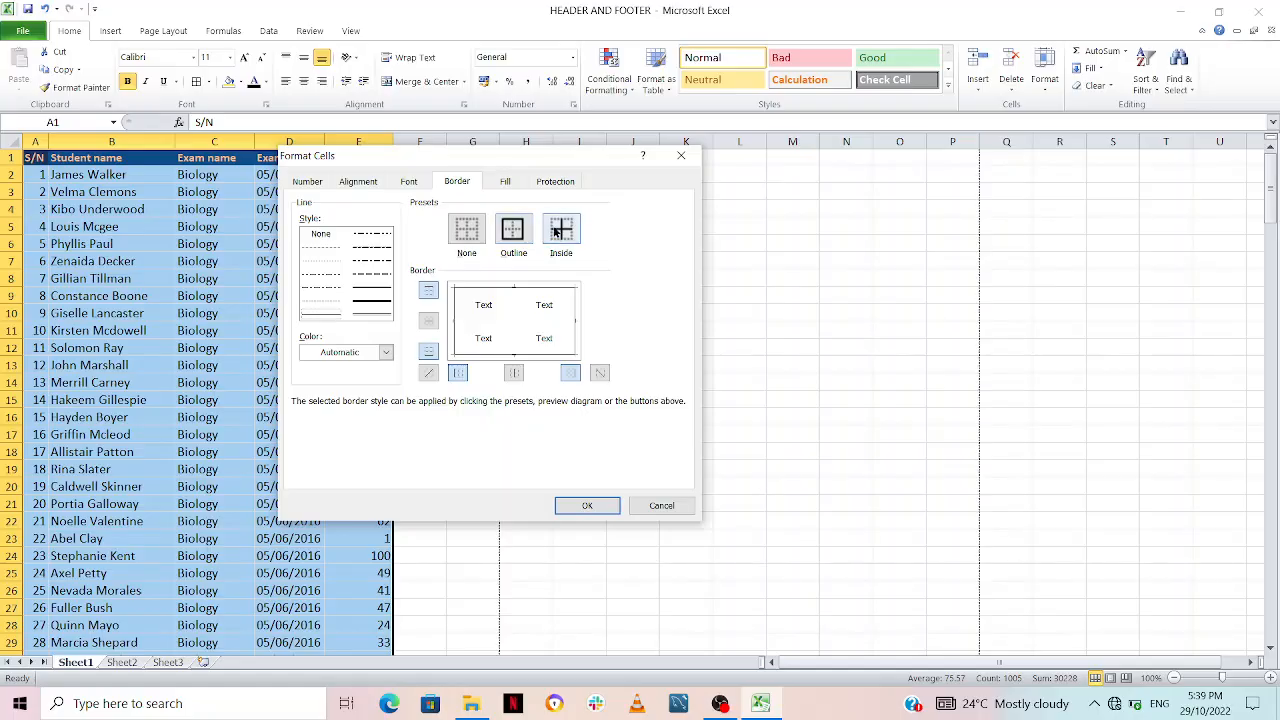
pyautogui.click(557, 231)
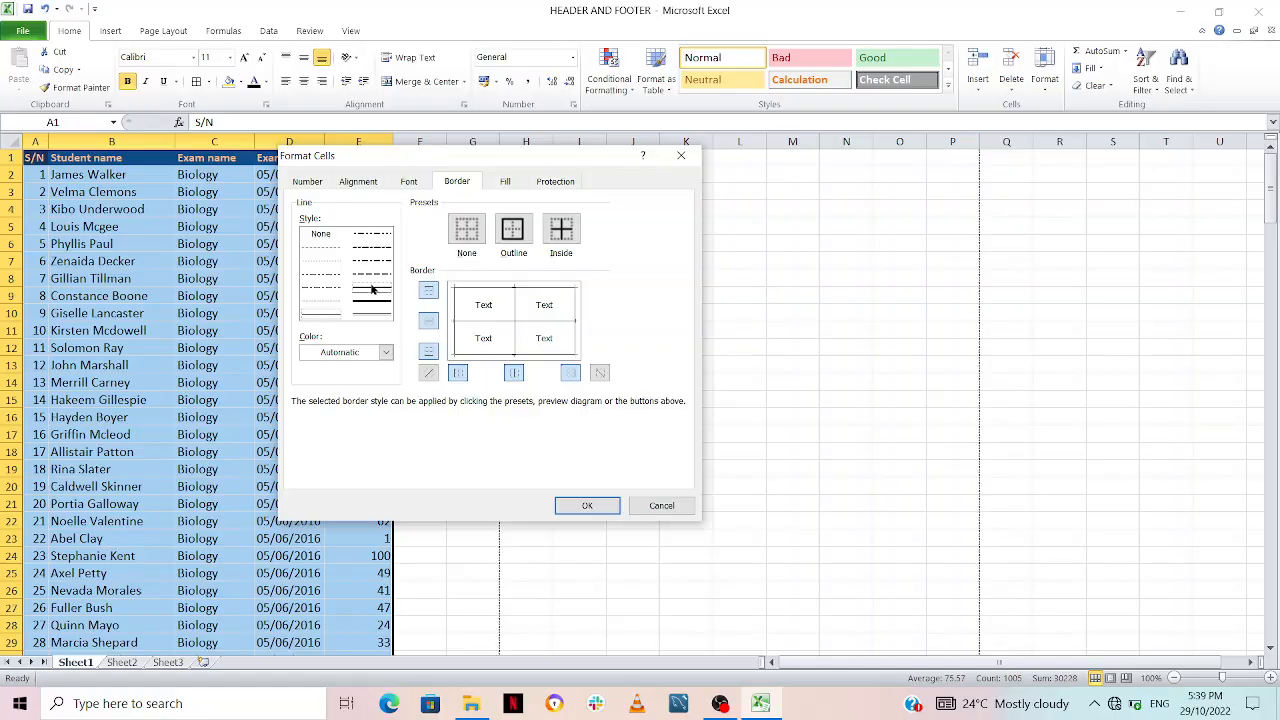
# Step: Choose a dark blue theme colour for the border line, apply the border formatting, and preview the printed sheet
pyautogui.click(385, 354)
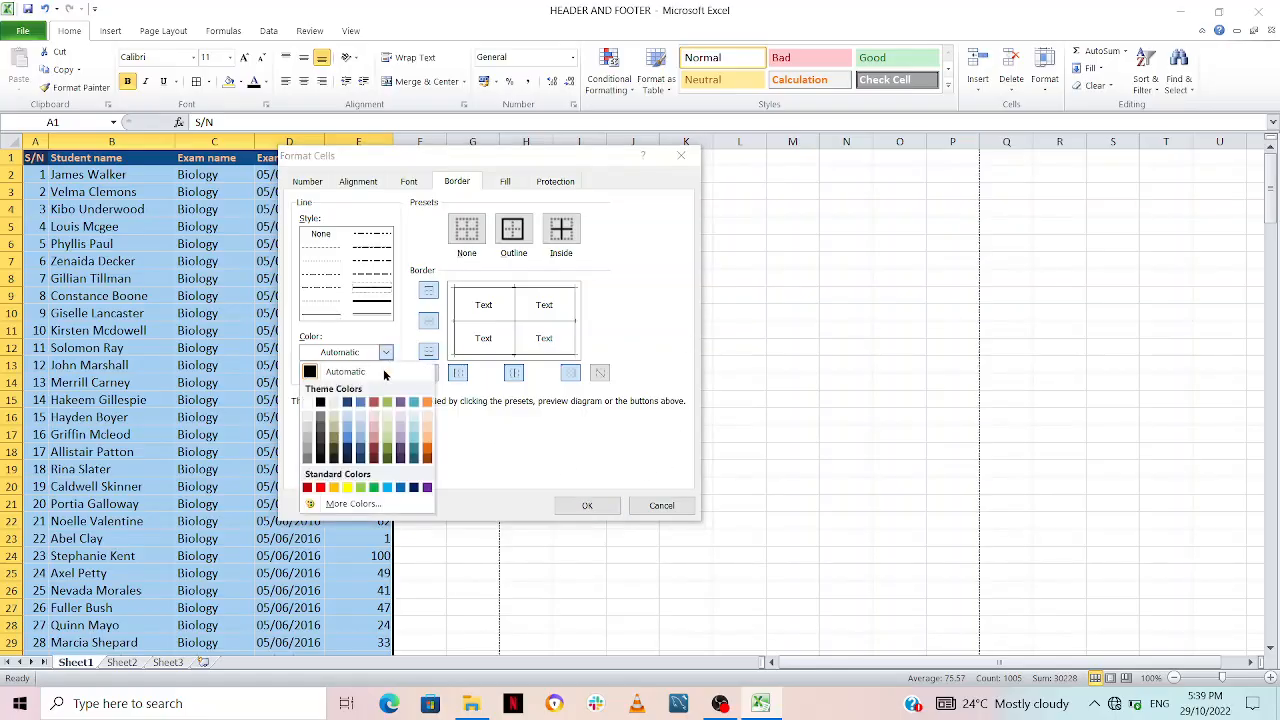
pyautogui.click(347, 438)
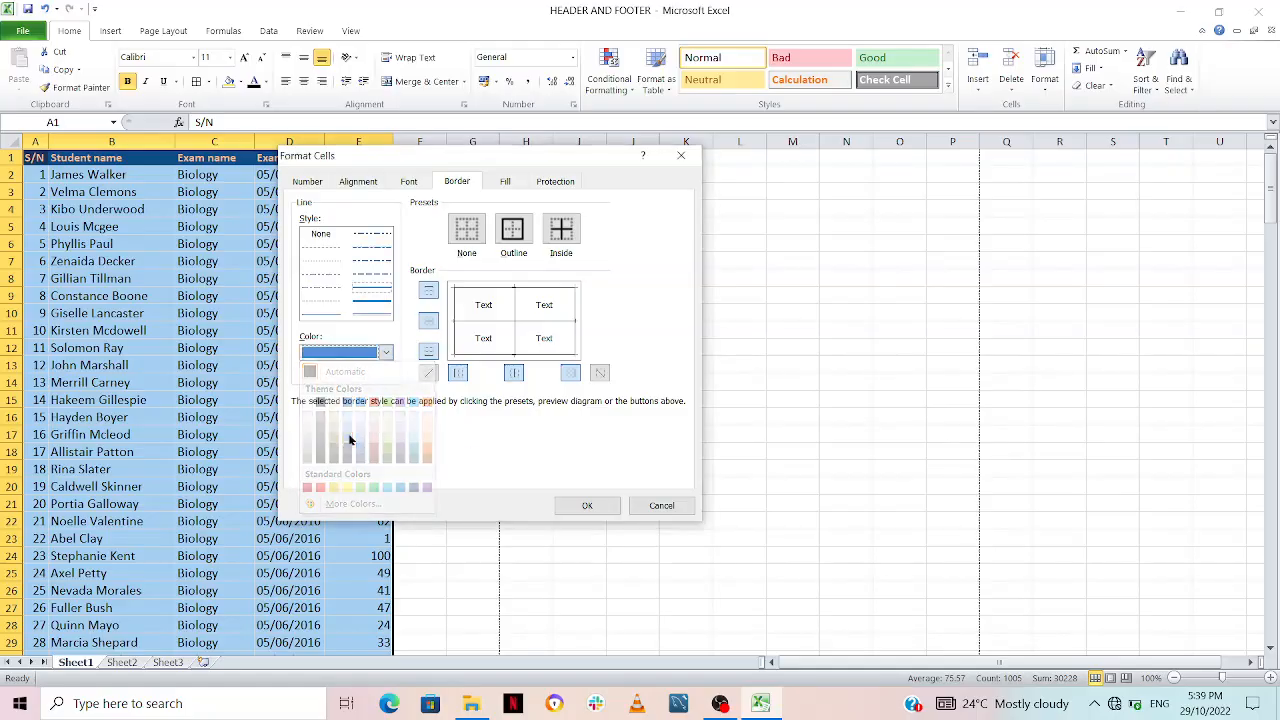
pyautogui.click(386, 353)
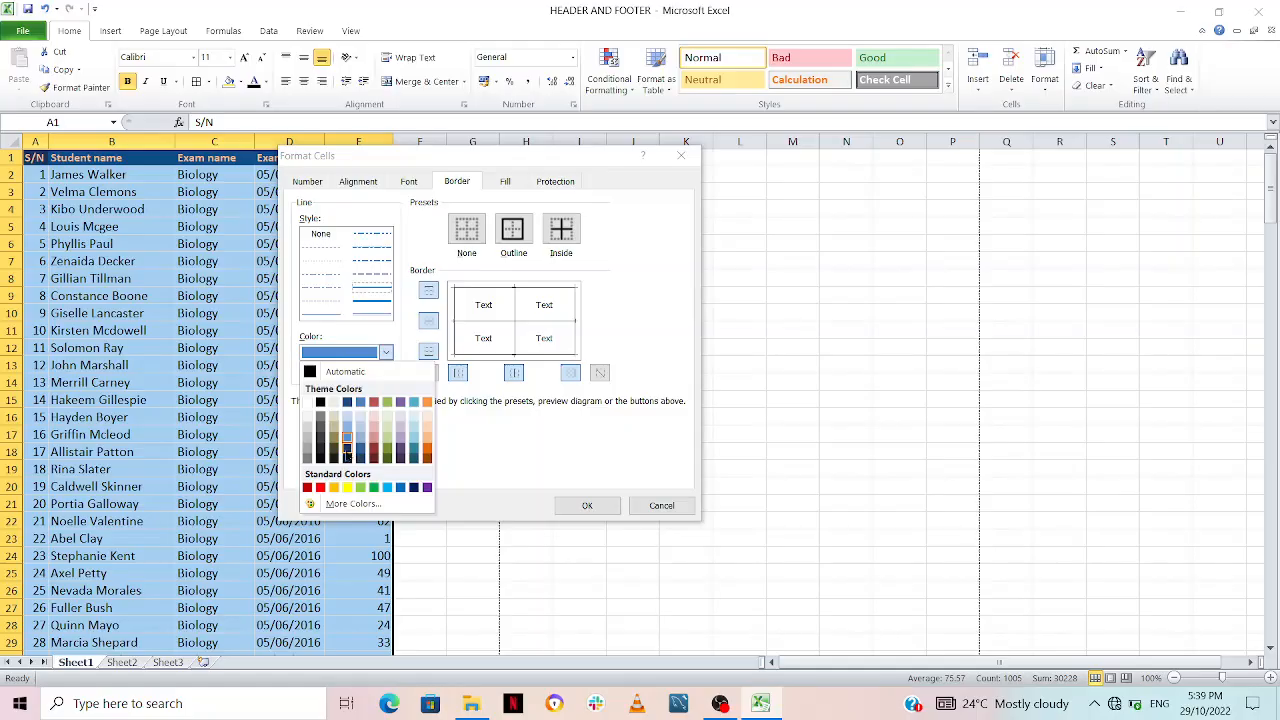
pyautogui.click(347, 452)
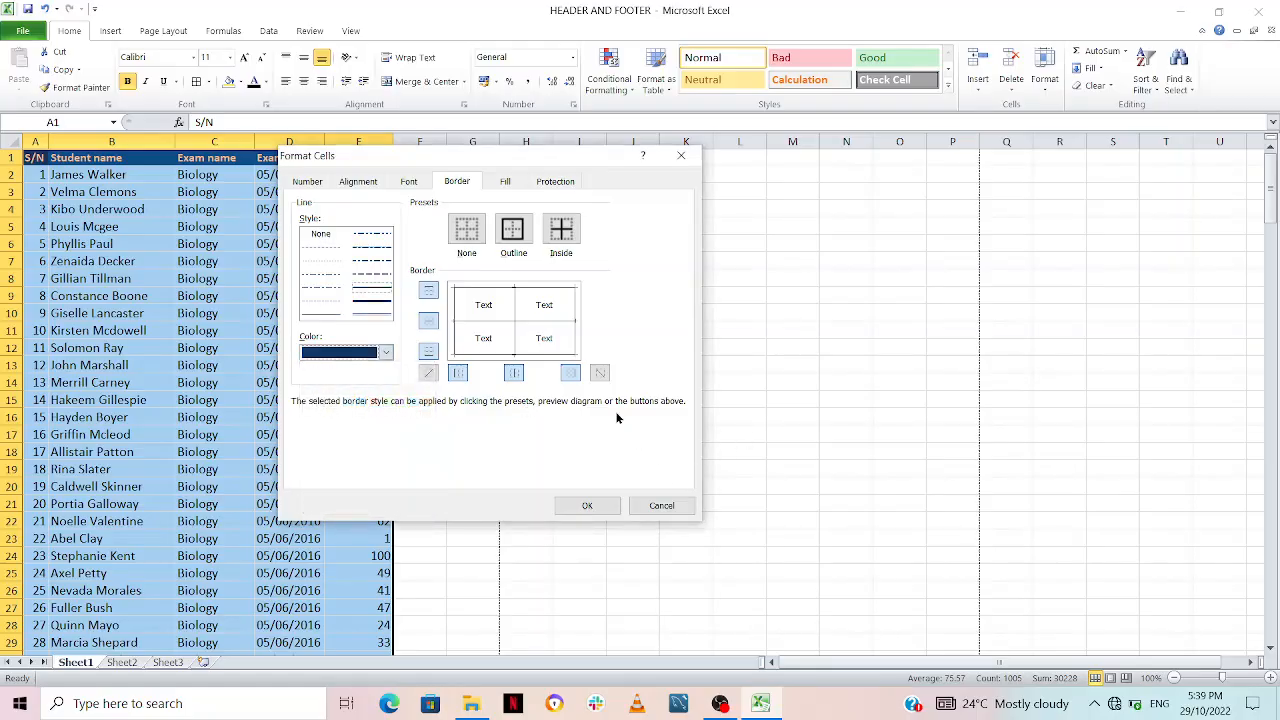
pyautogui.click(583, 506)
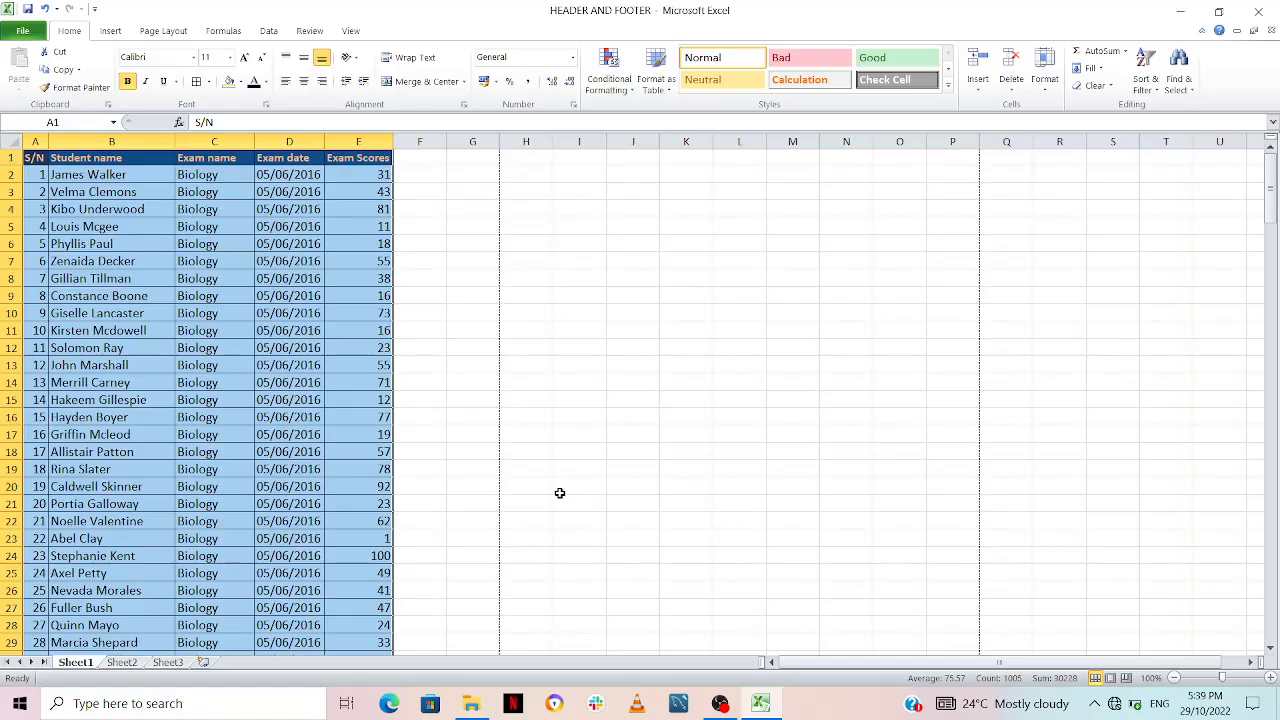
pyautogui.click(477, 325)
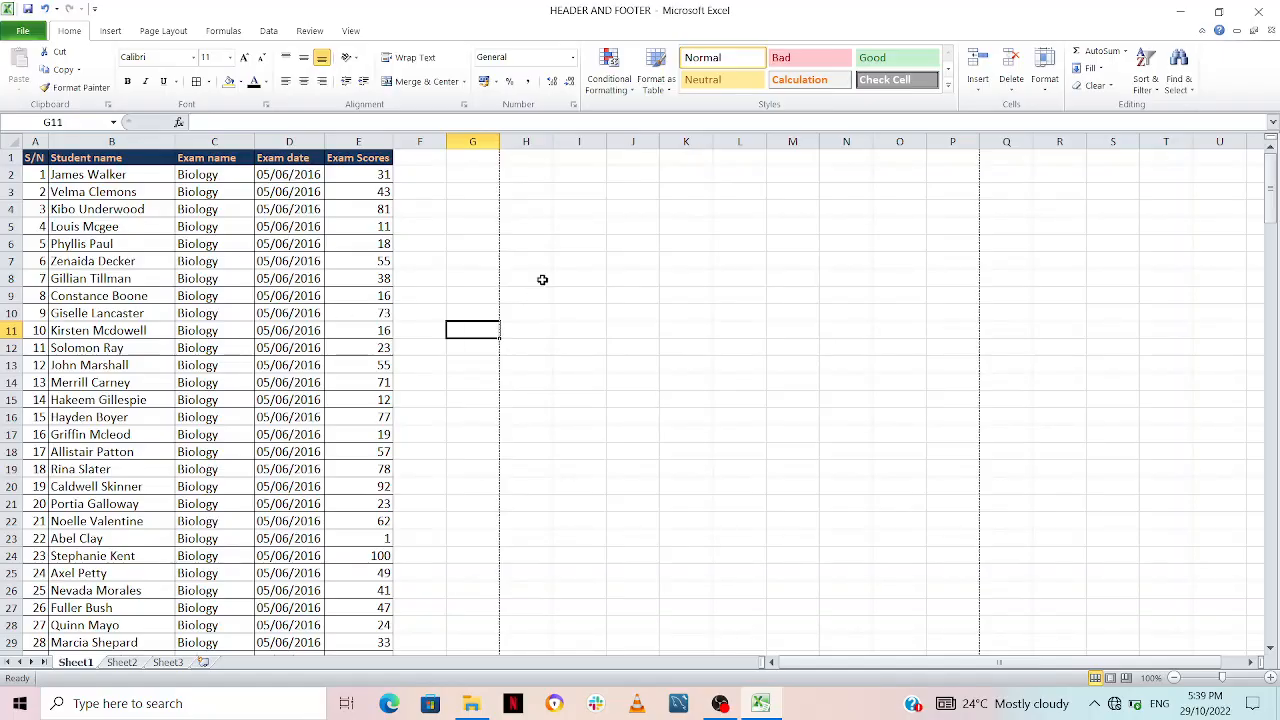
pyautogui.hotkey('ctrl', 'p')
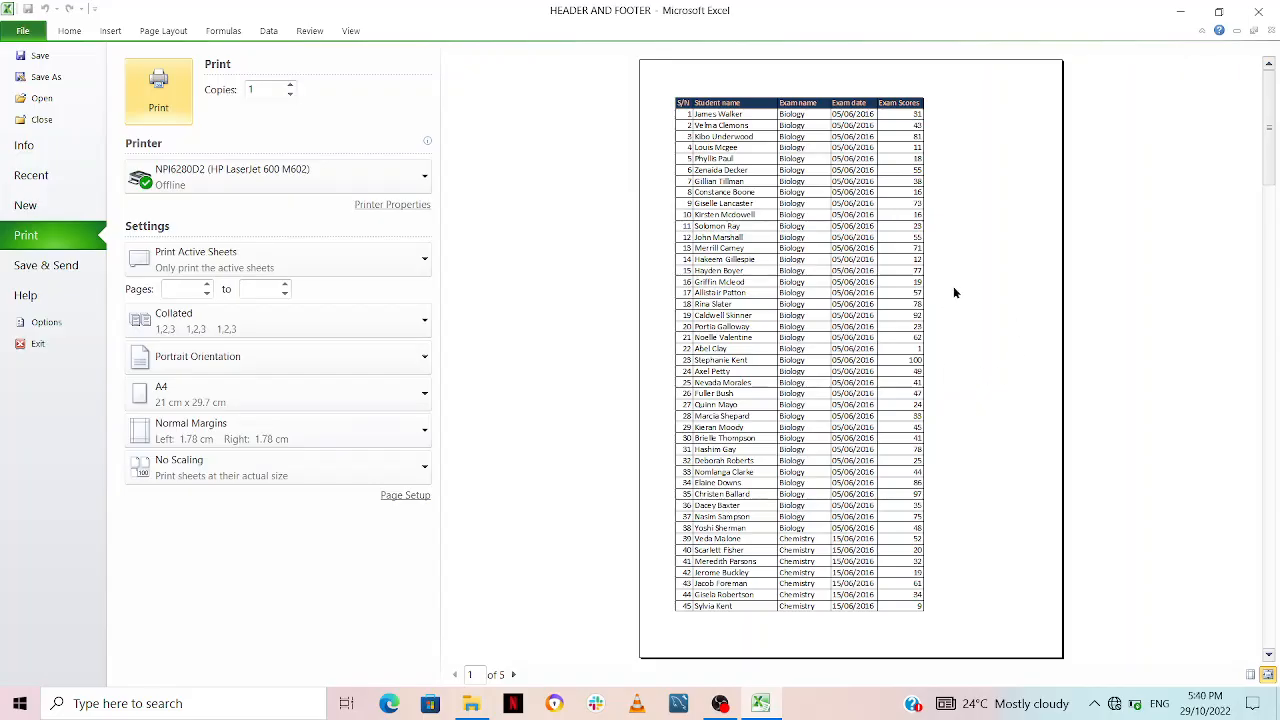
pyautogui.press('Escape')
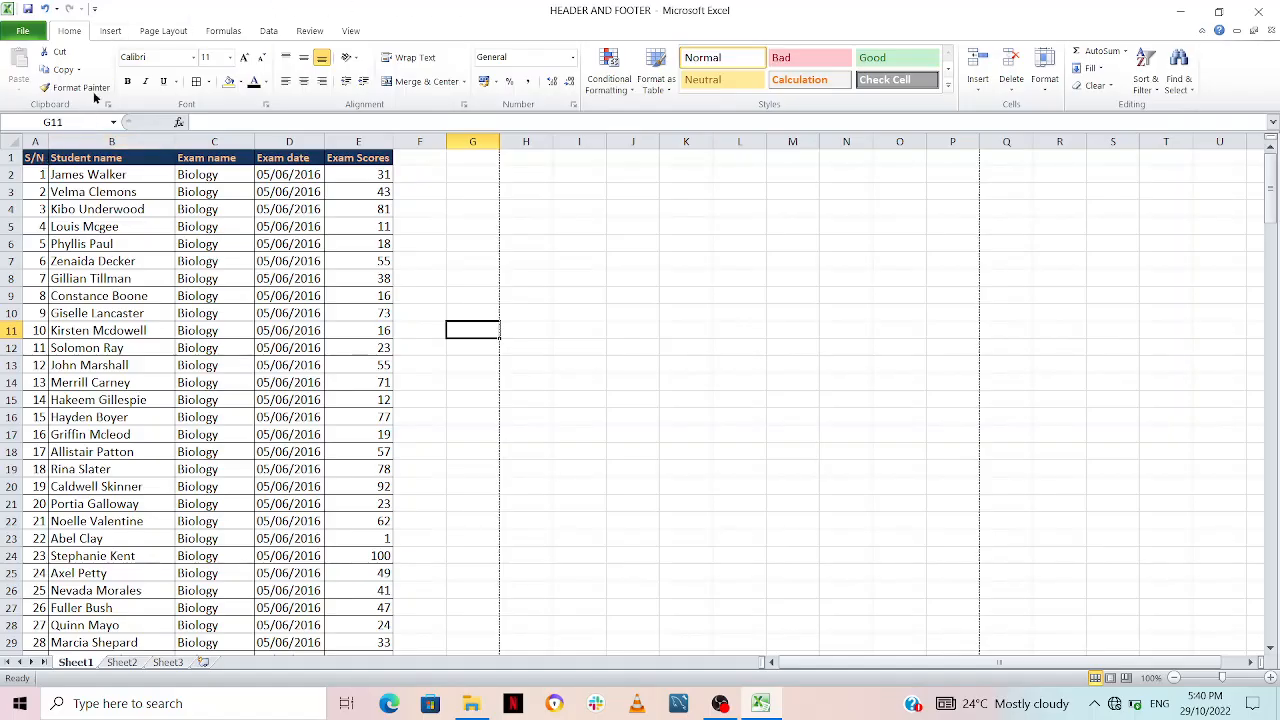
# Step: Insert a header and footer for the exam table's sheet and visit the header's left, centre and right sections
pyautogui.click(111, 31)
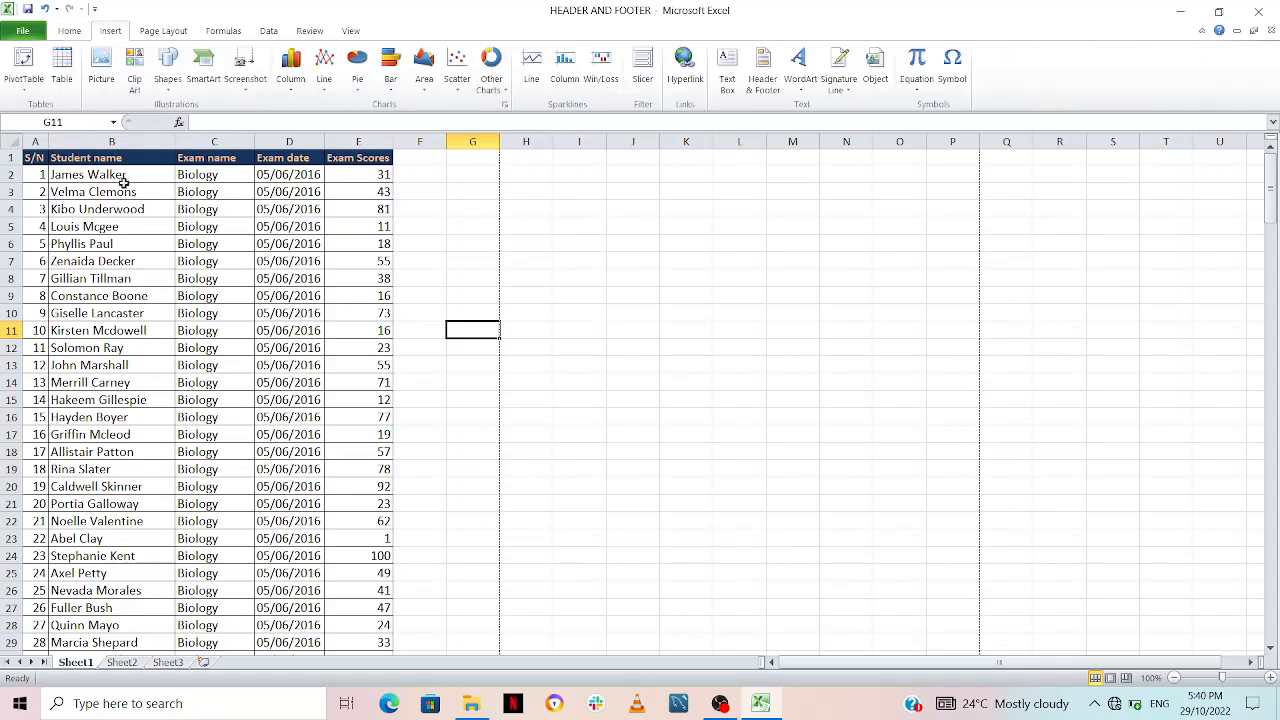
pyautogui.click(38, 160)
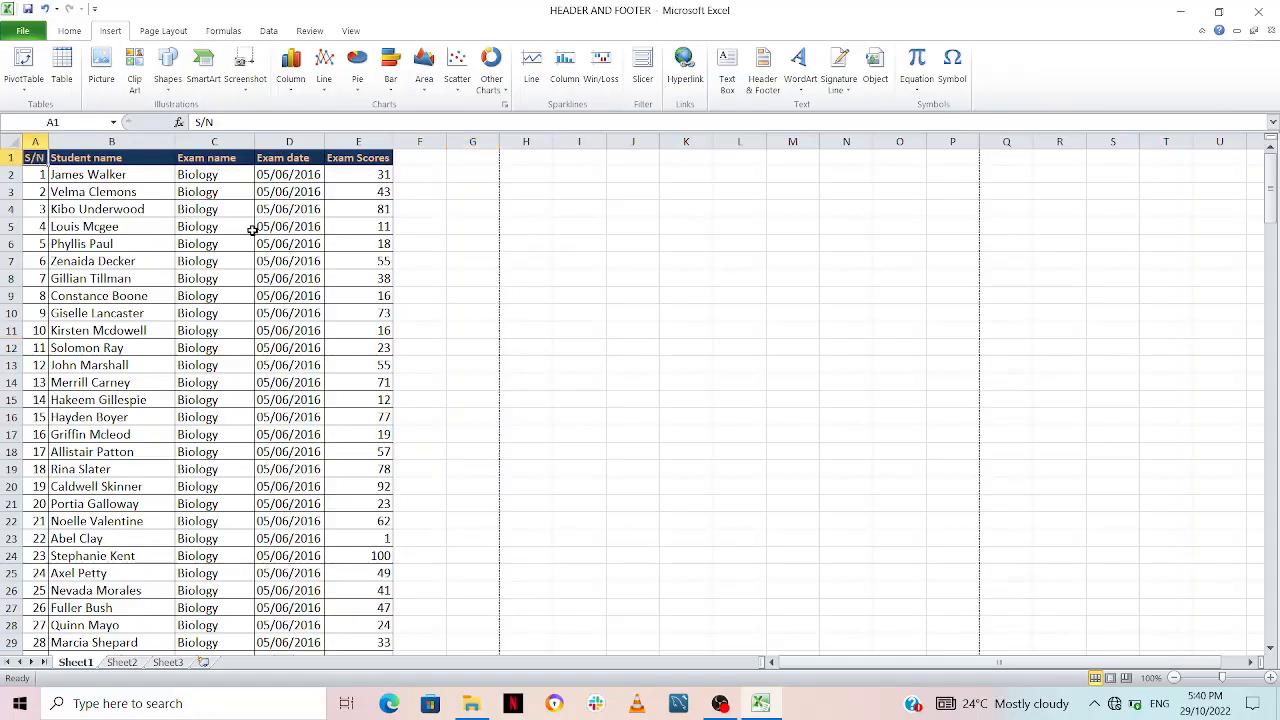
pyautogui.hotkey('ctrl', 'shift', 'Right')
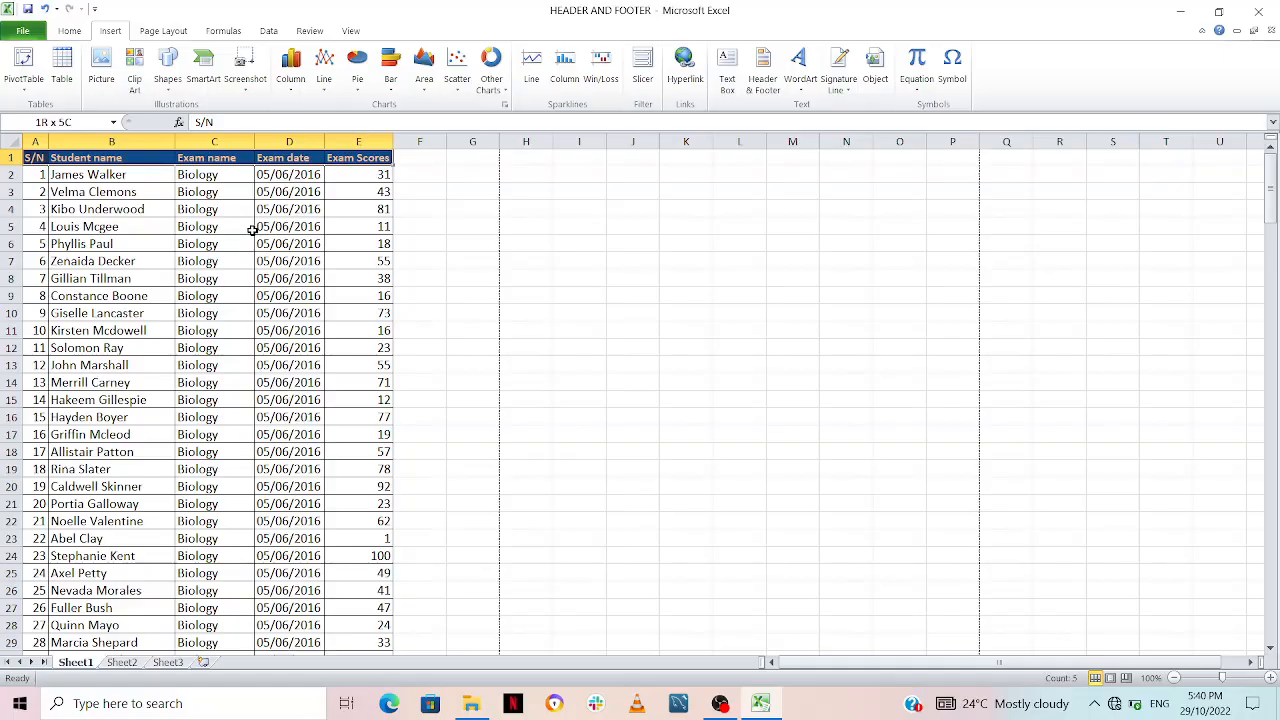
pyautogui.hotkey('ctrl', 'shift', 'Down')
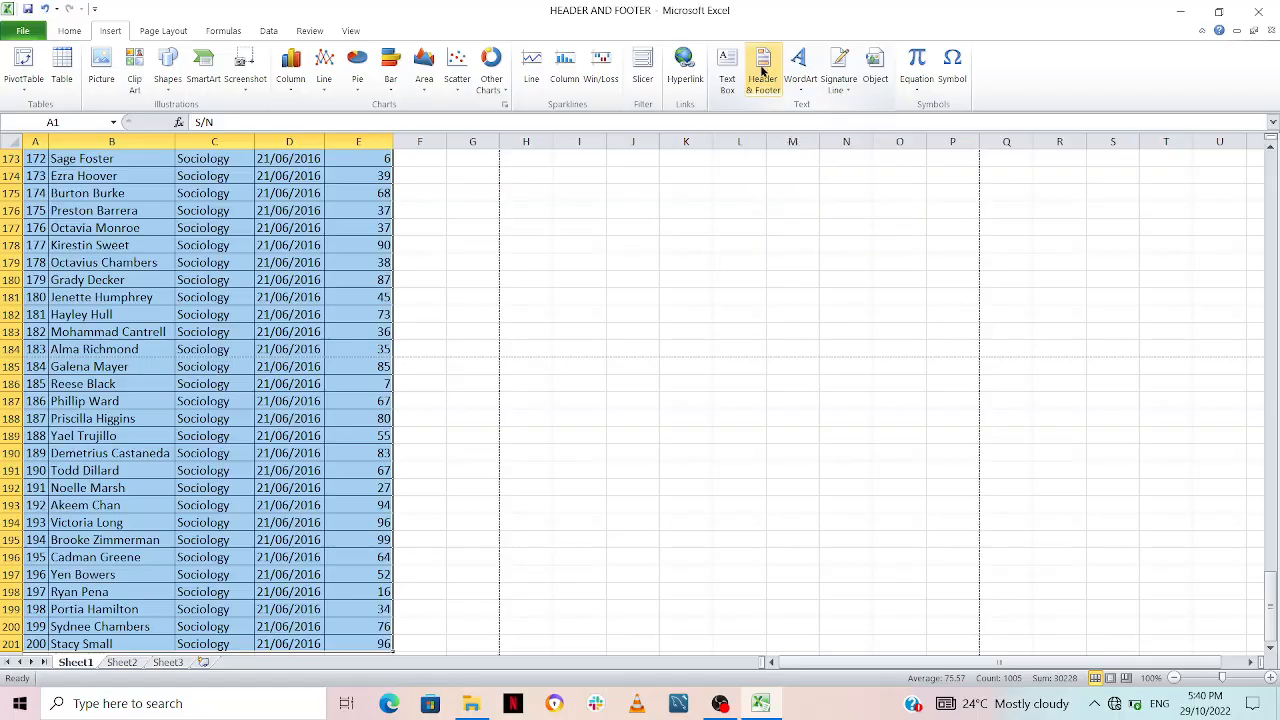
pyautogui.click(761, 72)
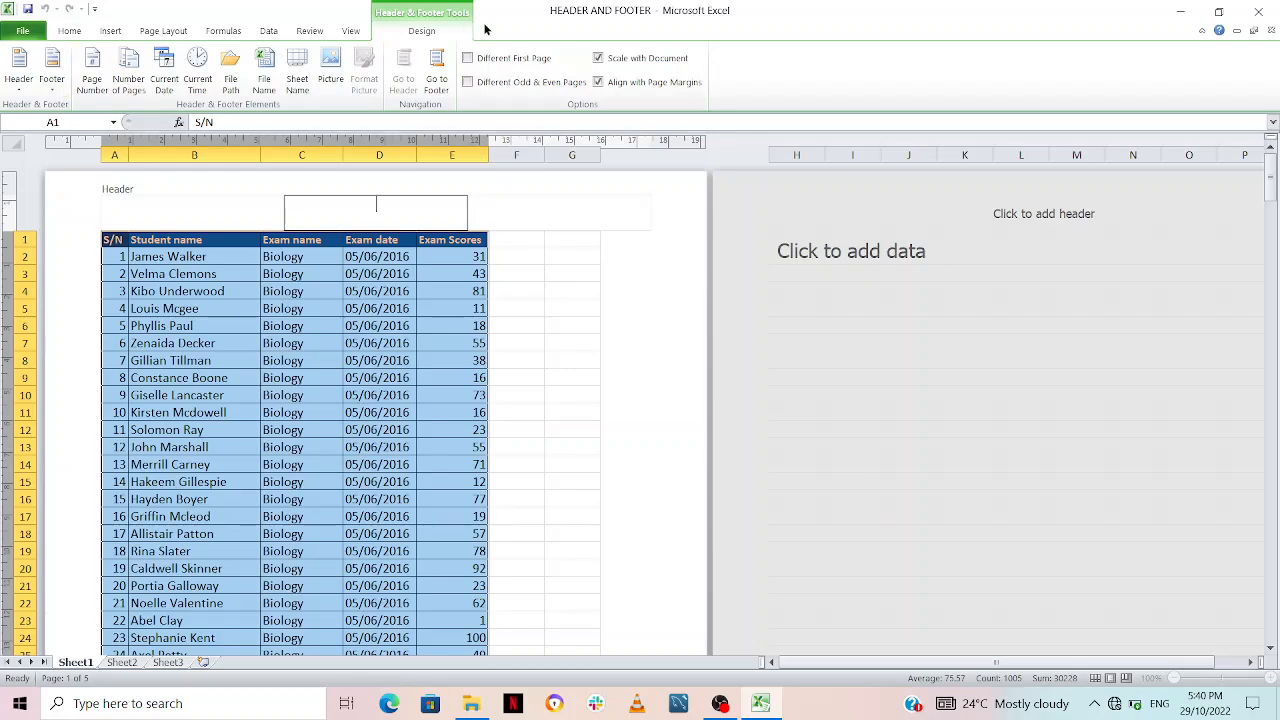
pyautogui.click(201, 202)
pyautogui.click(364, 208)
pyautogui.click(547, 206)
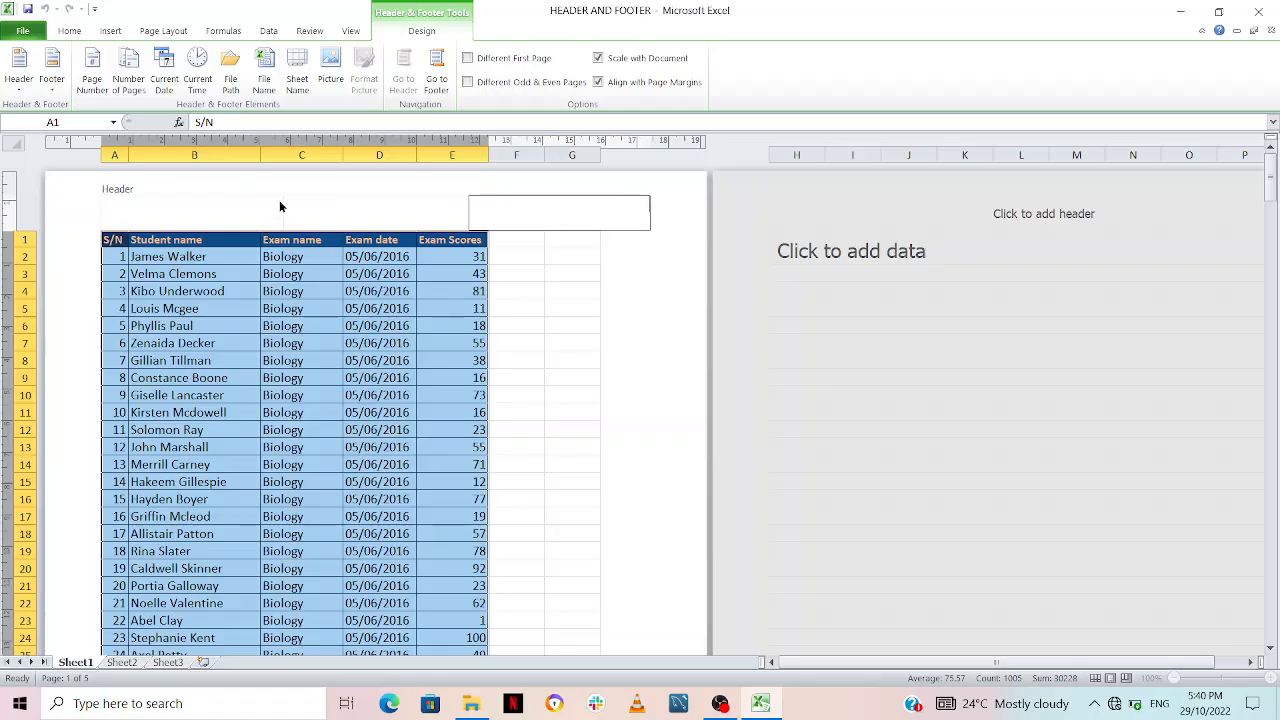
pyautogui.click(236, 208)
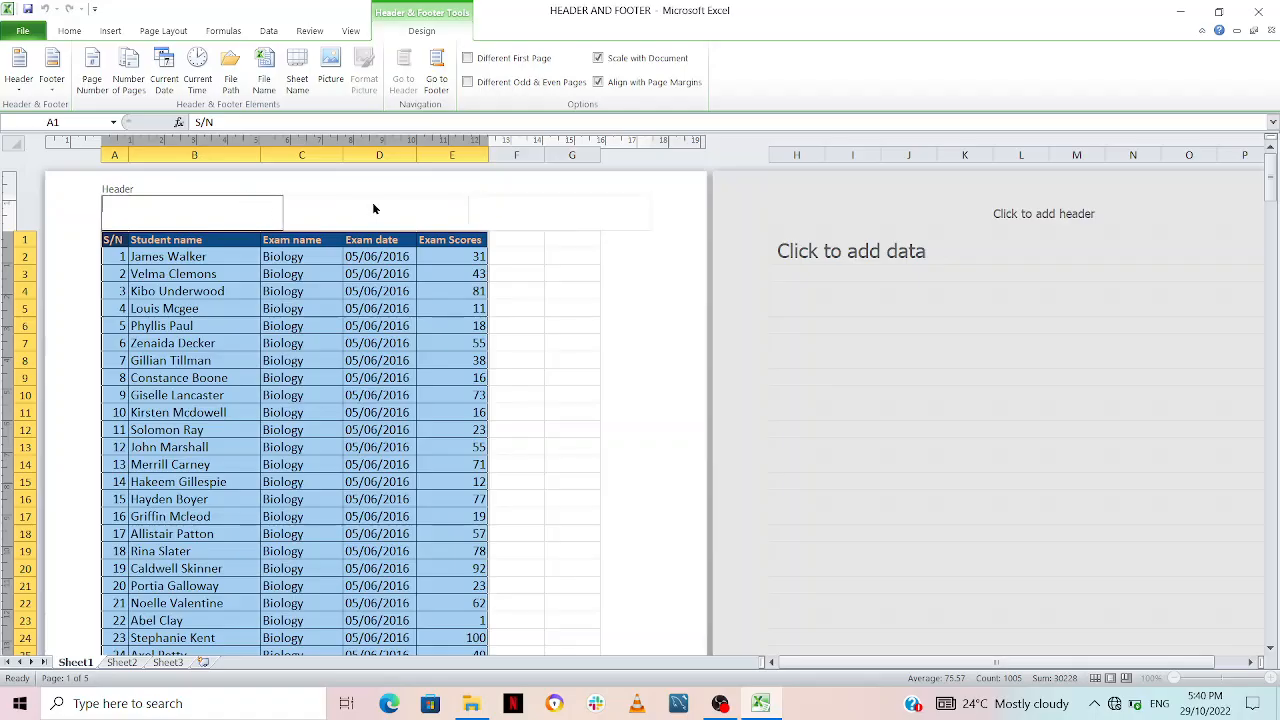
pyautogui.click(373, 206)
pyautogui.click(575, 205)
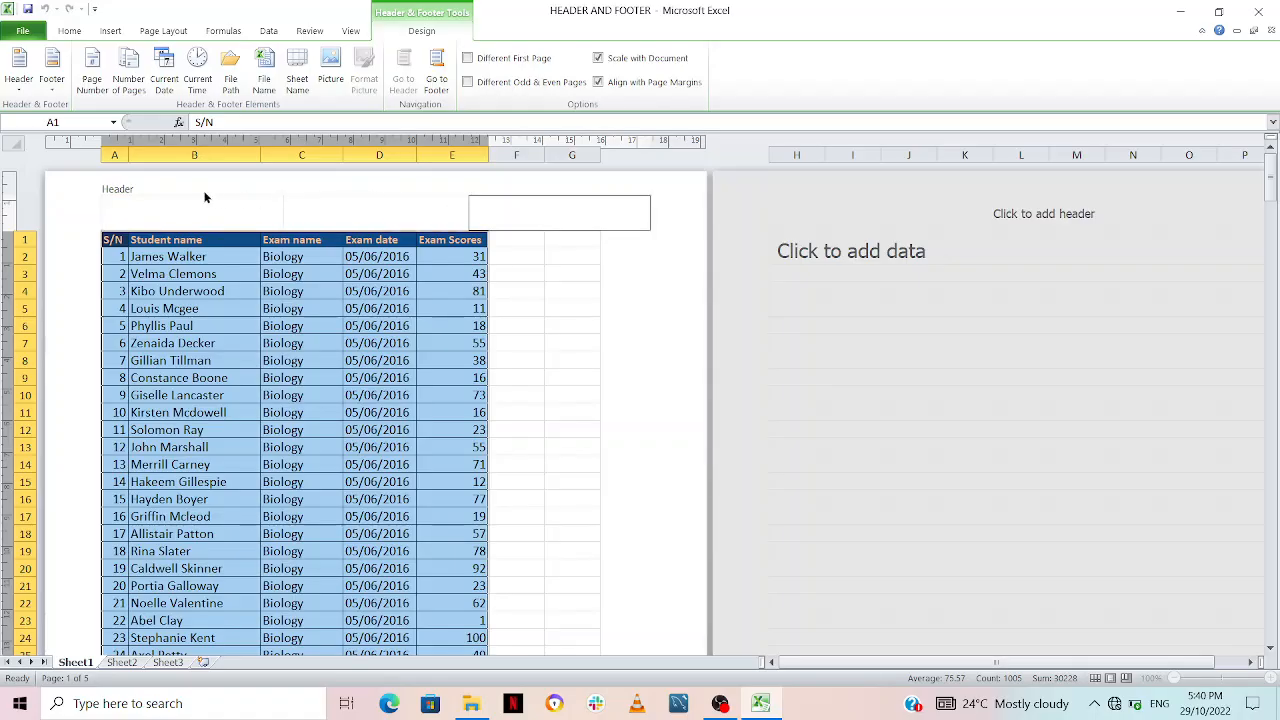
# Step: Insert the automatic page number element in the left header section
pyautogui.click(171, 205)
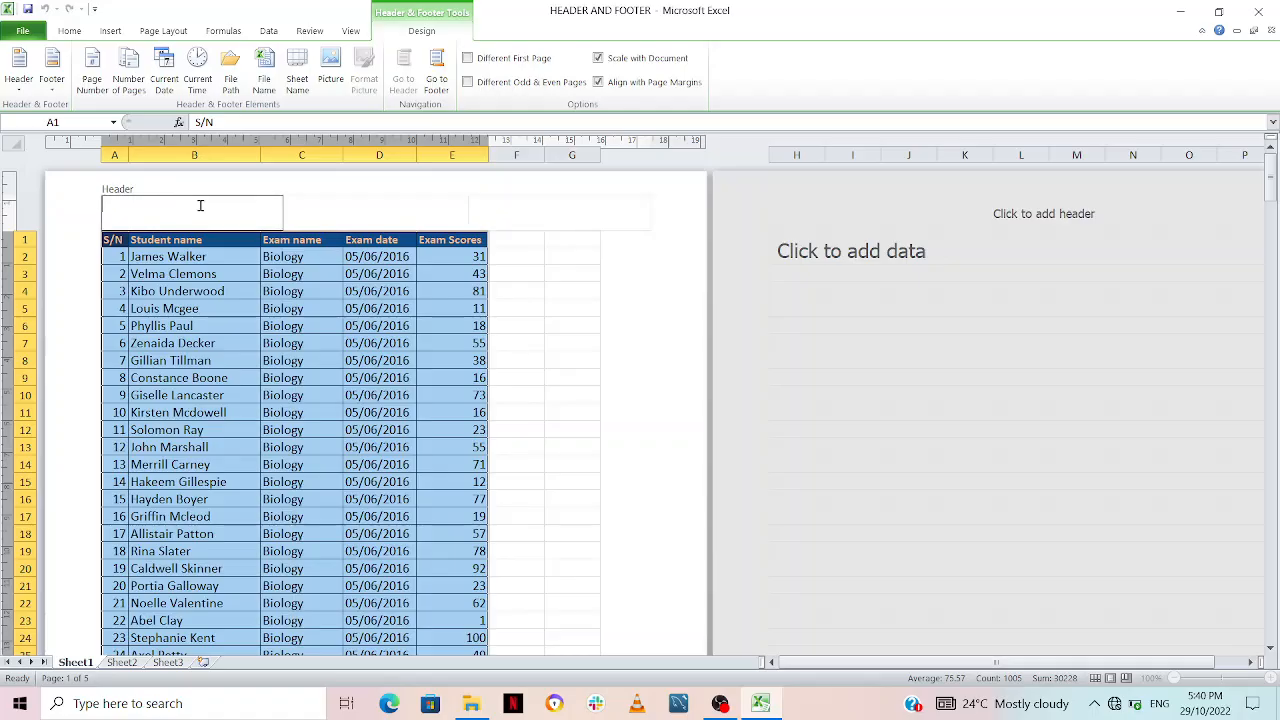
pyautogui.click(95, 76)
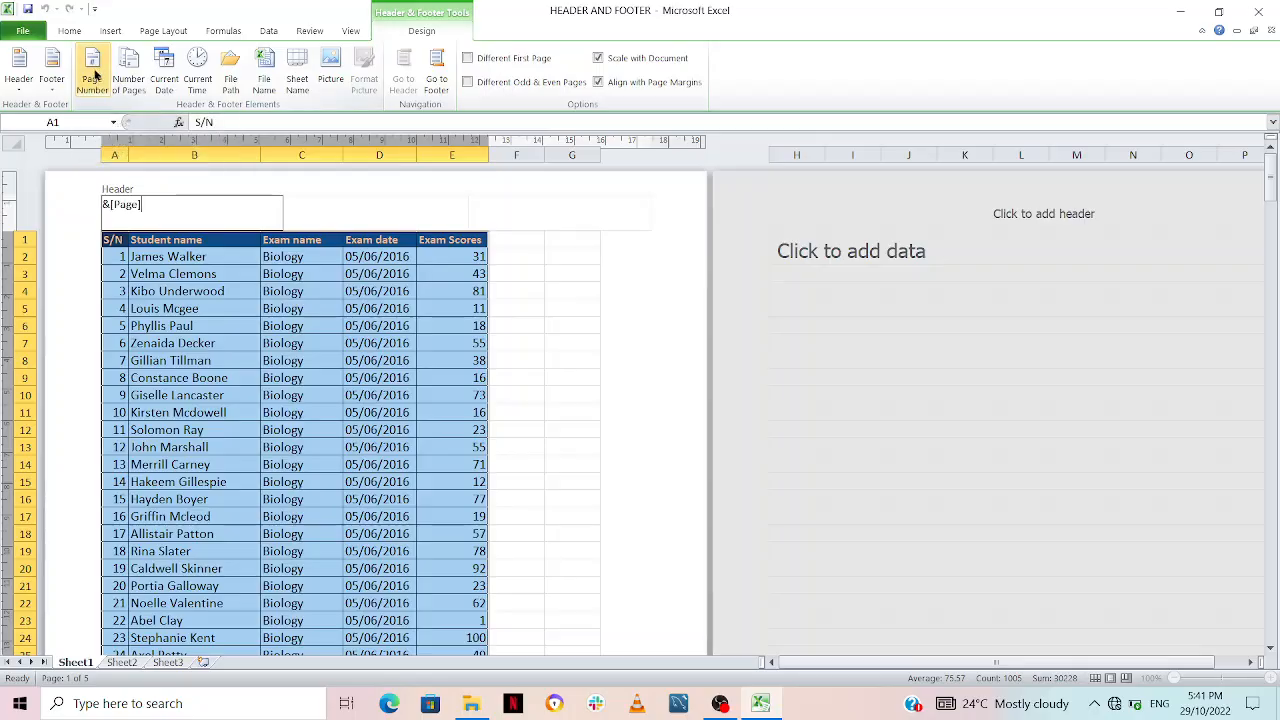
pyautogui.click(556, 275)
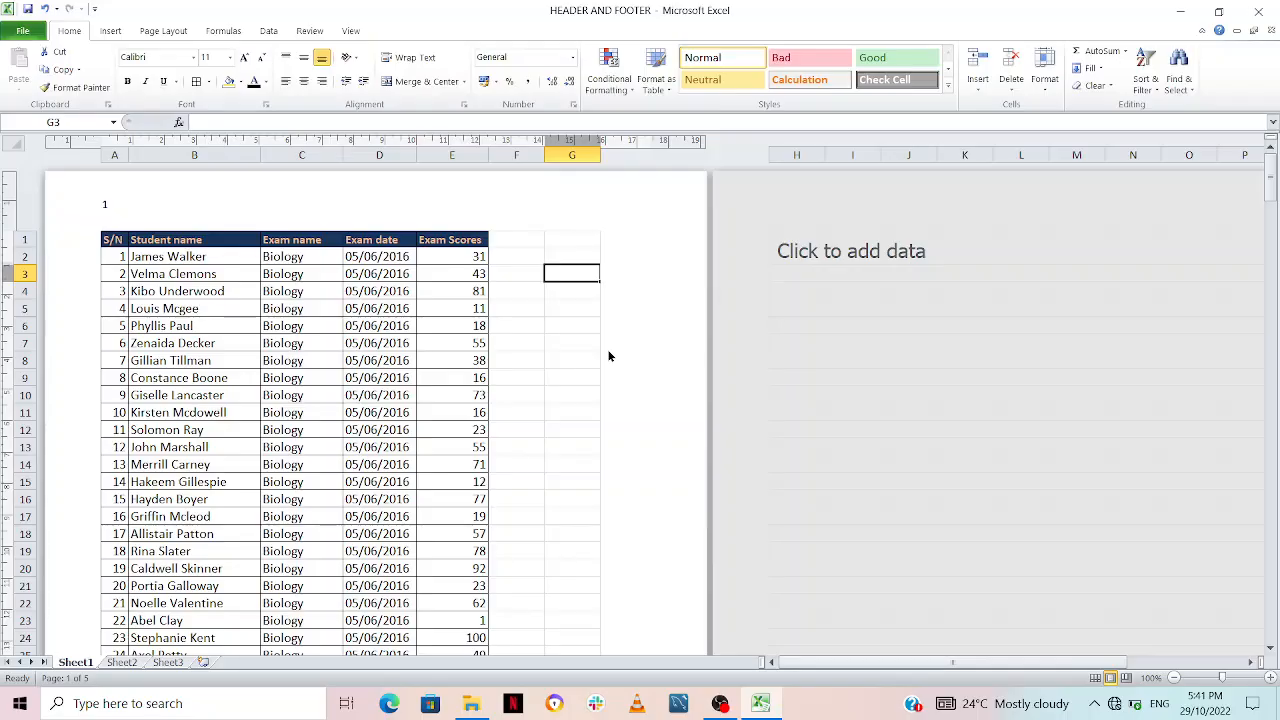
# Step: Page through the print preview to examine the page number in the header of several pages
pyautogui.hotkey('ctrl', 'p')
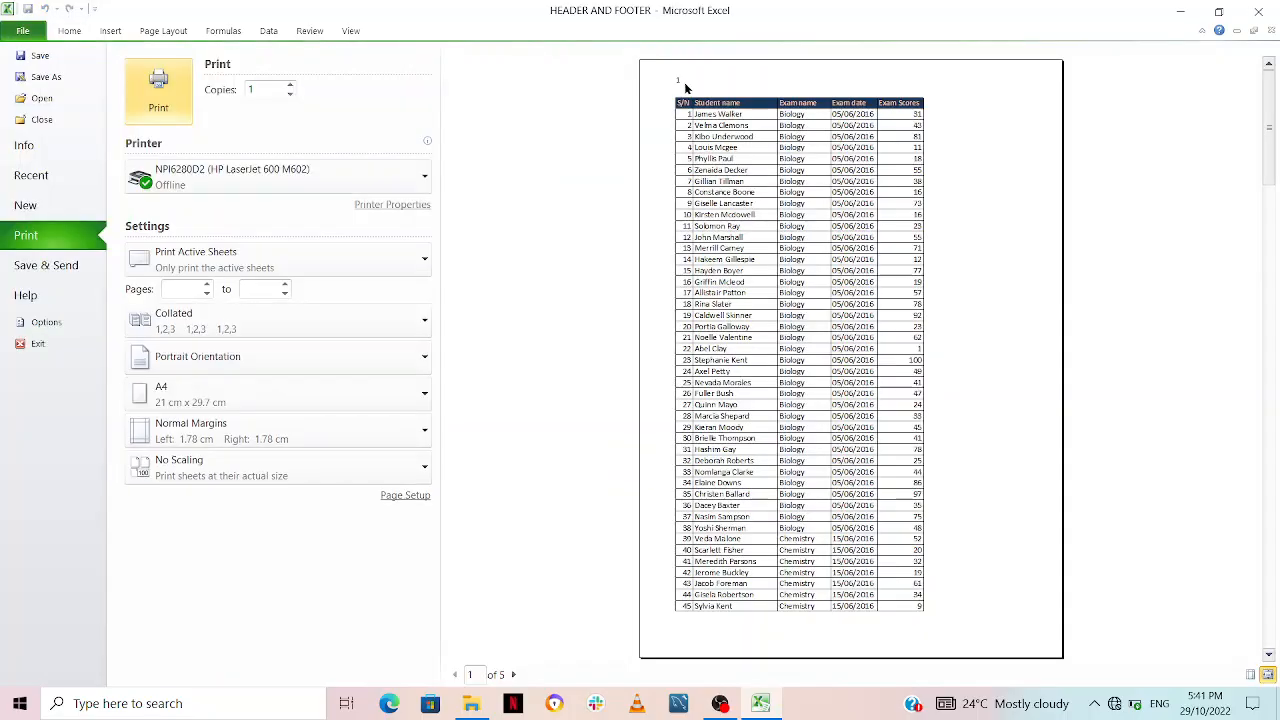
pyautogui.click(512, 675)
pyautogui.click(511, 675)
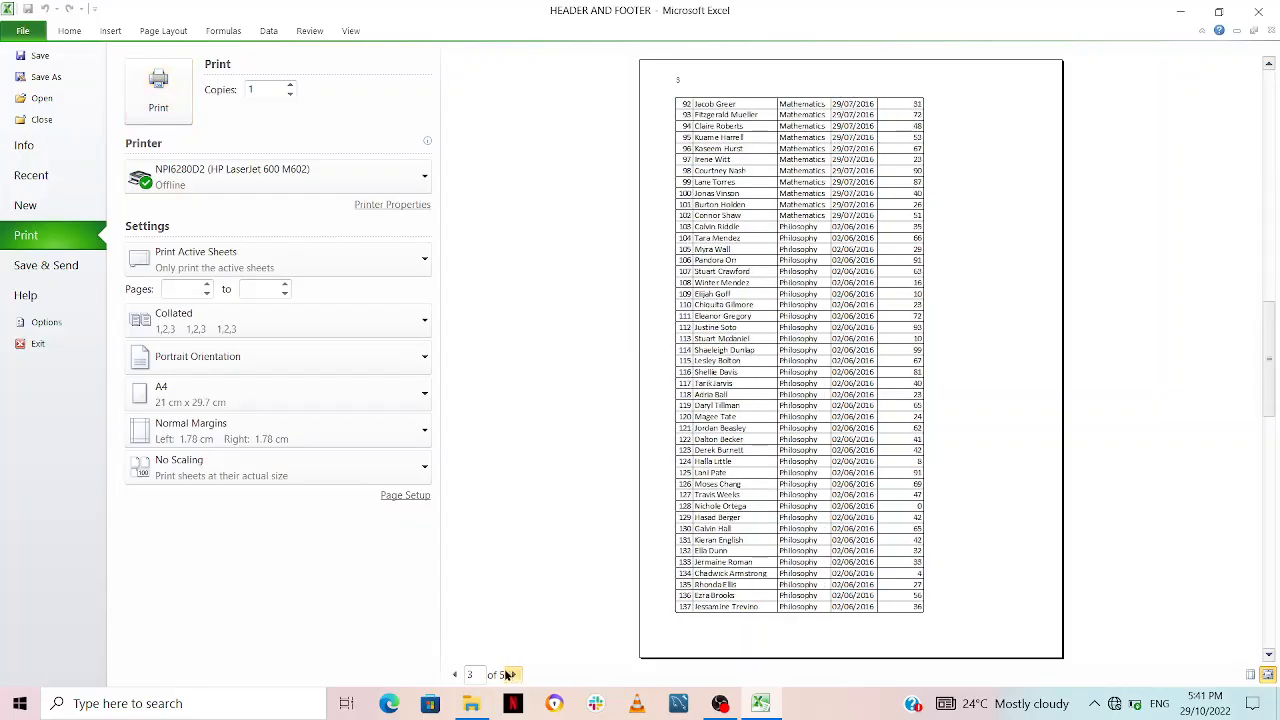
pyautogui.click(456, 676)
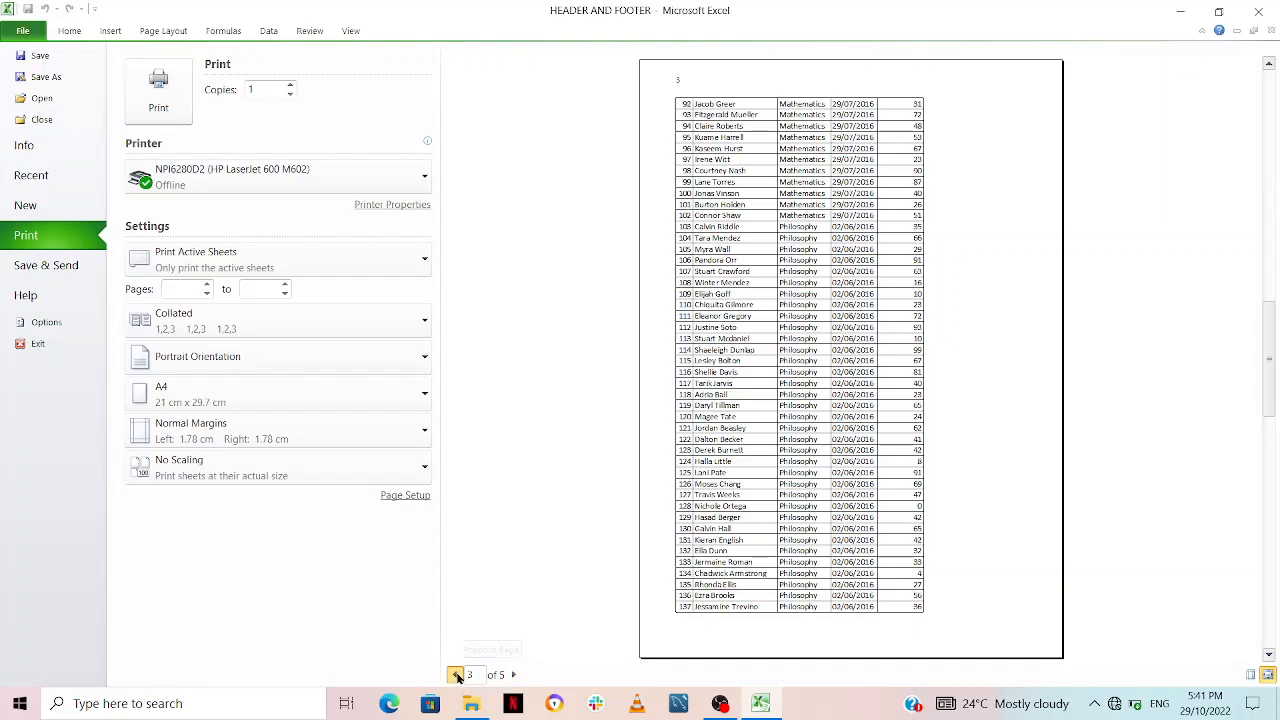
pyautogui.click(456, 676)
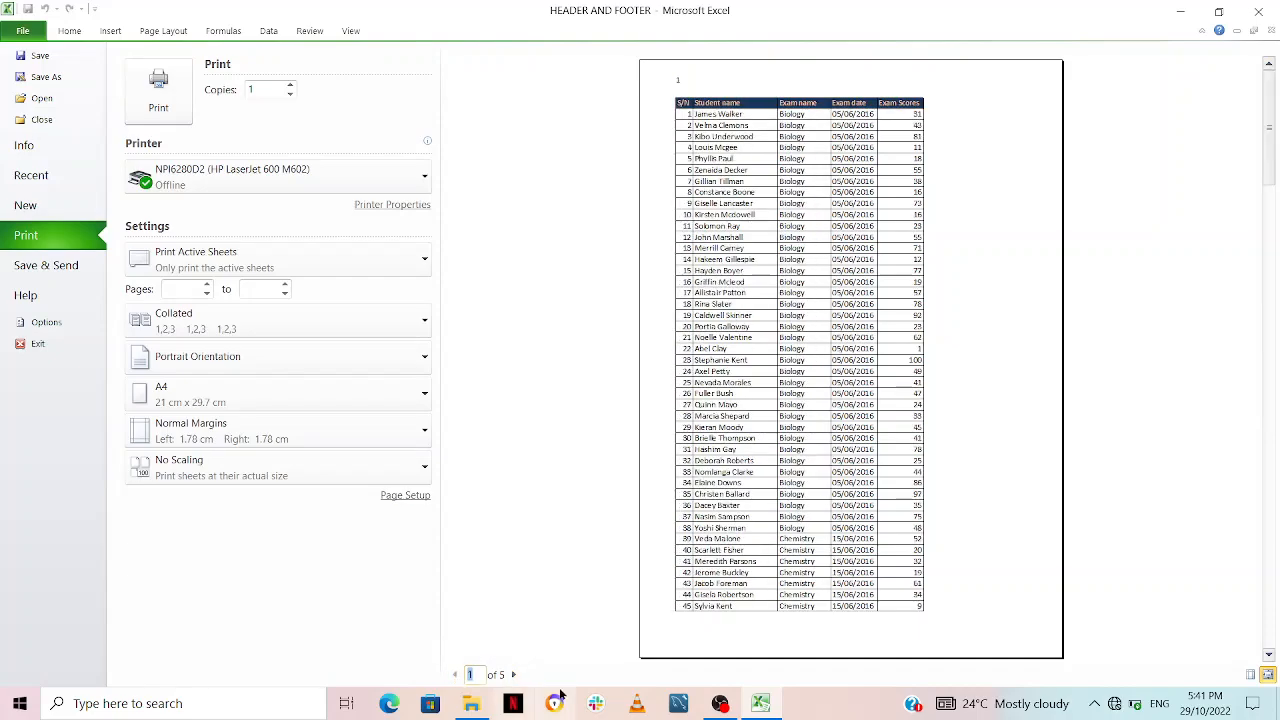
pyautogui.press('Escape')
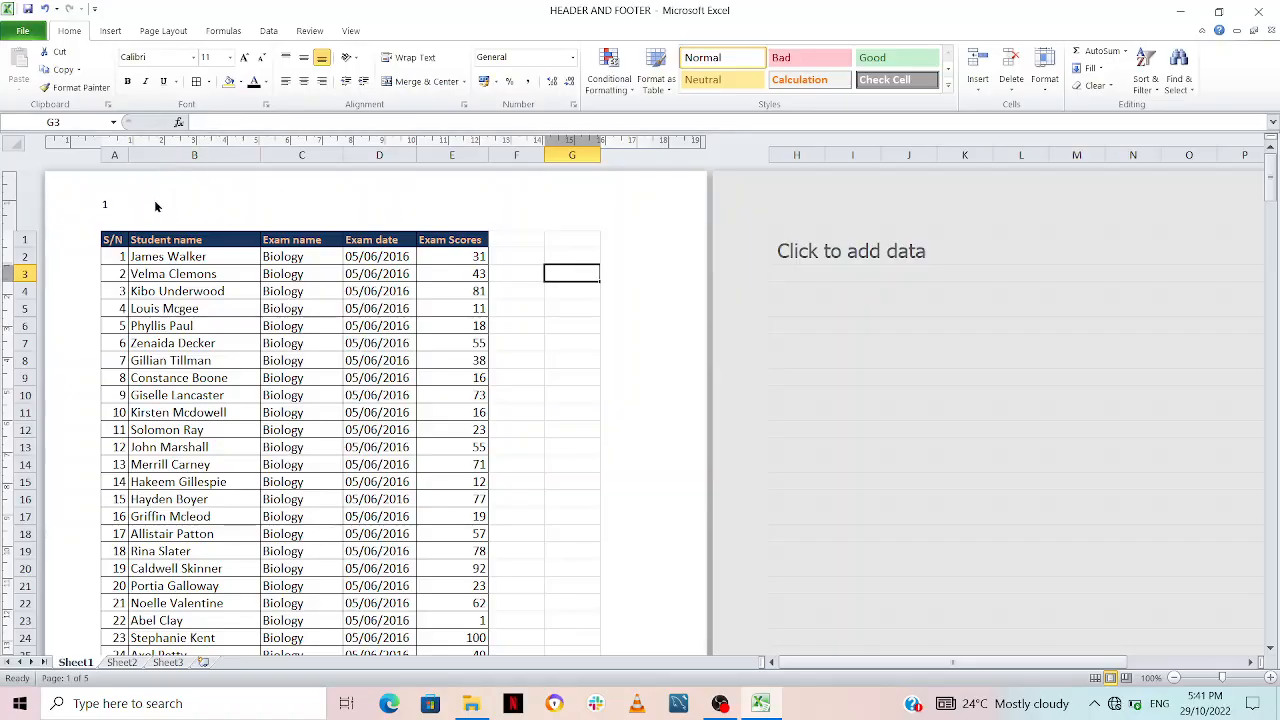
# Step: Add the word "Page" before the page number code in the left header section
pyautogui.click(142, 203)
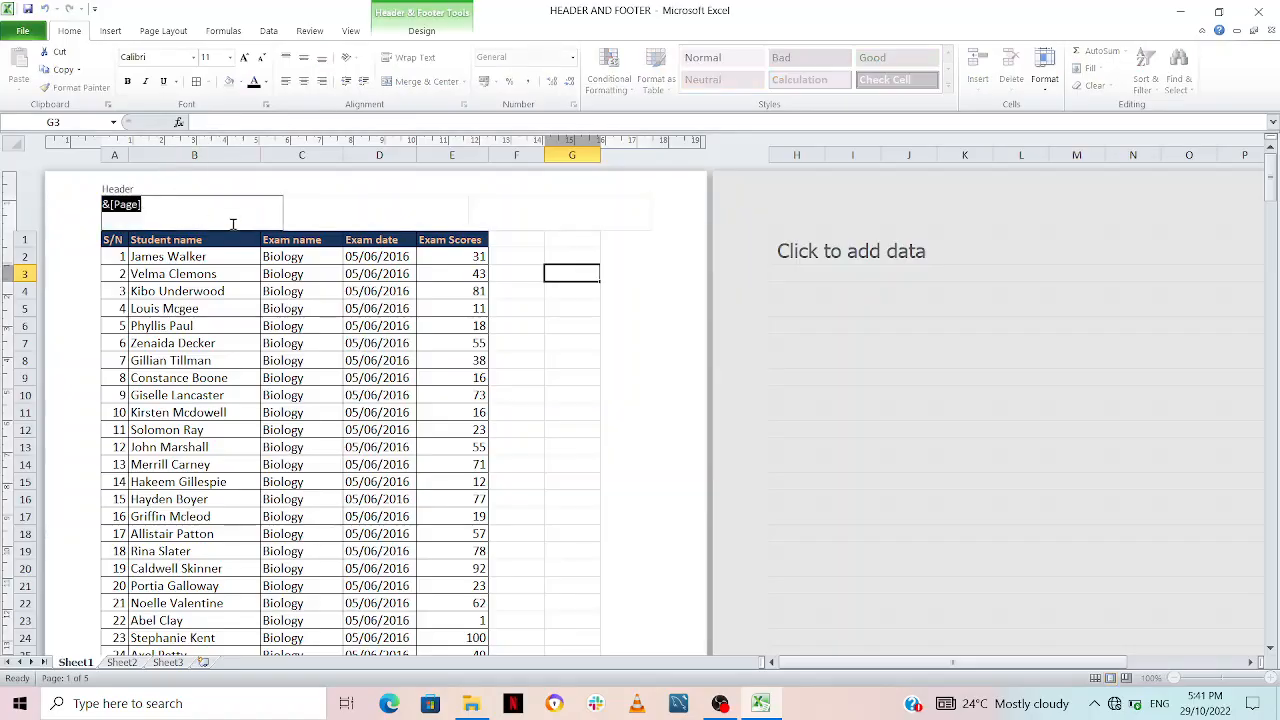
pyautogui.click(196, 209)
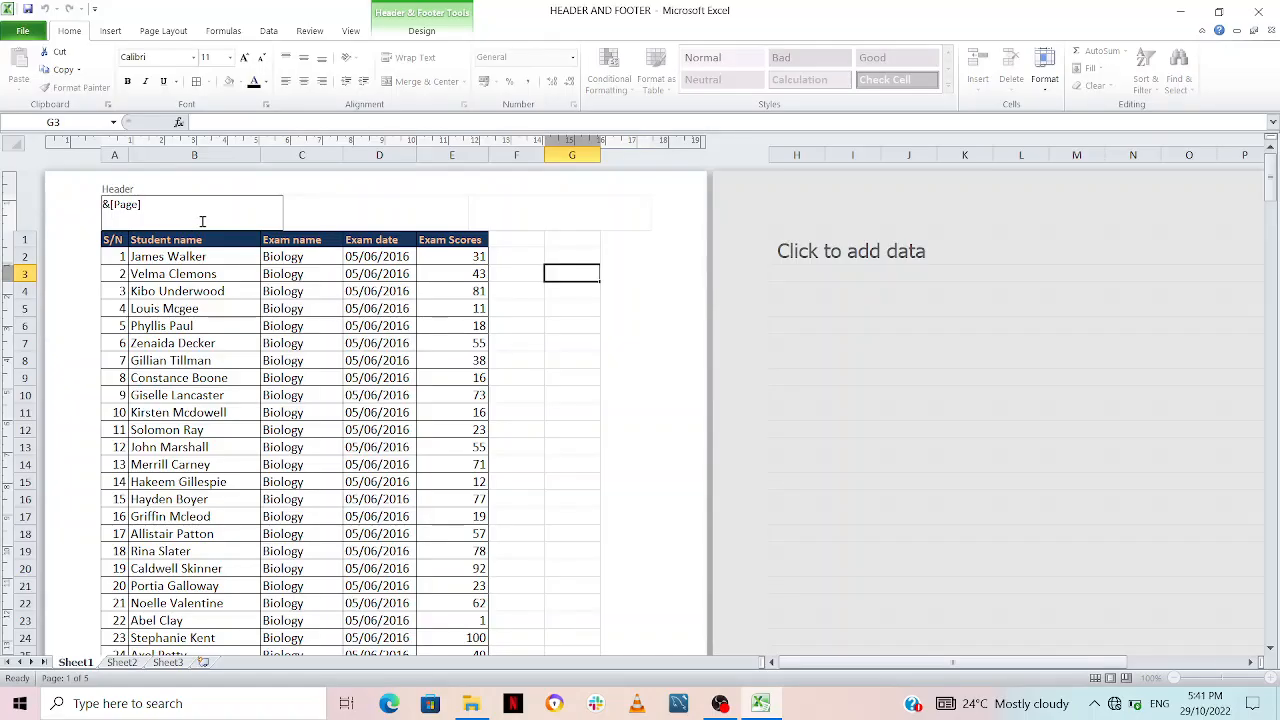
pyautogui.write('Page')
pyautogui.click(560, 338)
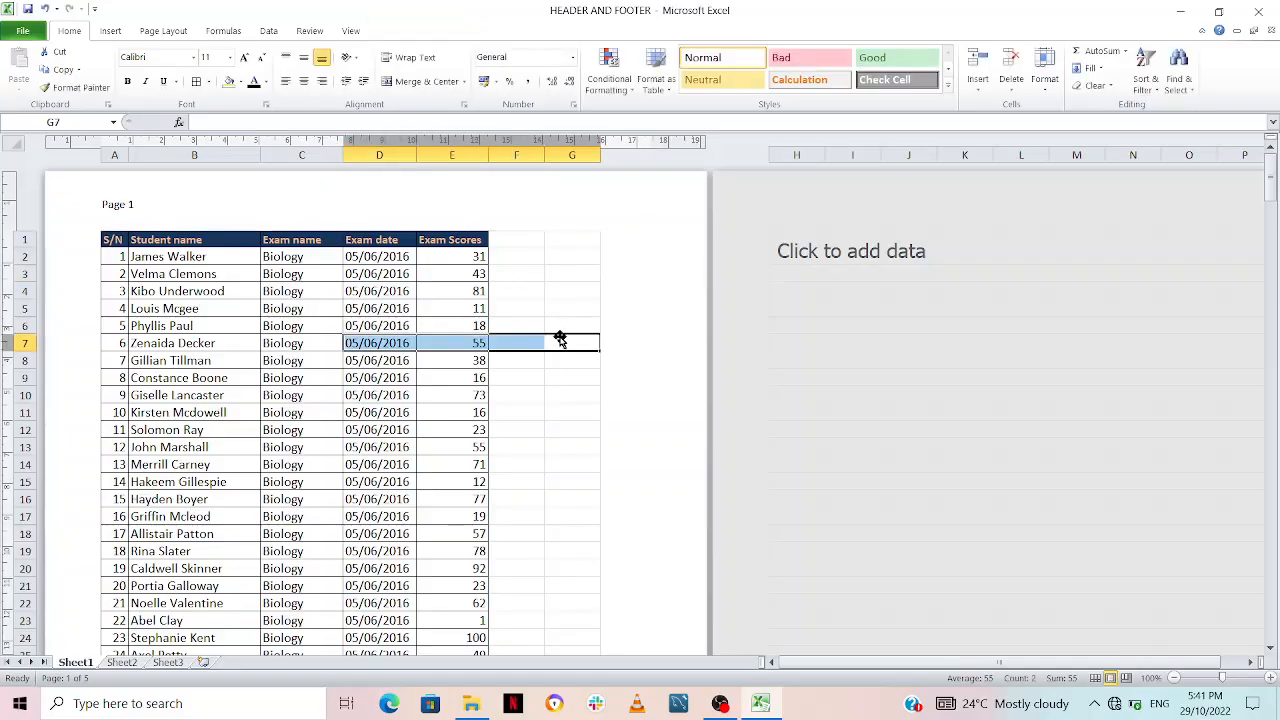
# Step: Add the word "of" and the automatic number of pages element after the page number in the left header section
pyautogui.click(166, 213)
pyautogui.click(200, 206)
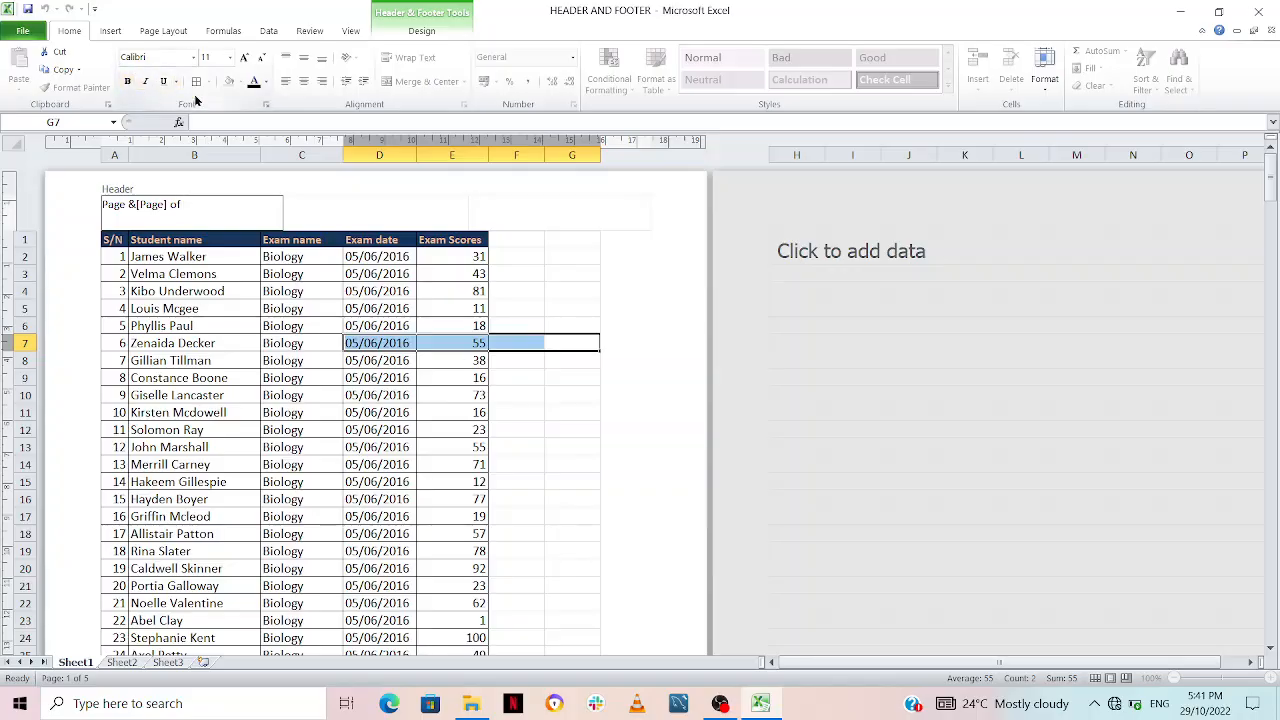
pyautogui.click(426, 14)
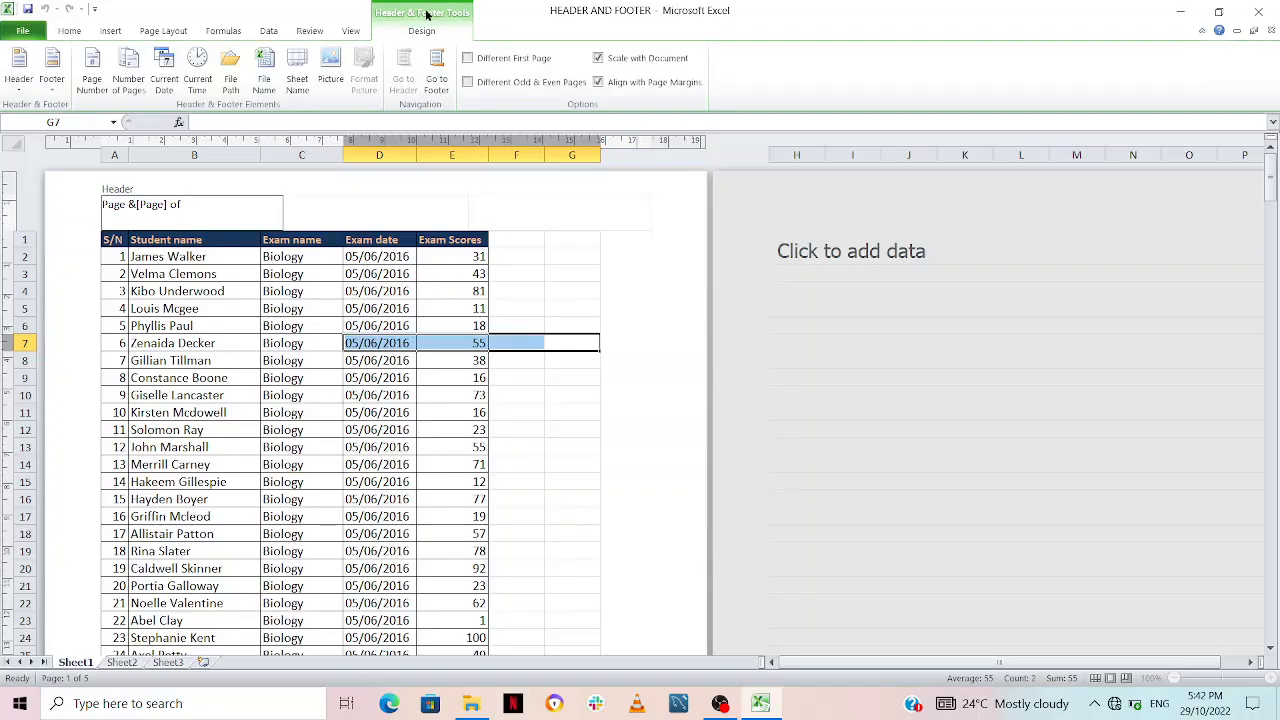
pyautogui.click(126, 68)
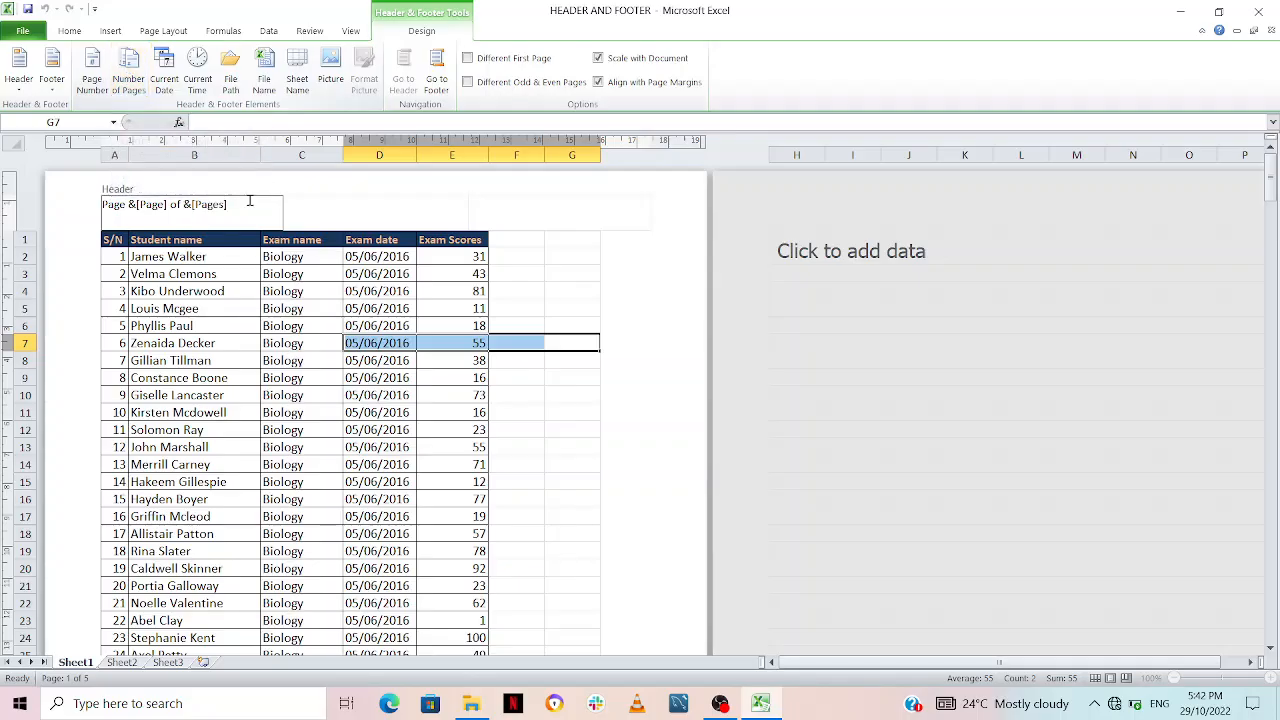
pyautogui.click(549, 429)
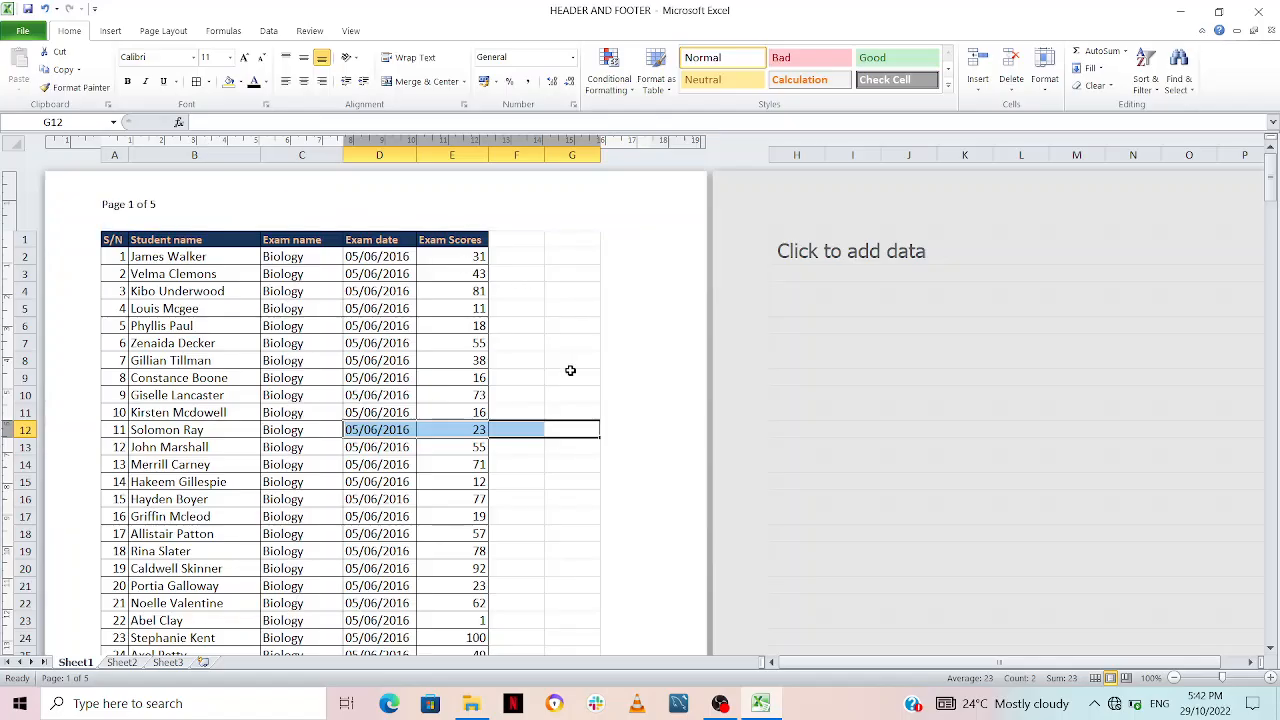
# Step: Check the page numbering in the header of the first two pages in the print preview
pyautogui.hotkey('ctrl', 'p')
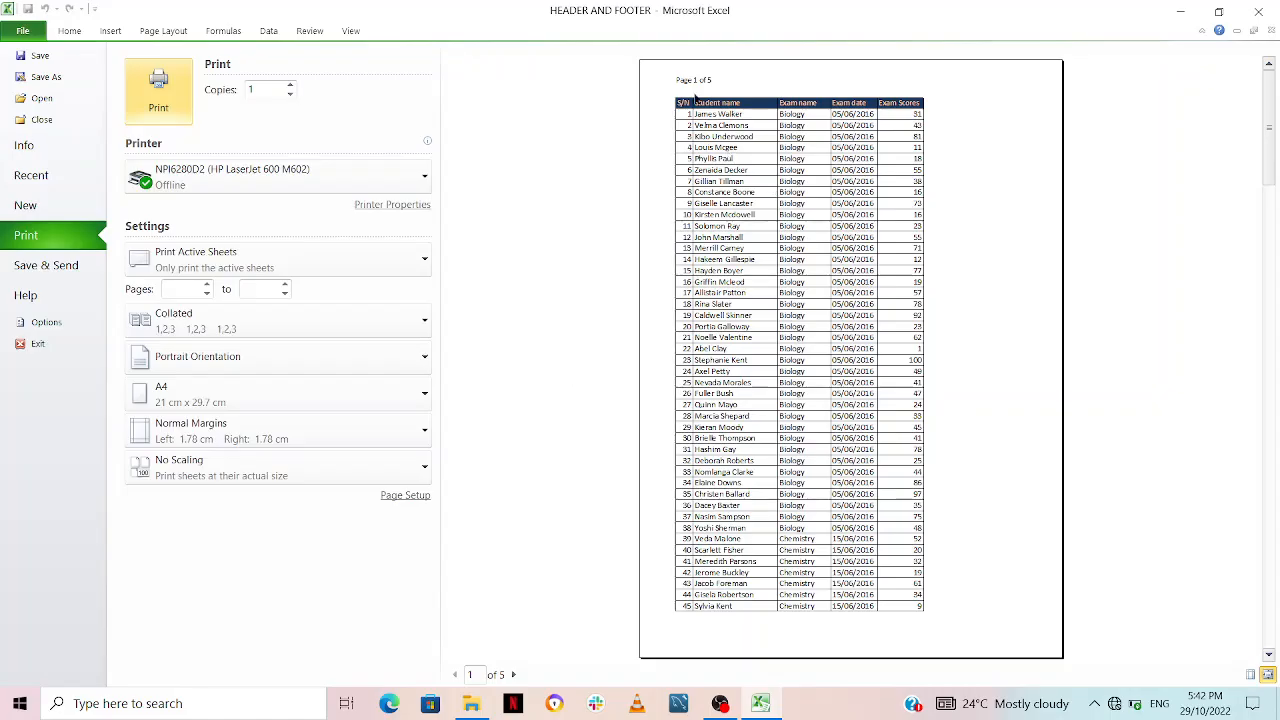
pyautogui.click(512, 675)
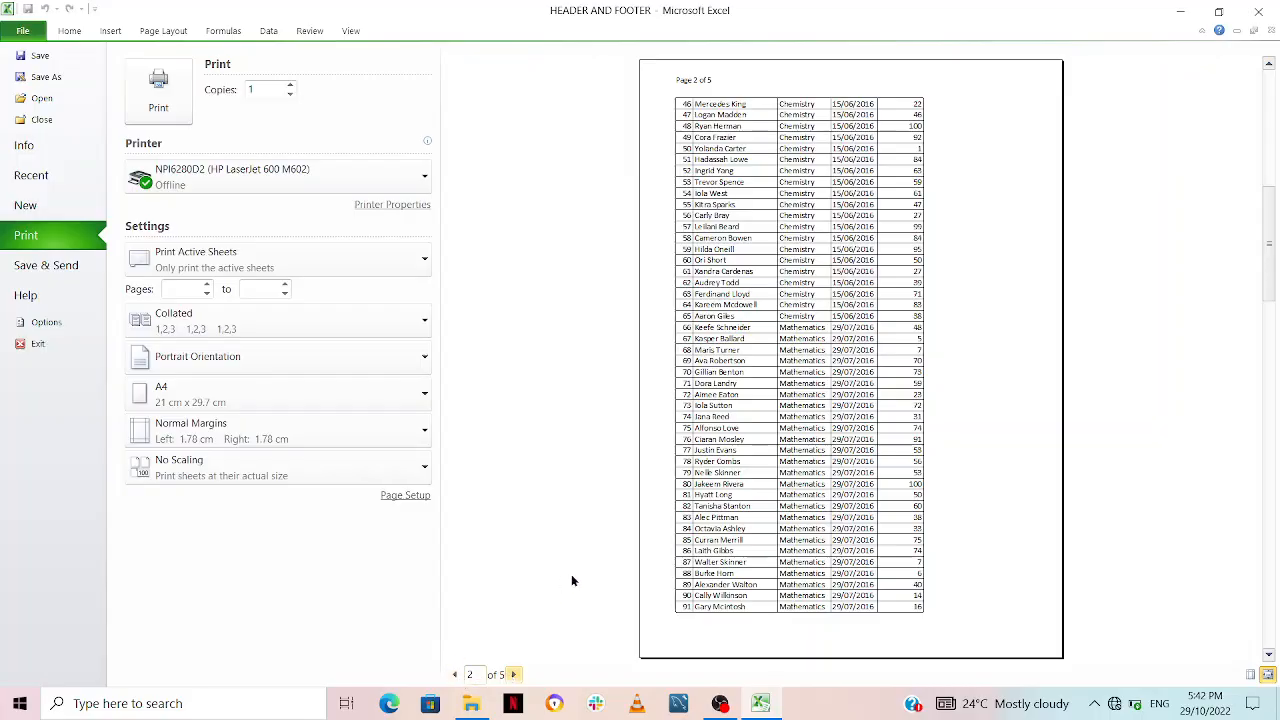
pyautogui.press('Escape')
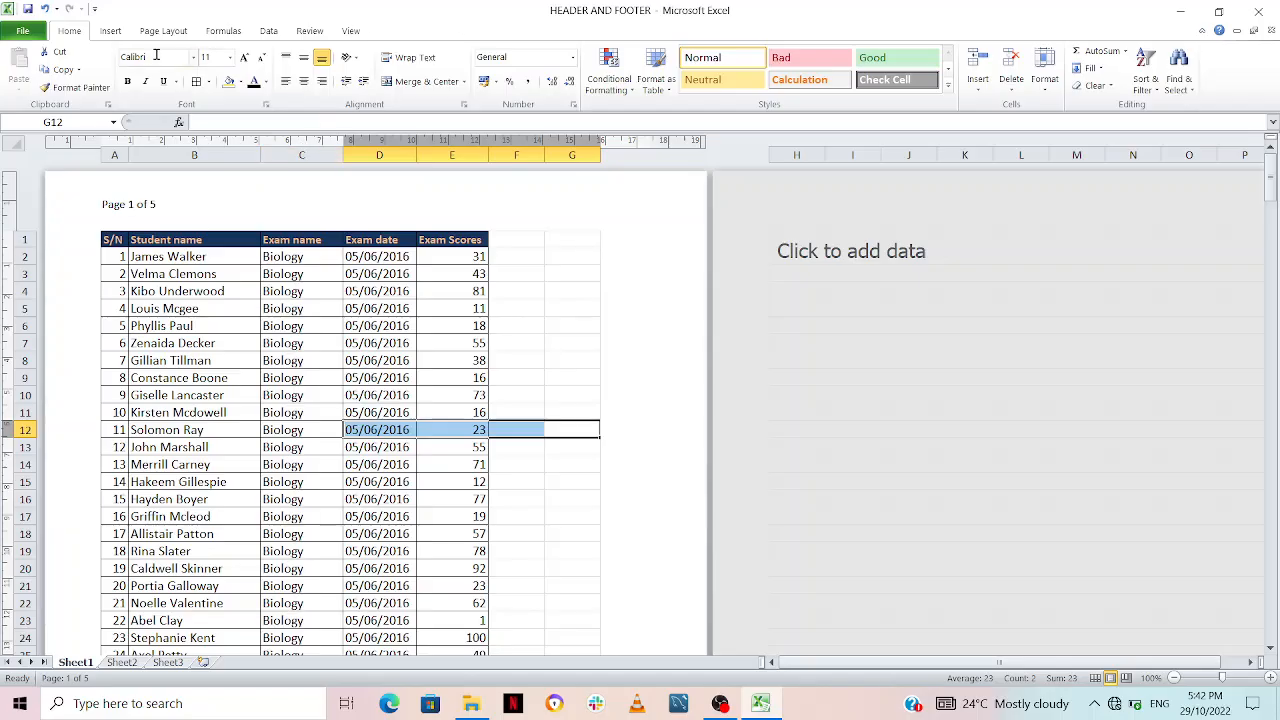
# Step: Go to the sheet's footer, visit its three sections and insert the current date element in the left one
pyautogui.click(110, 31)
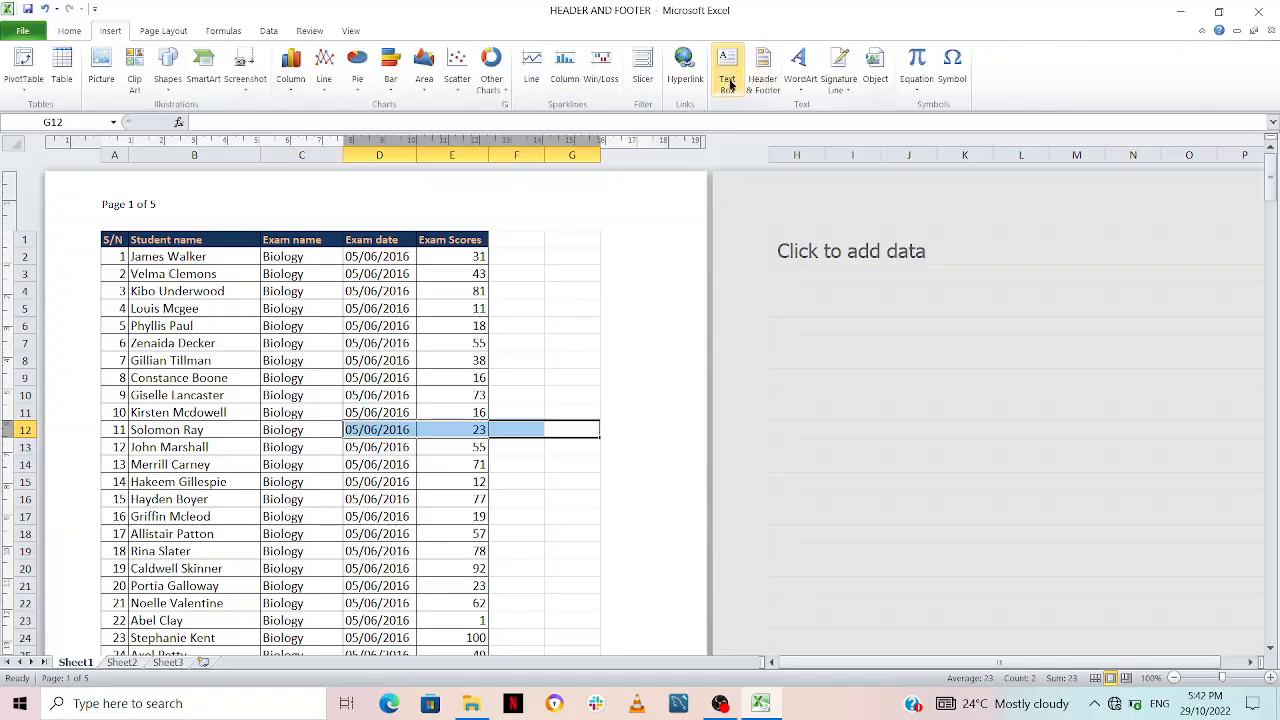
pyautogui.click(762, 72)
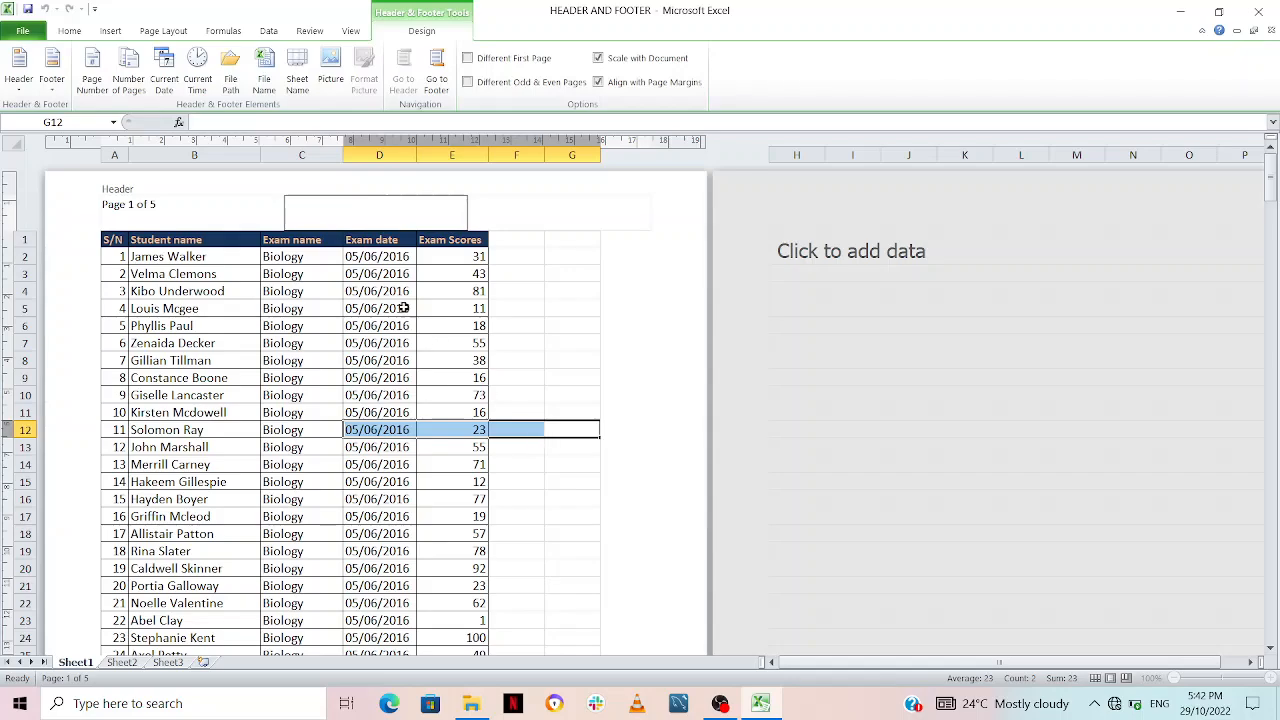
pyautogui.click(440, 68)
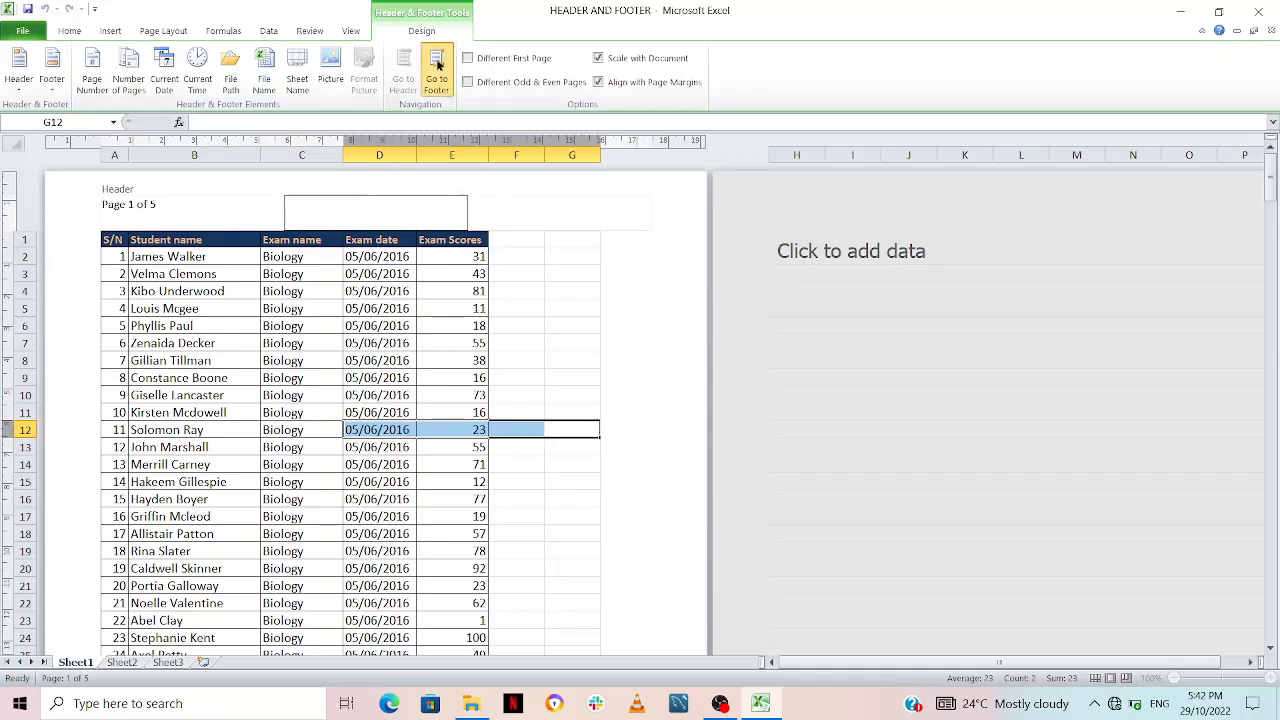
pyautogui.click(211, 222)
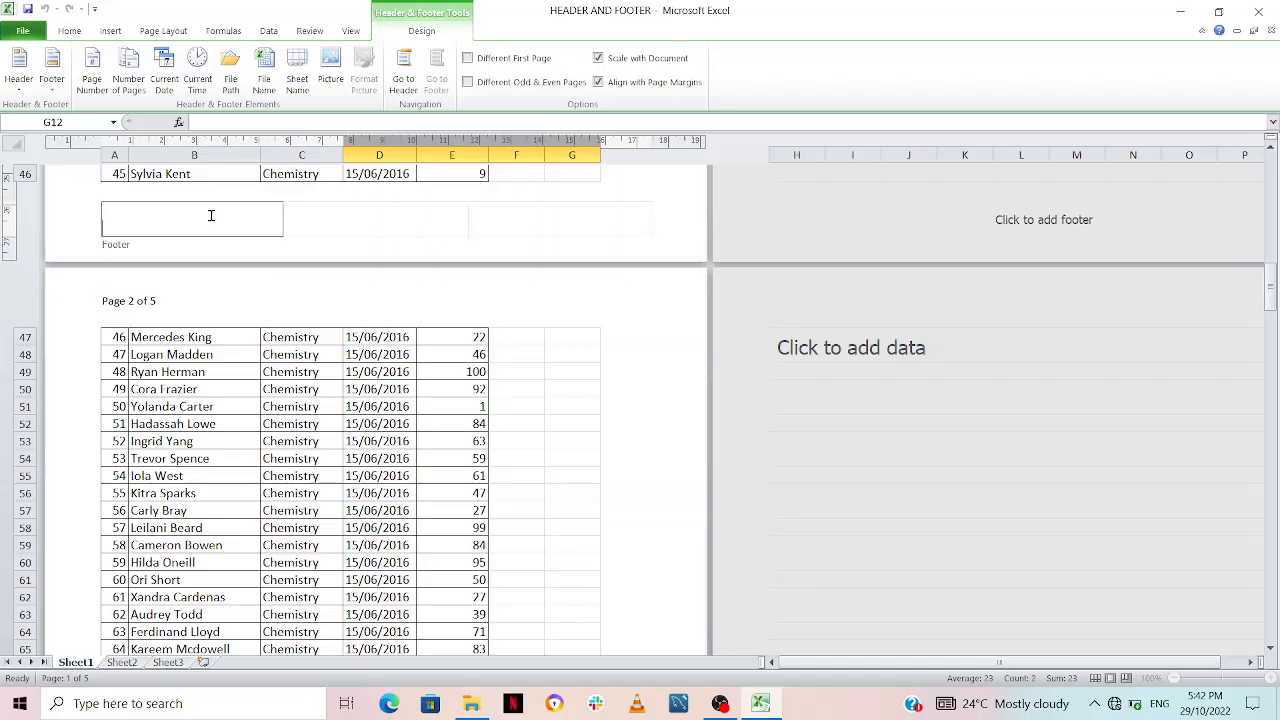
pyautogui.click(360, 222)
pyautogui.click(537, 226)
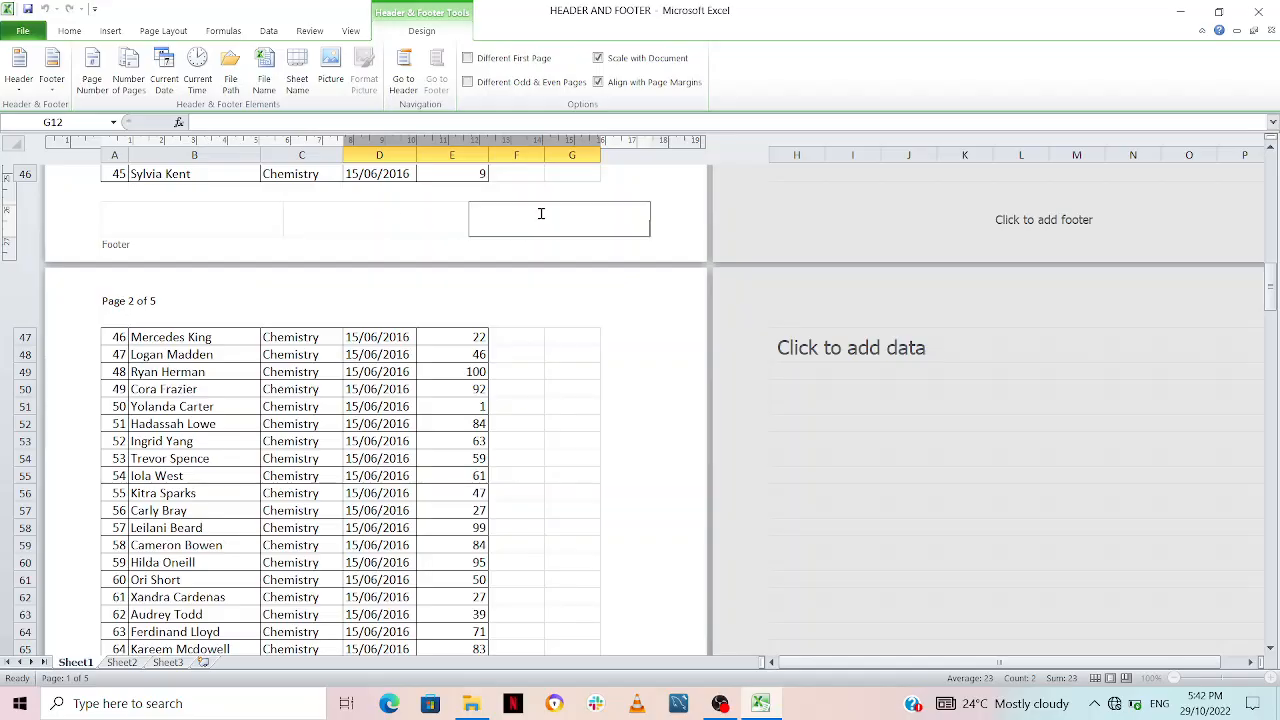
pyautogui.click(179, 213)
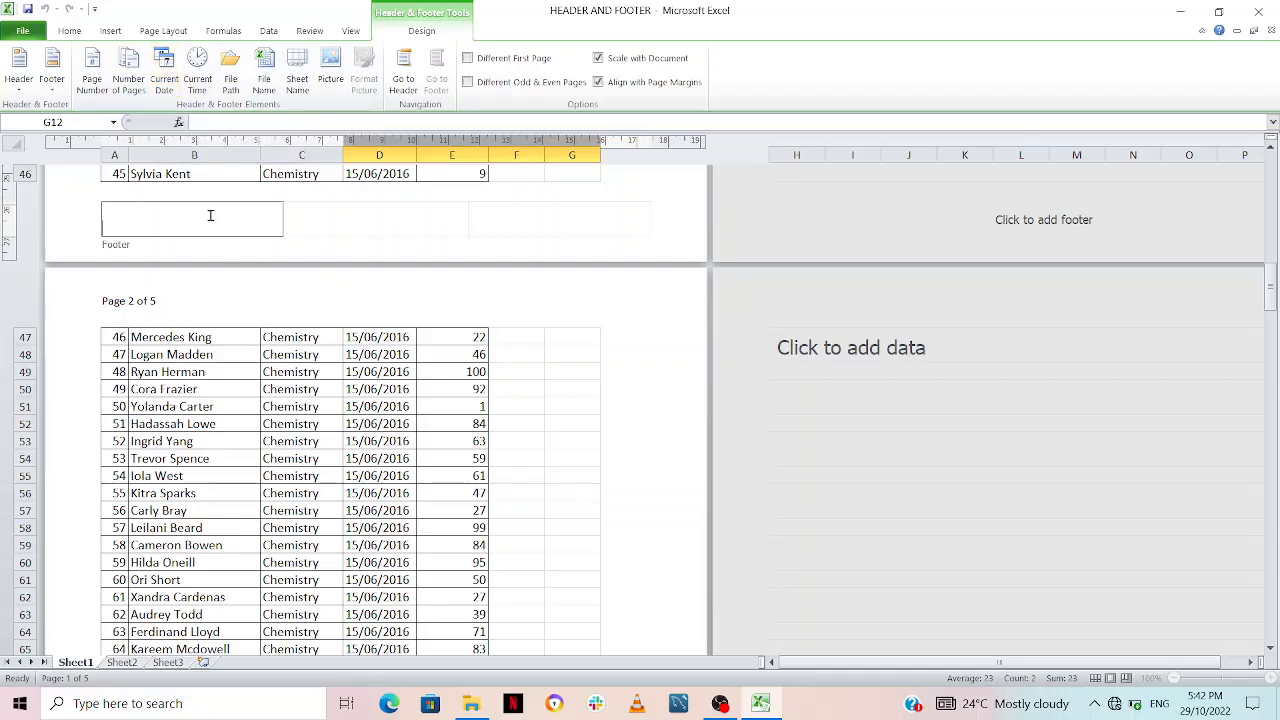
pyautogui.click(172, 82)
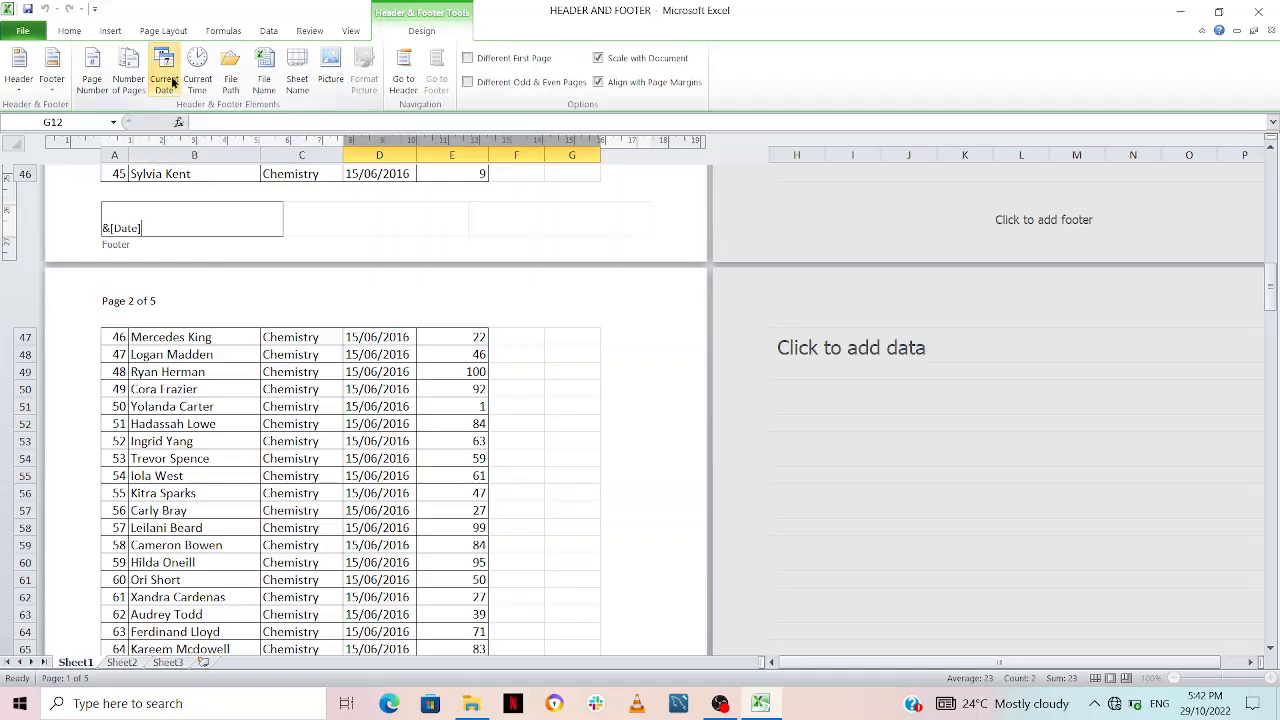
pyautogui.click(534, 176)
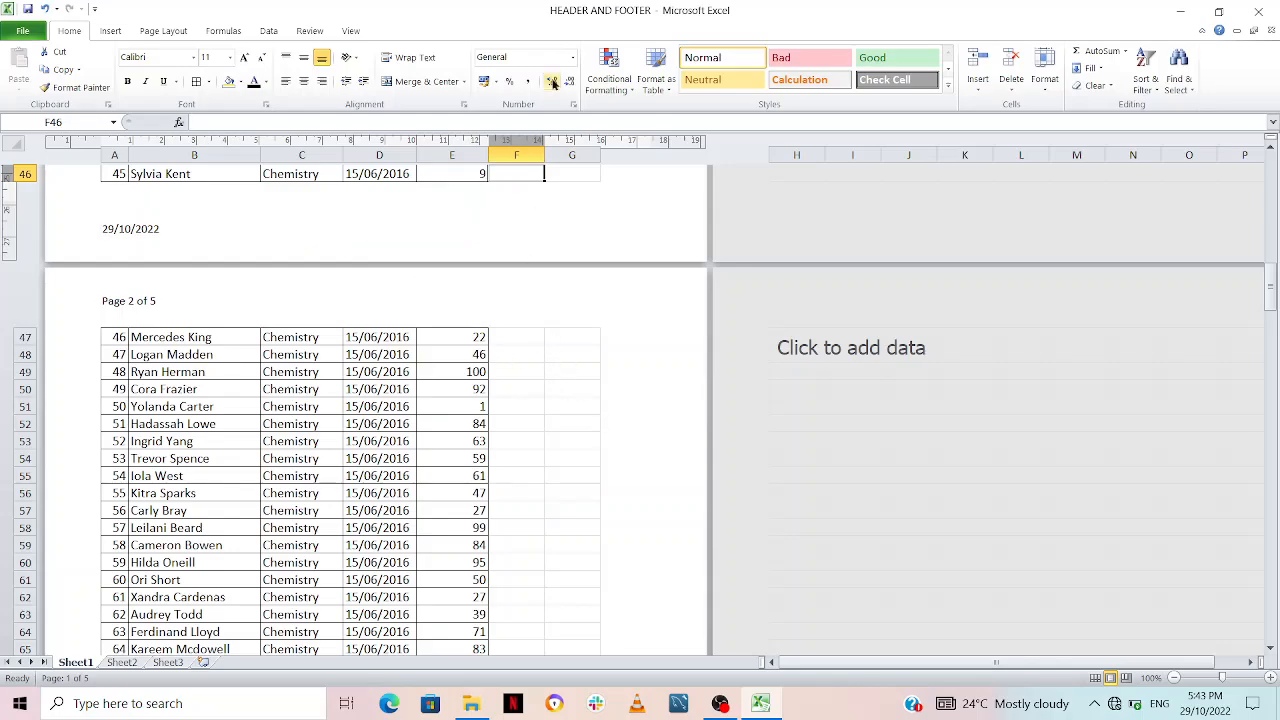
# Step: Insert the current time element in the centre header section and delete it again
pyautogui.click(110, 31)
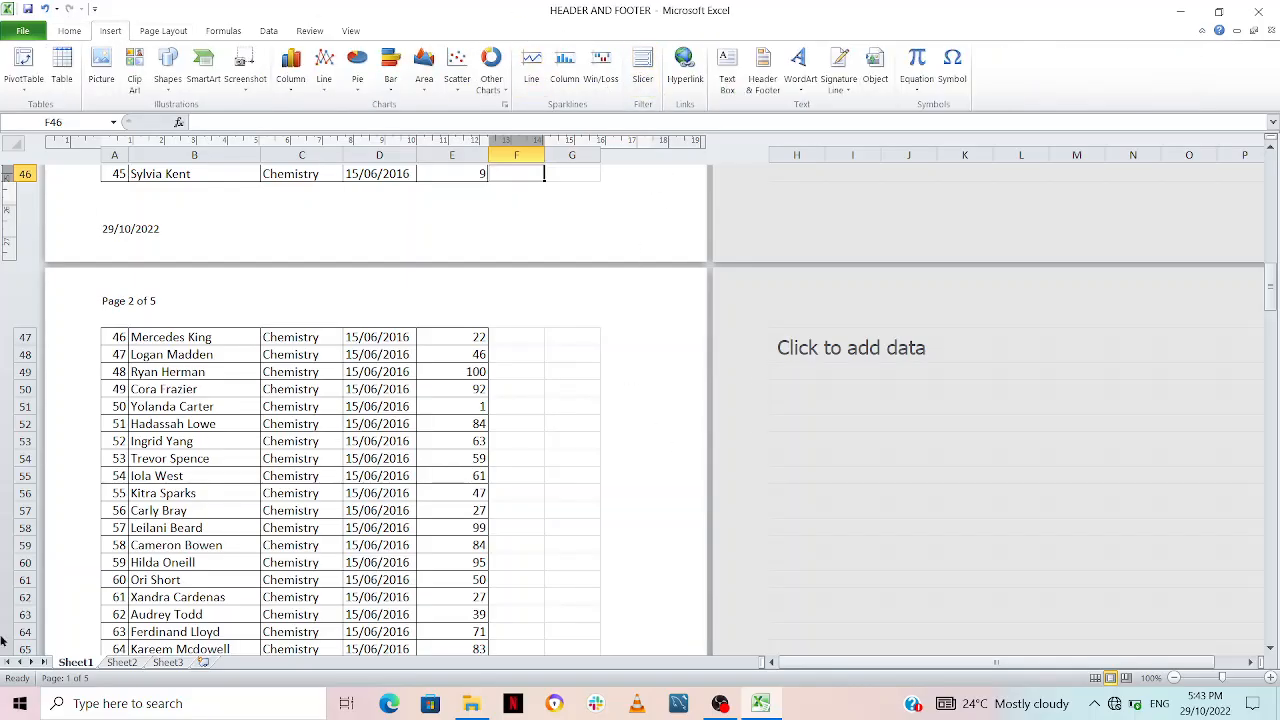
pyautogui.click(762, 70)
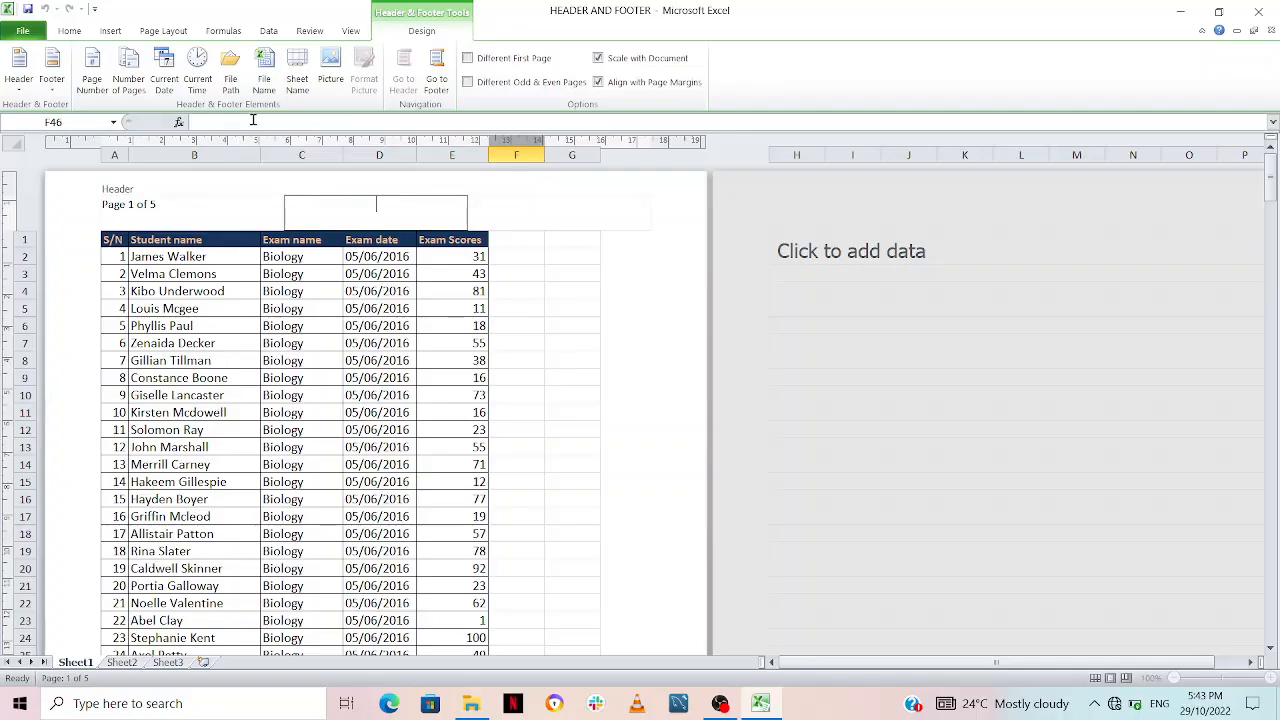
pyautogui.click(197, 72)
pyautogui.click(568, 449)
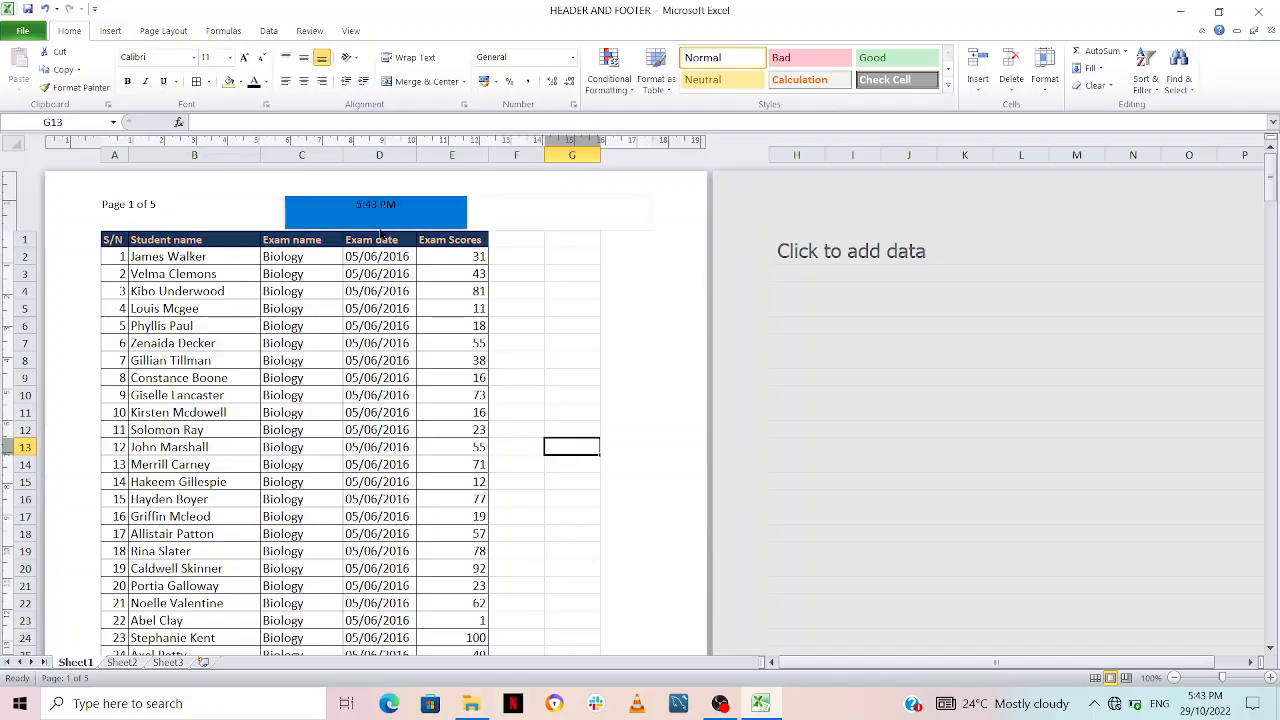
pyautogui.click(370, 205)
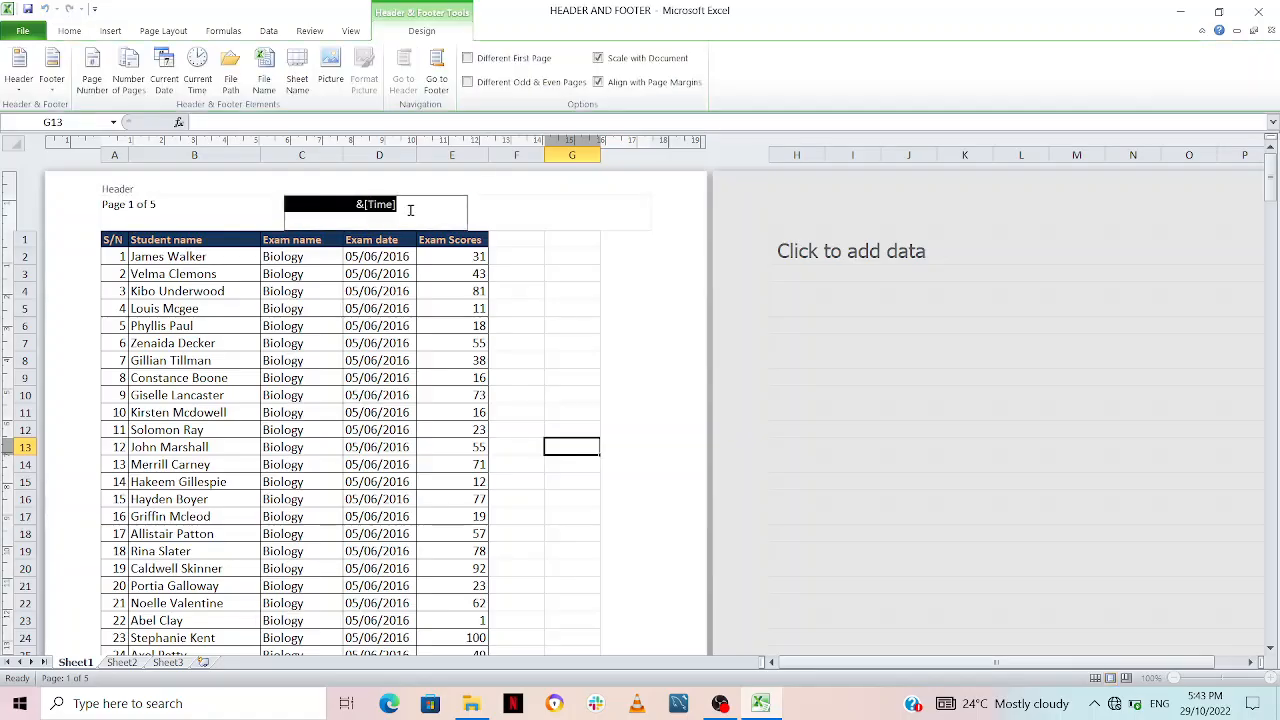
pyautogui.press('Delete')
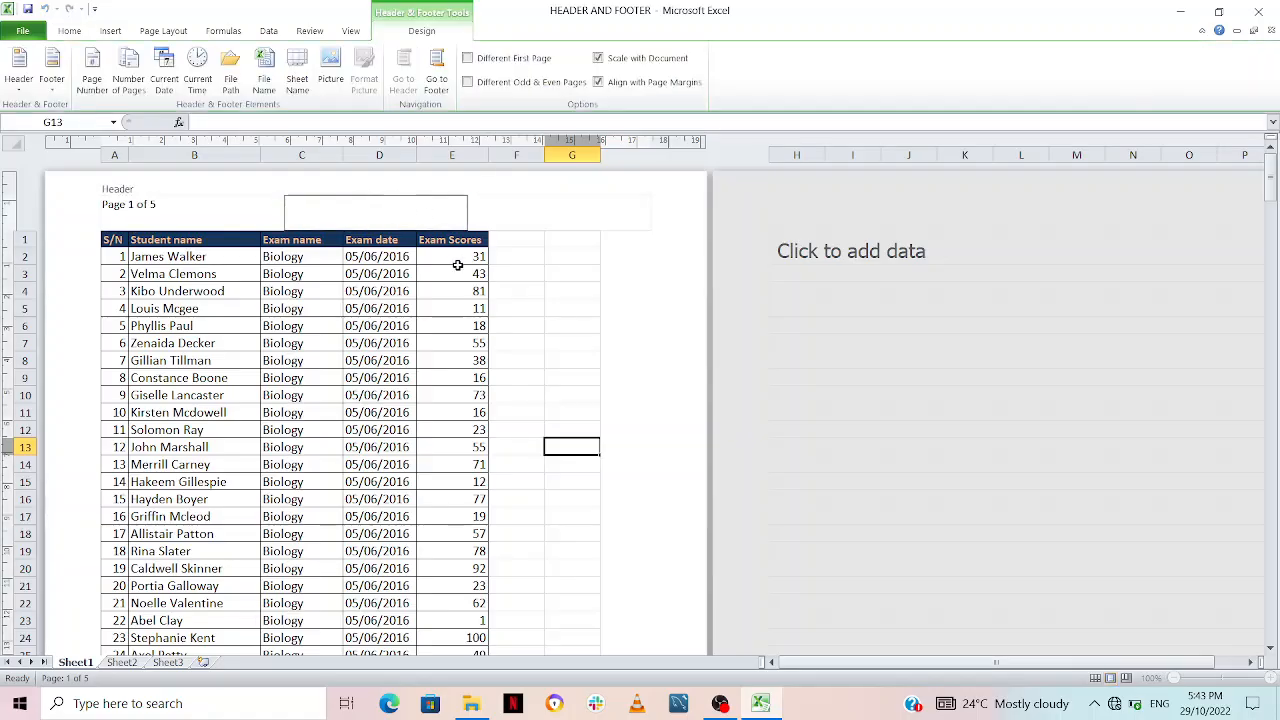
# Step: Insert the current time element in the centre footer section, and remove it after viewing the result on the page
pyautogui.click(430, 76)
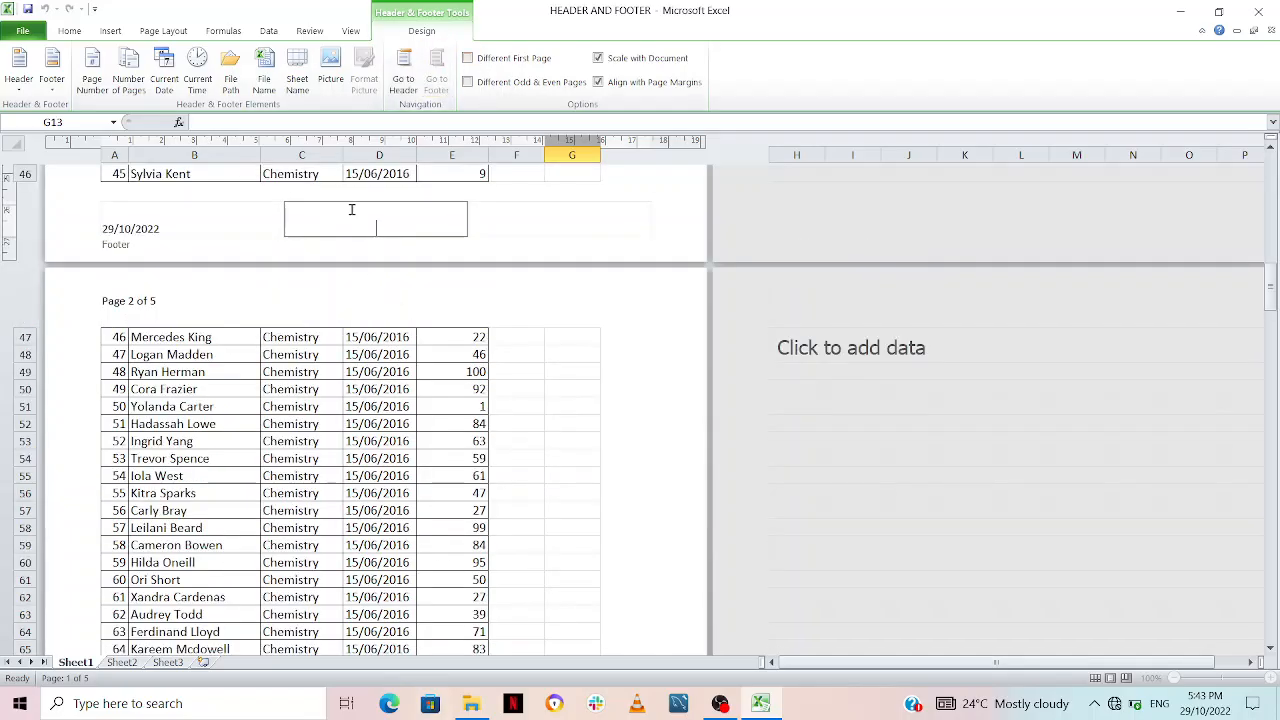
pyautogui.click(197, 76)
pyautogui.click(583, 176)
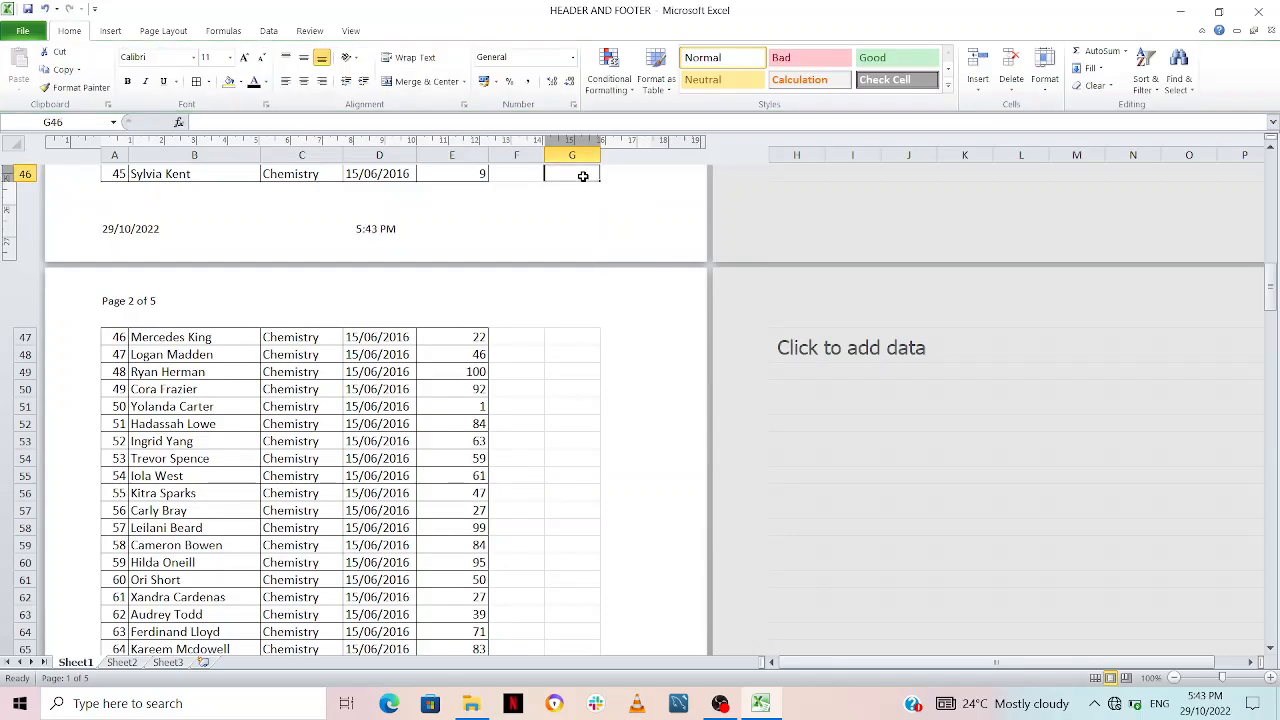
pyautogui.scroll(7, 621, 420)
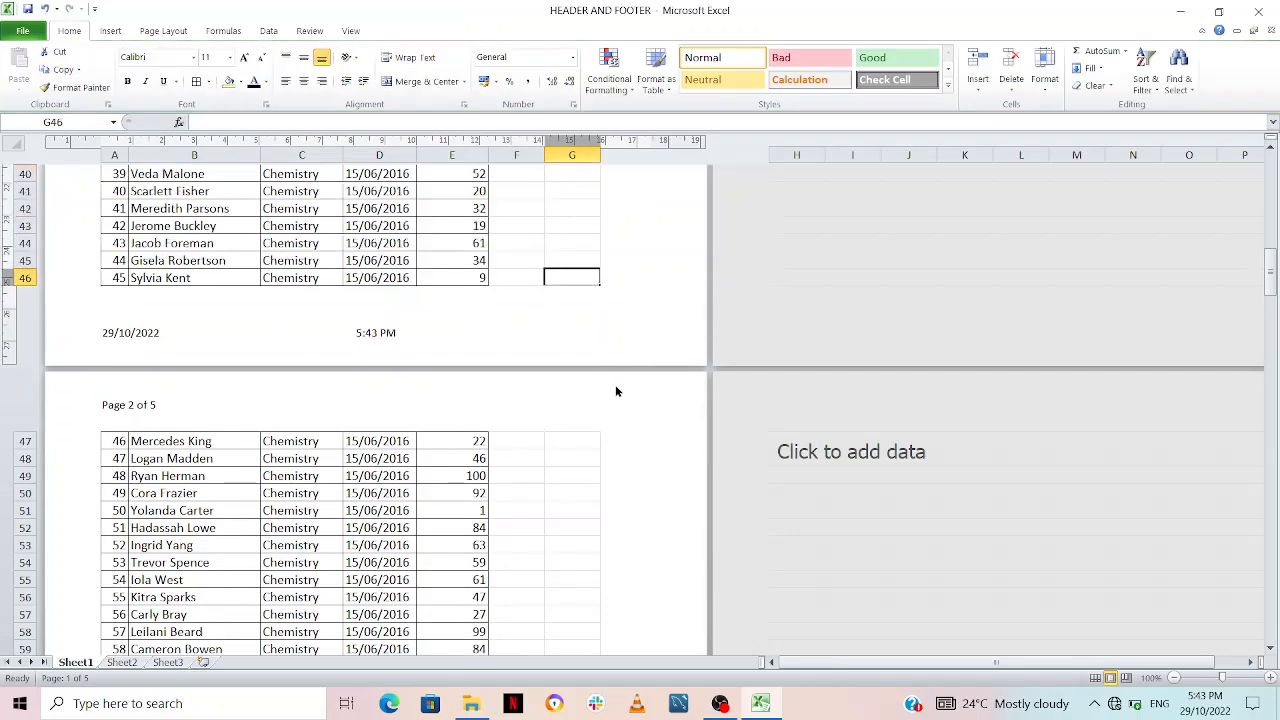
pyautogui.scroll(-3, 621, 405)
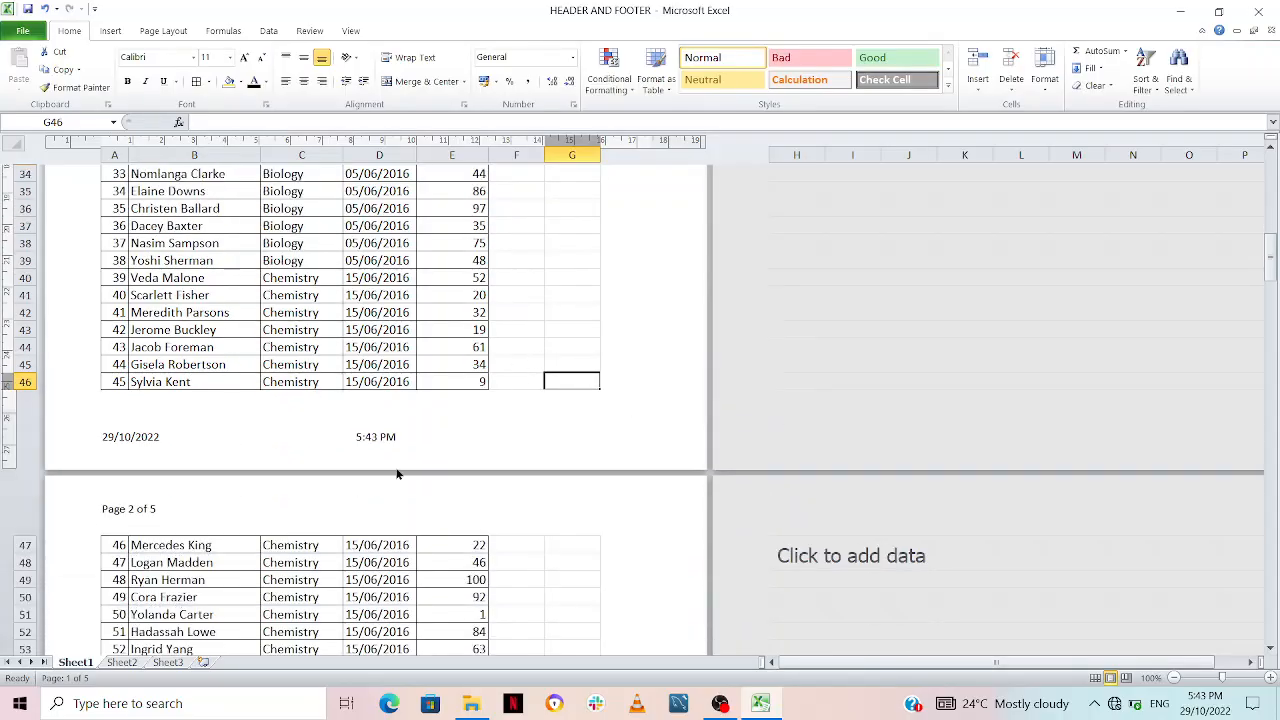
pyautogui.click(385, 424)
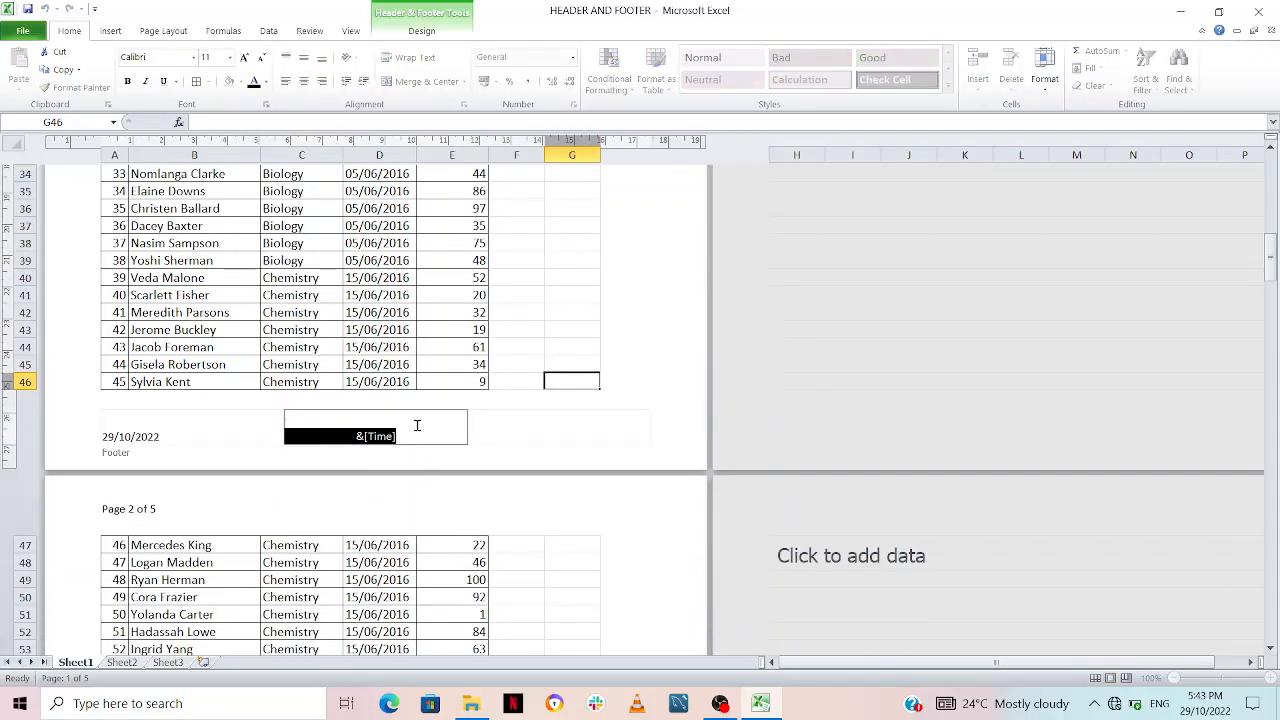
pyautogui.press('Delete')
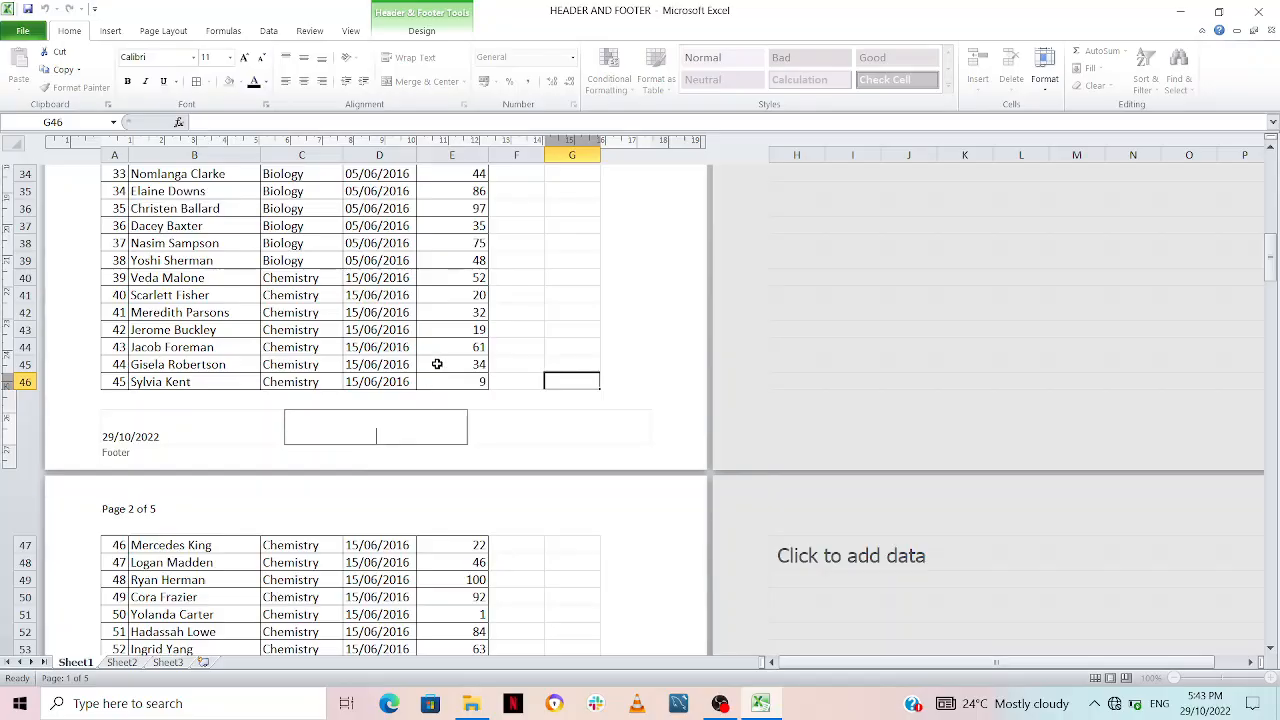
# Step: Insert the file path element in the centre header section and check it in the print preview
pyautogui.click(418, 29)
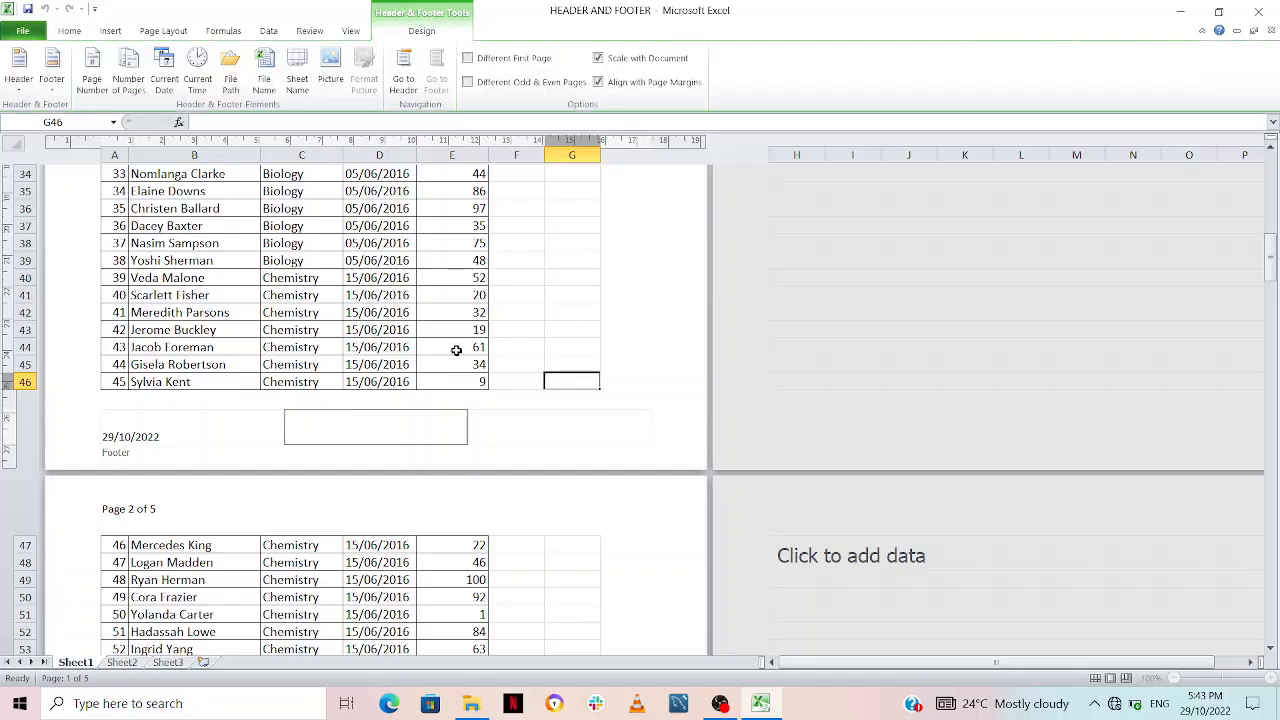
pyautogui.click(405, 85)
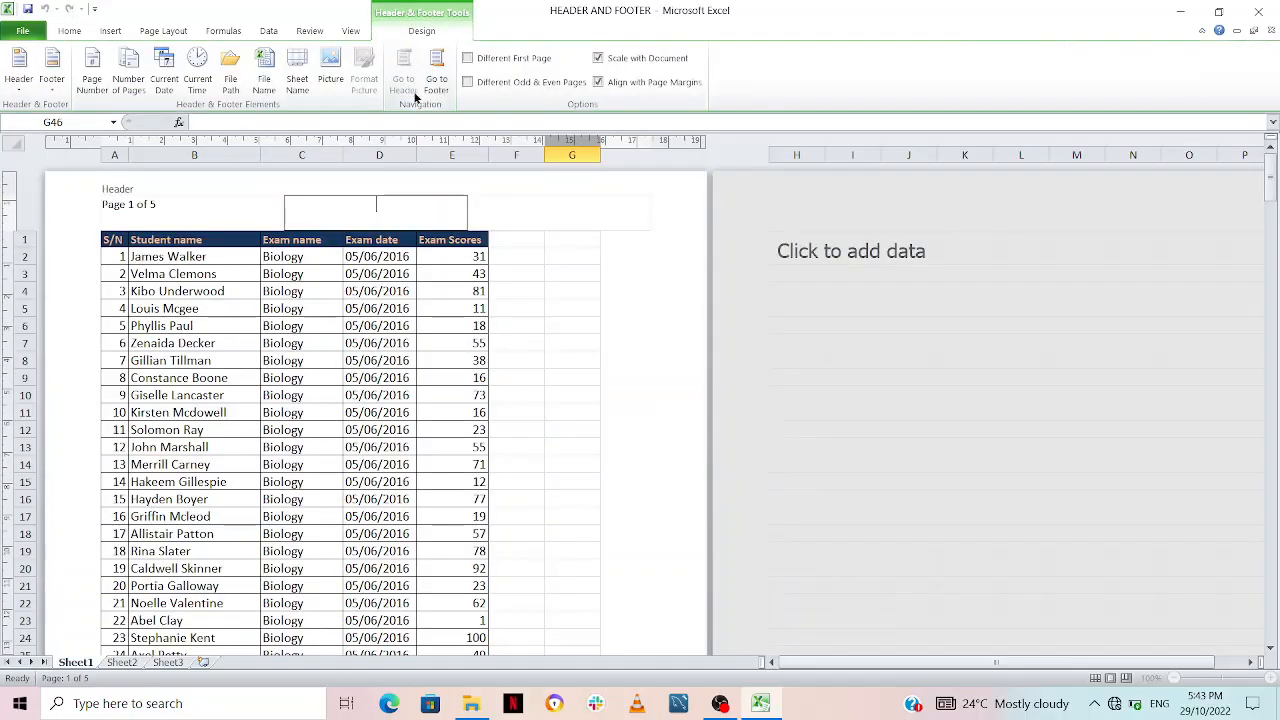
pyautogui.click(232, 84)
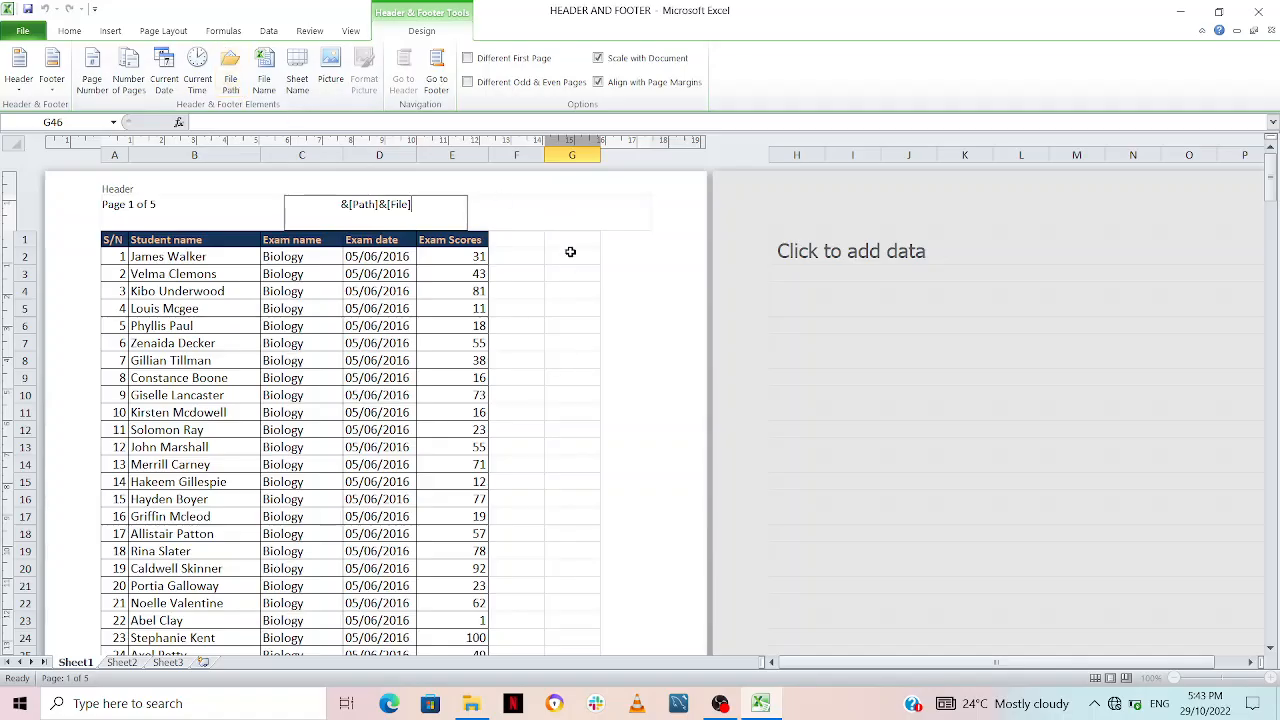
pyautogui.click(571, 266)
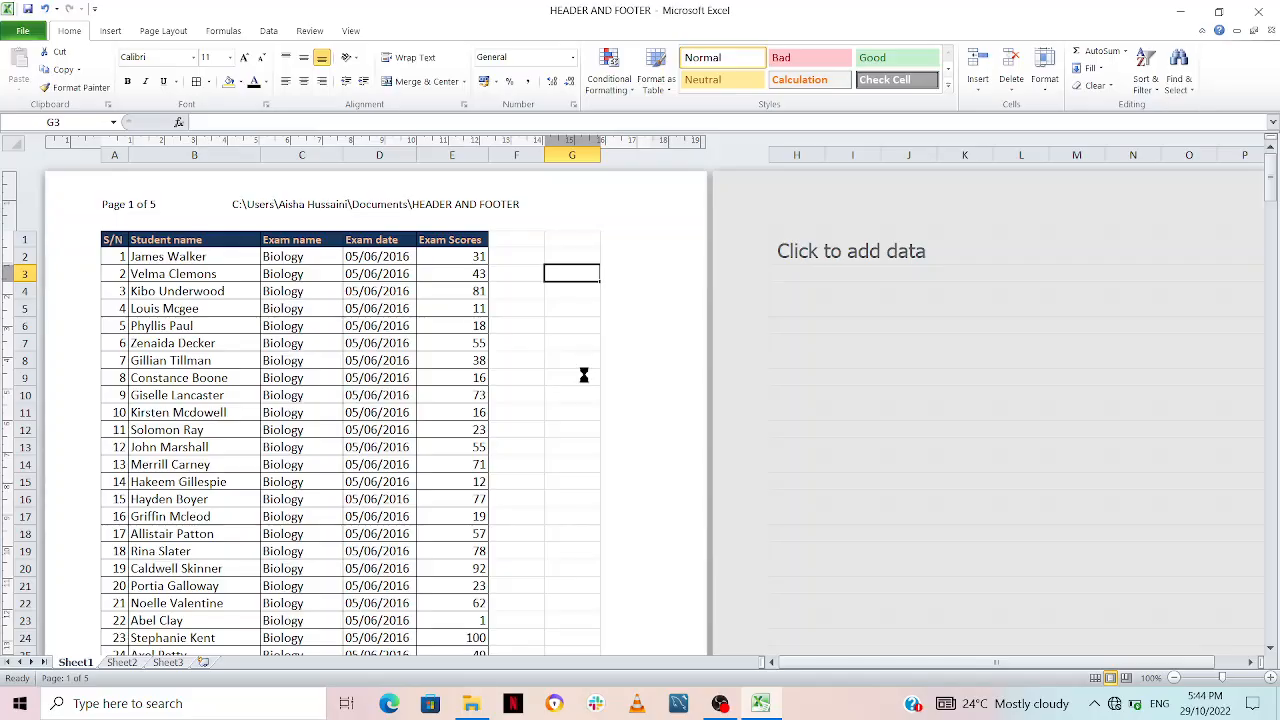
pyautogui.hotkey('ctrl', 'p')
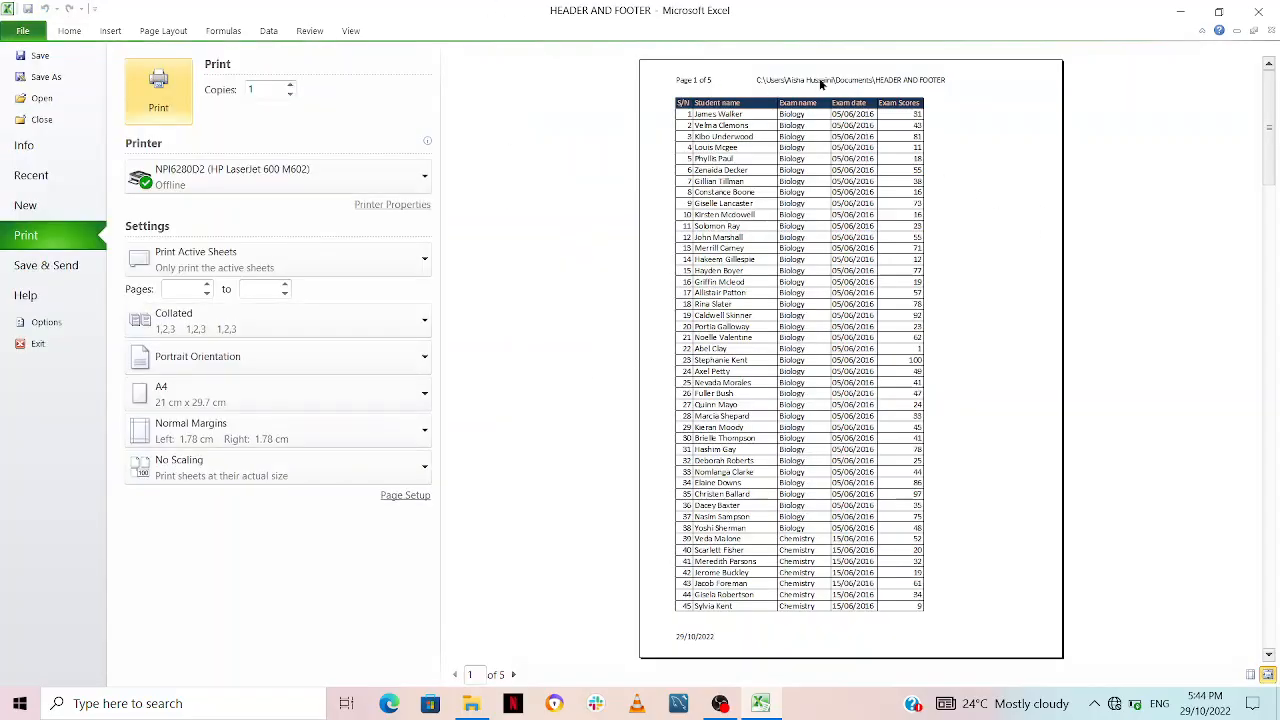
pyautogui.press('Escape')
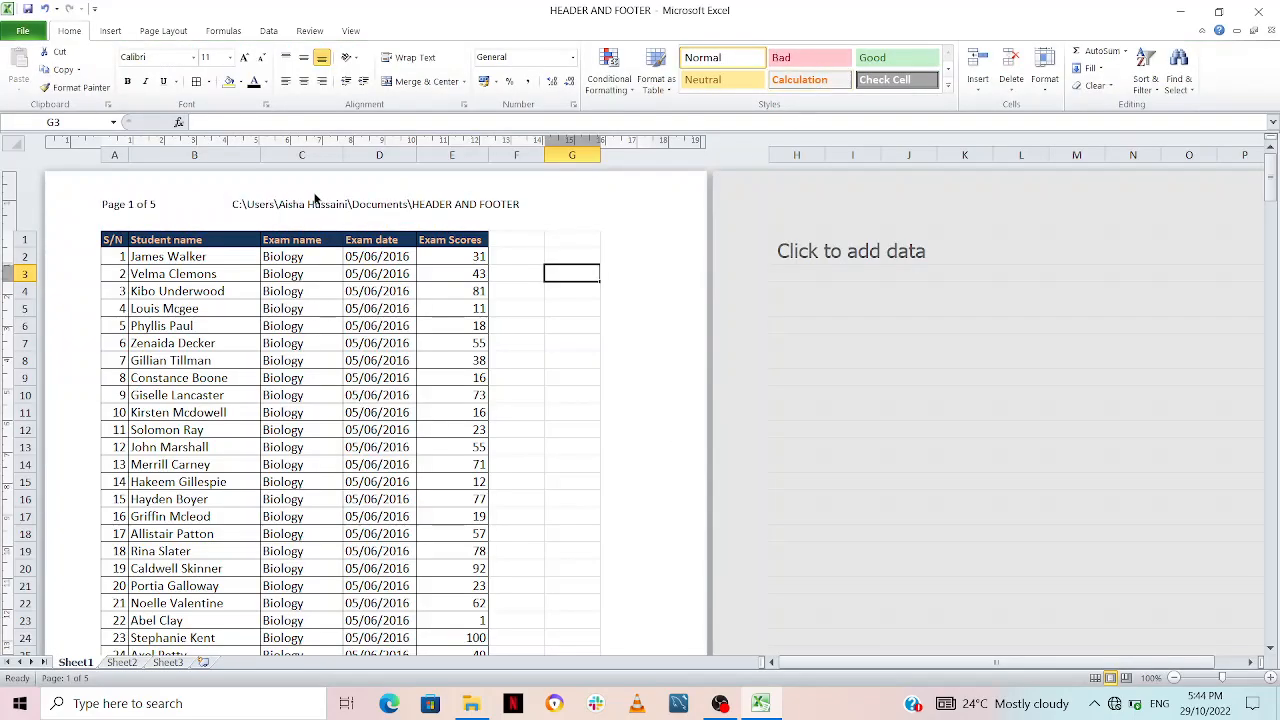
# Step: Replace the file path element in the centre header section with the sheet name element
pyautogui.click(319, 202)
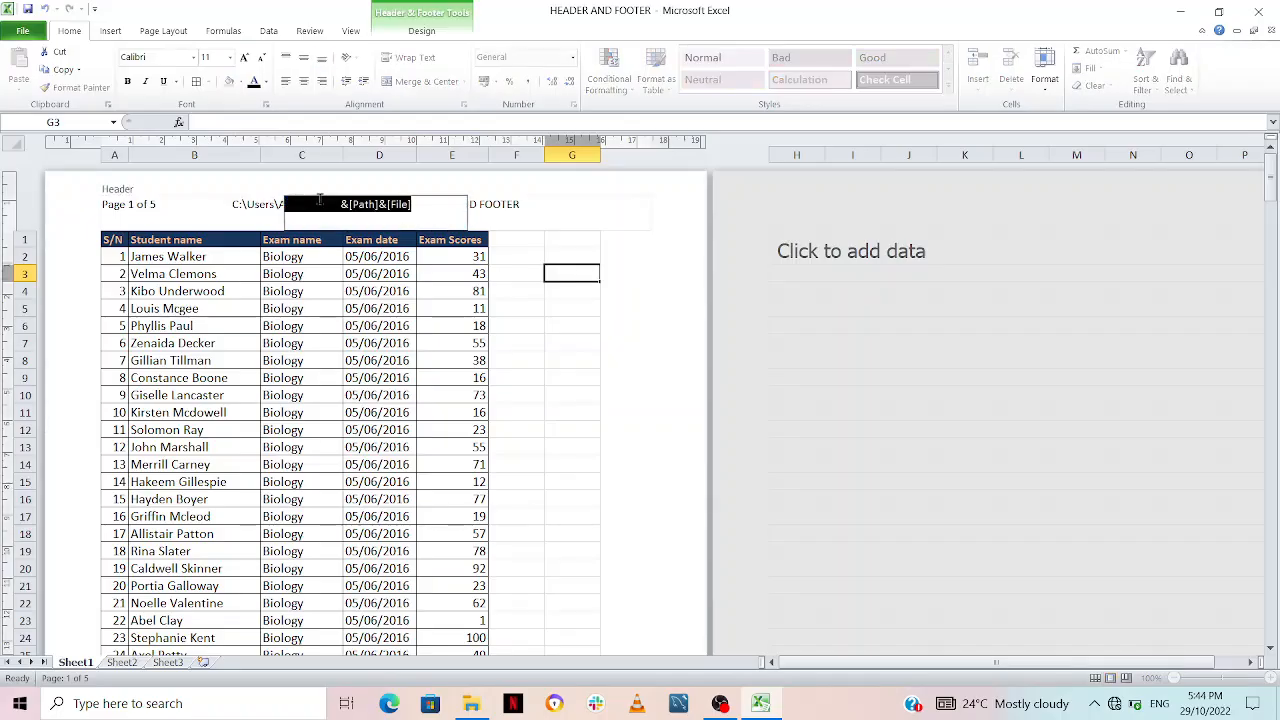
pyautogui.press('Delete')
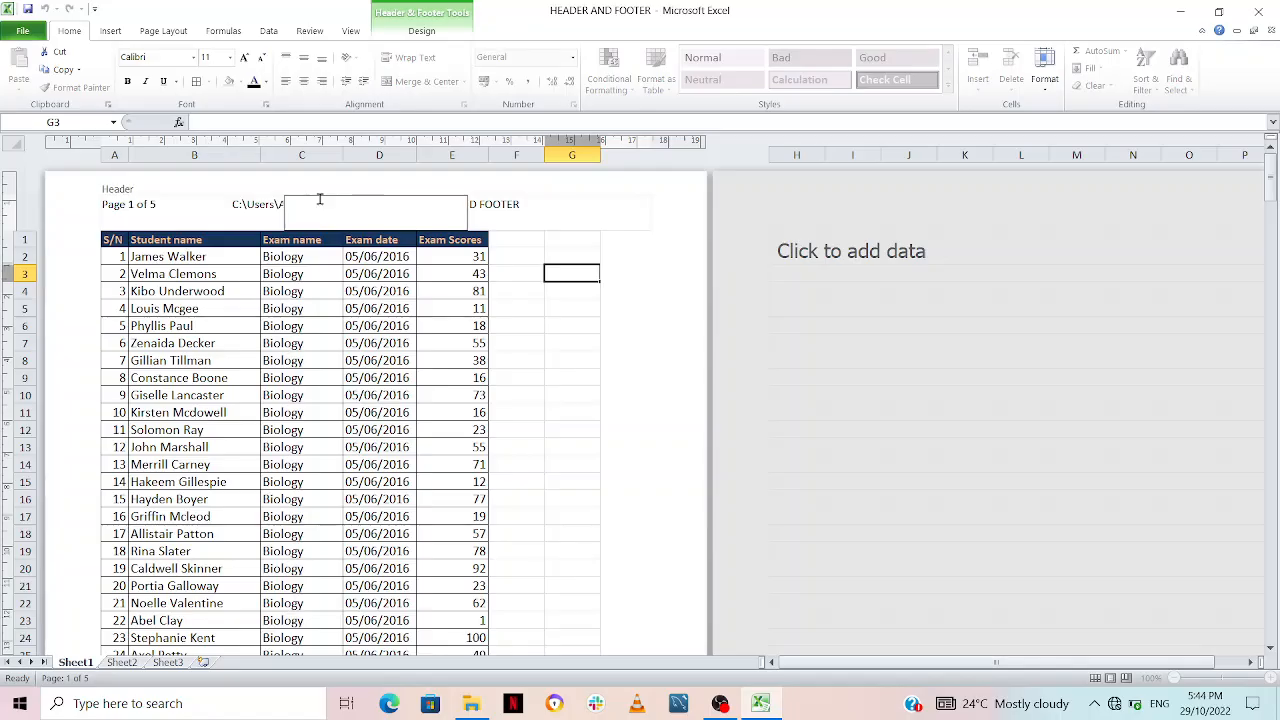
pyautogui.click(400, 10)
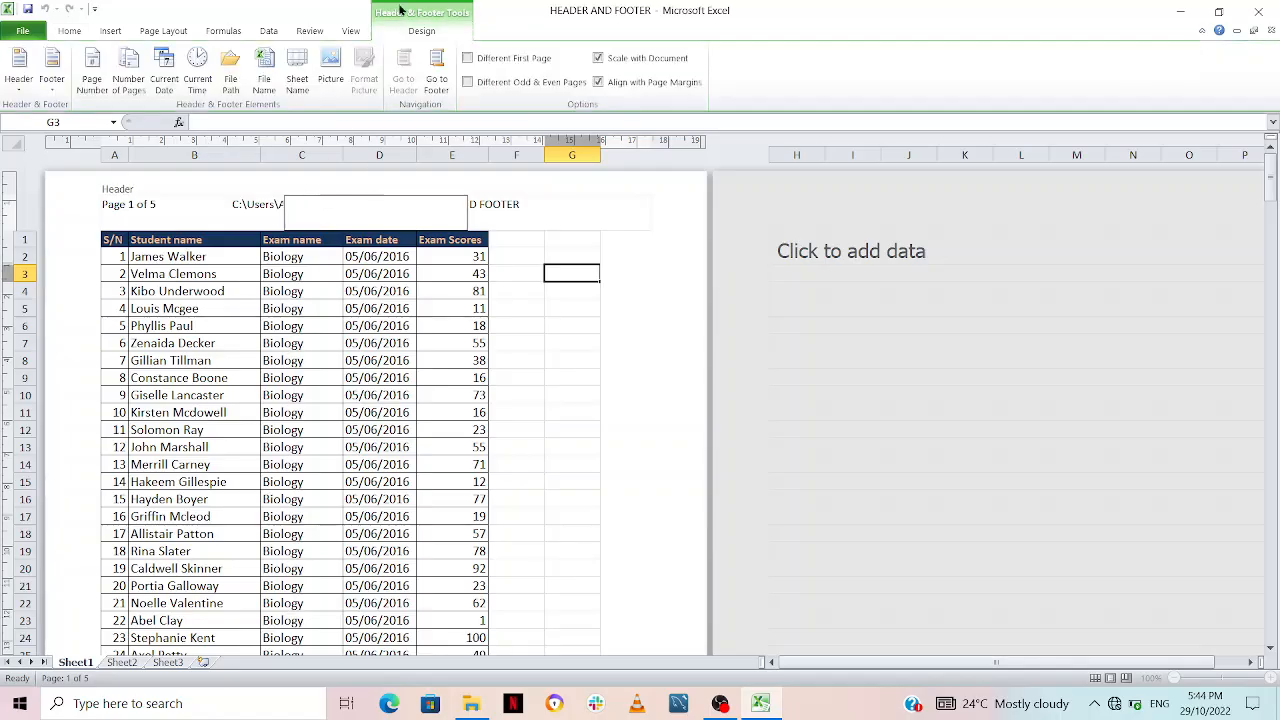
pyautogui.click(301, 79)
pyautogui.click(555, 328)
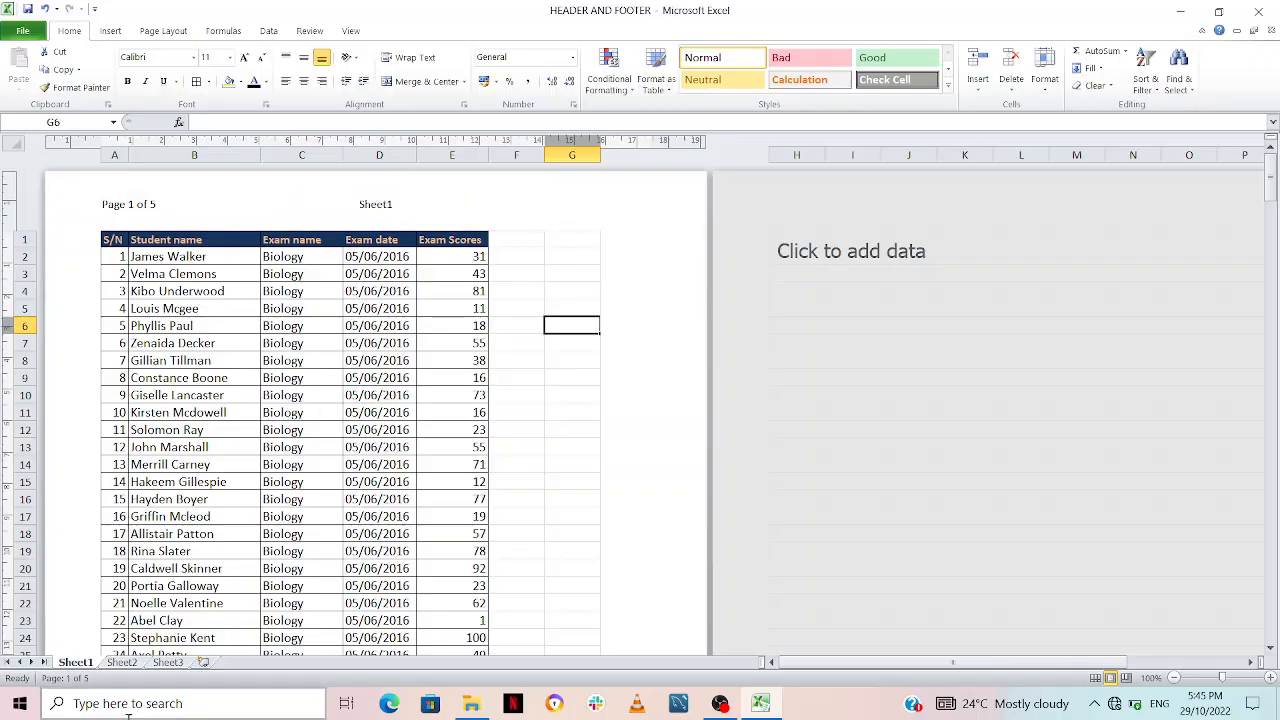
# Step: Rename the Sheet1 worksheet as "Exams result"
pyautogui.doubleClick(80, 663)
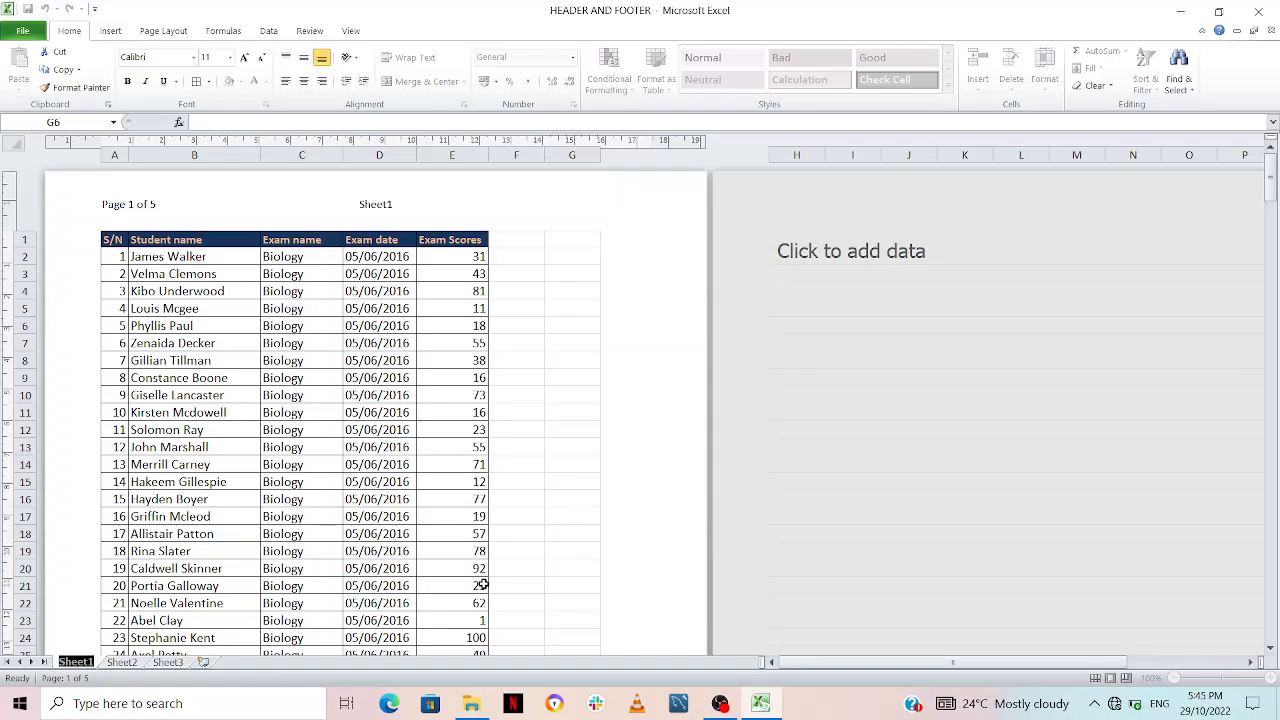
pyautogui.write('F')
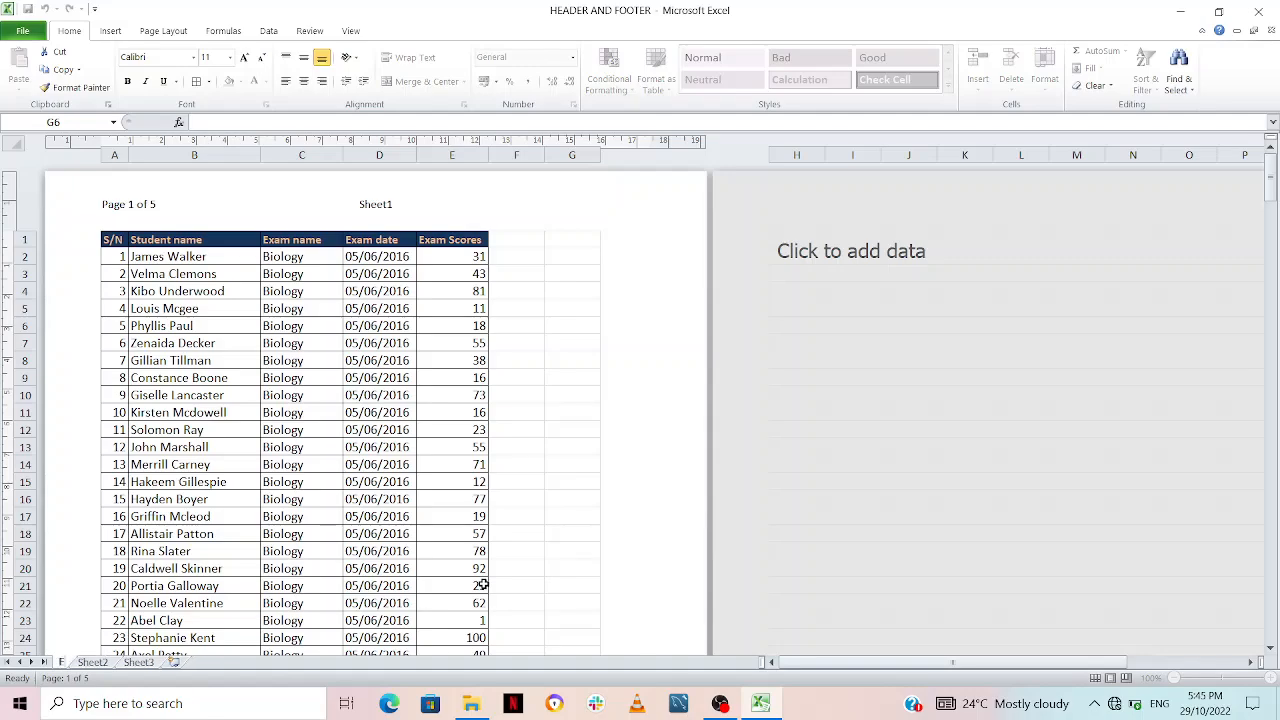
pyautogui.write('xam')
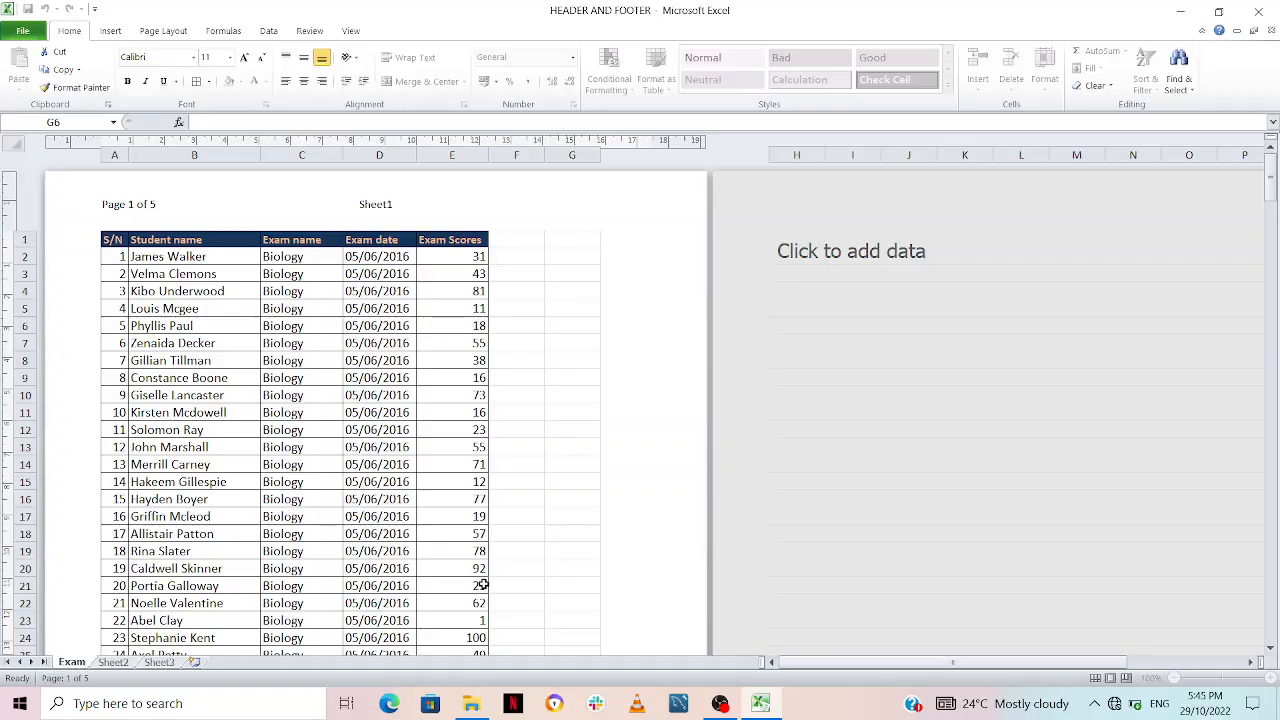
pyautogui.write('s res')
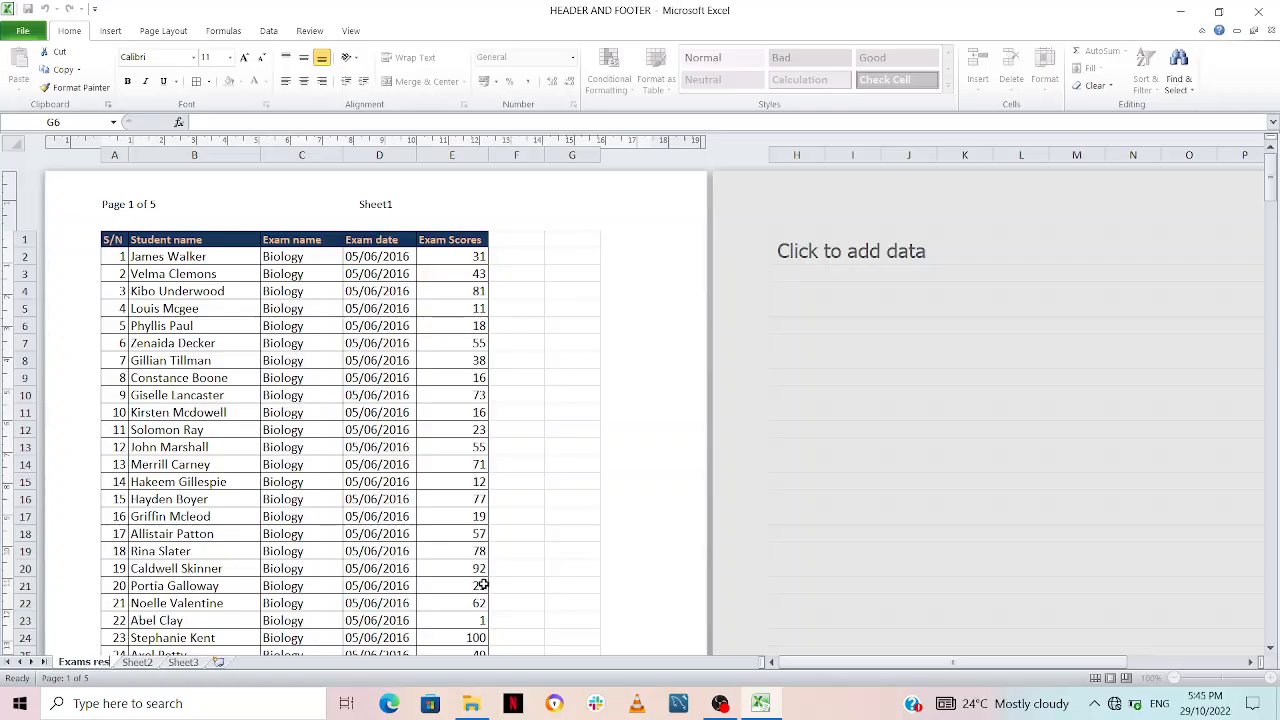
pyautogui.write('ult')
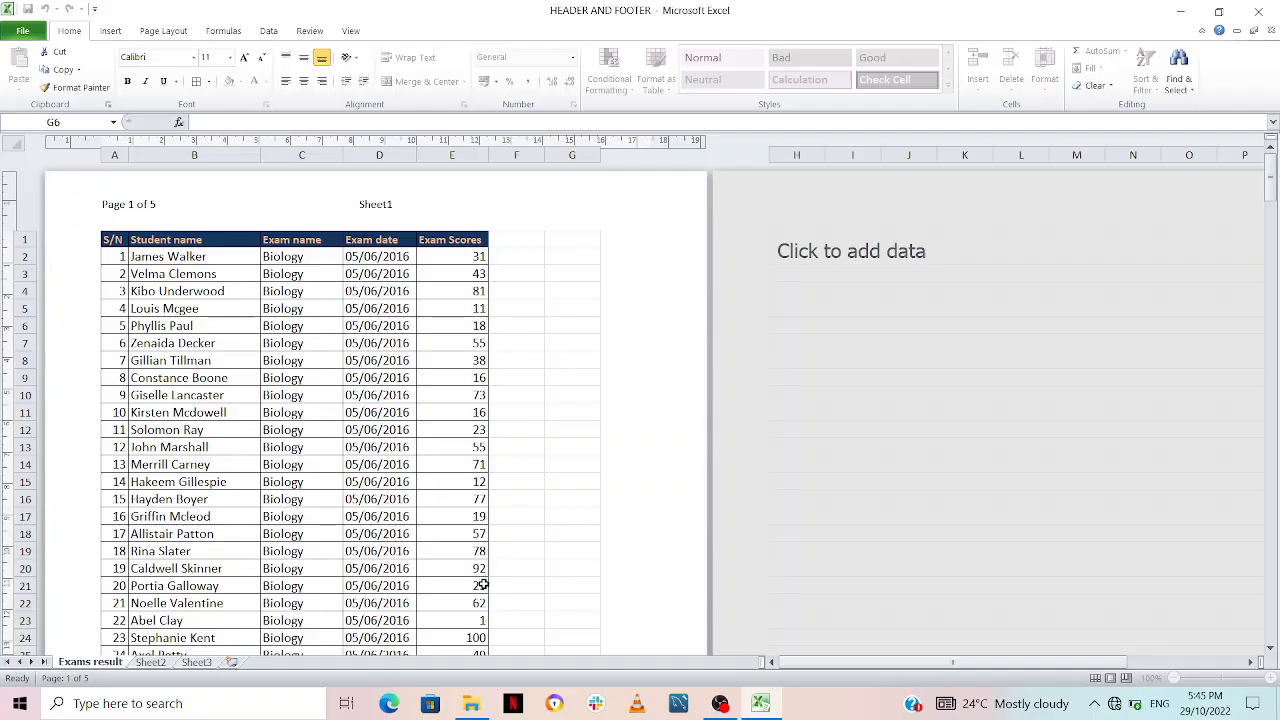
pyautogui.press('Return')
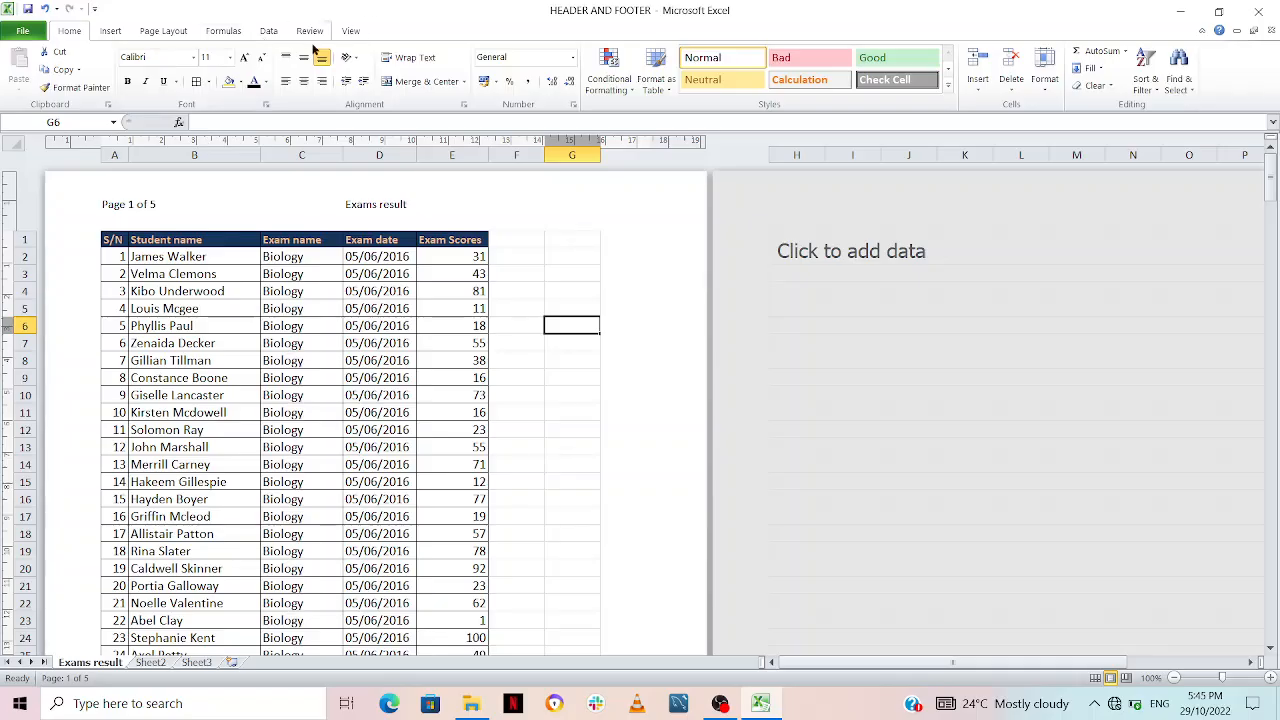
# Step: Insert the picture "td (1)" from the Downloads folder into the right header section and view it on the page
pyautogui.click(111, 30)
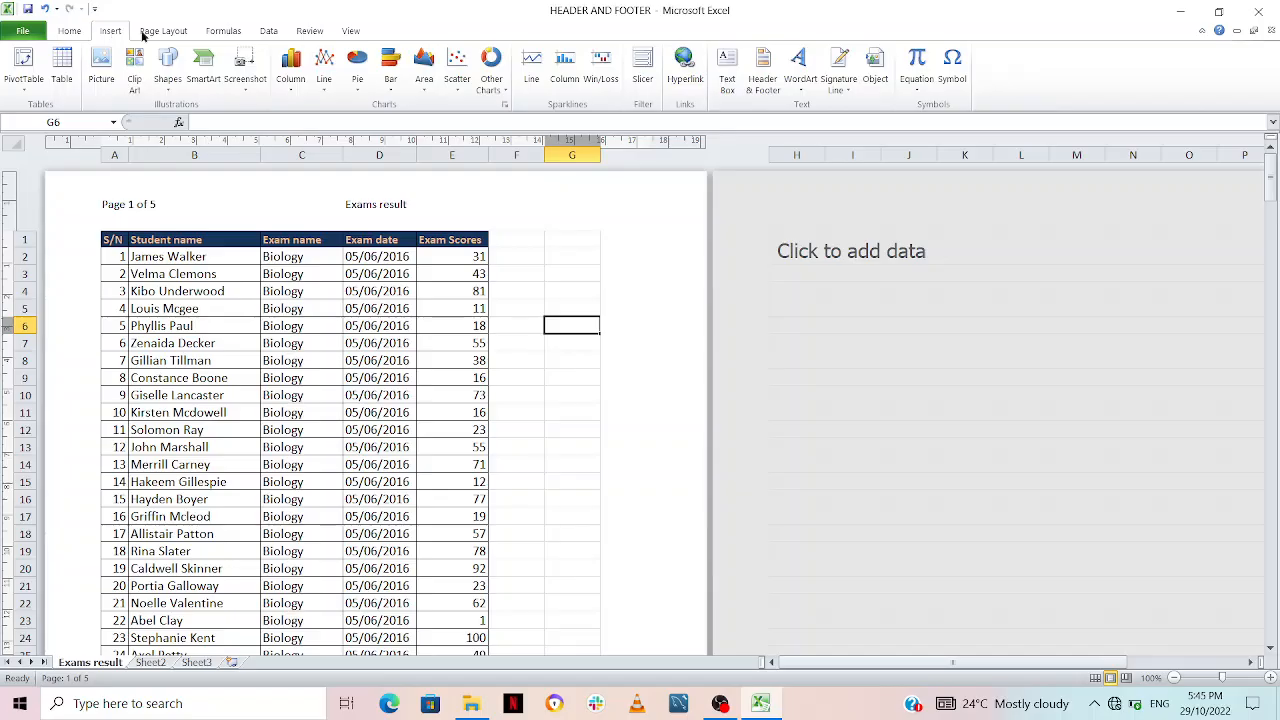
pyautogui.click(762, 80)
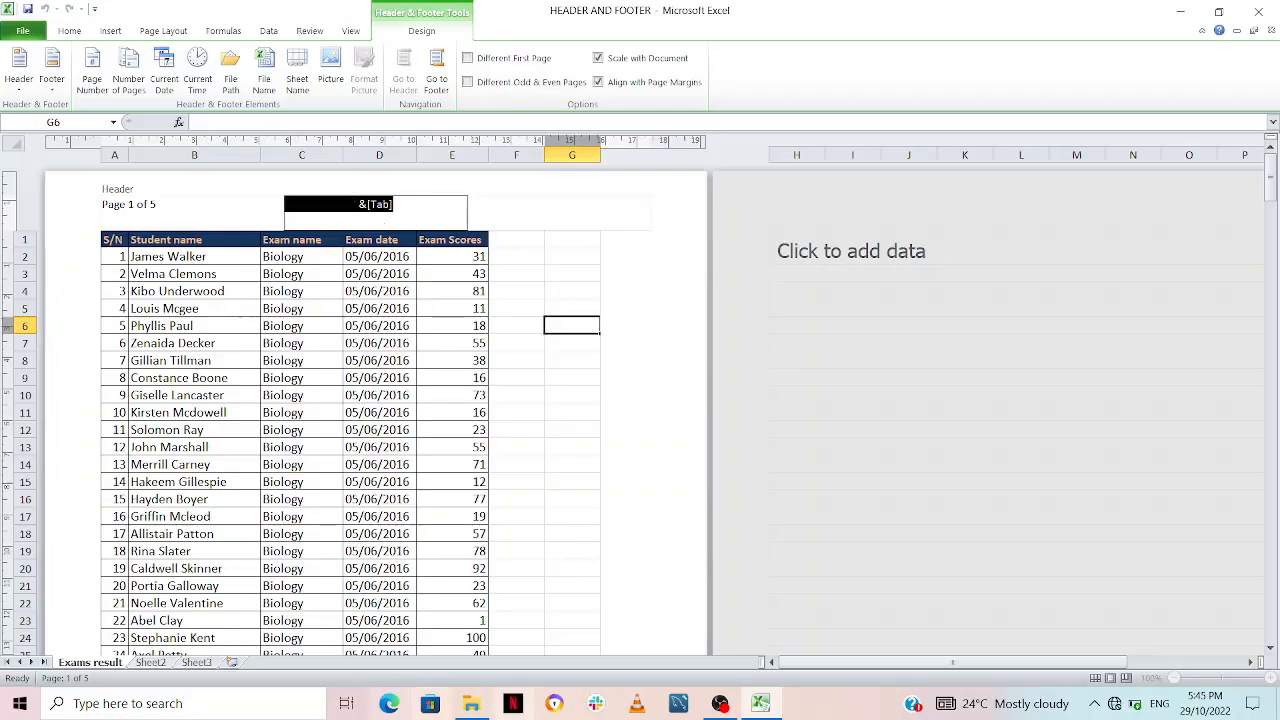
pyautogui.click(575, 212)
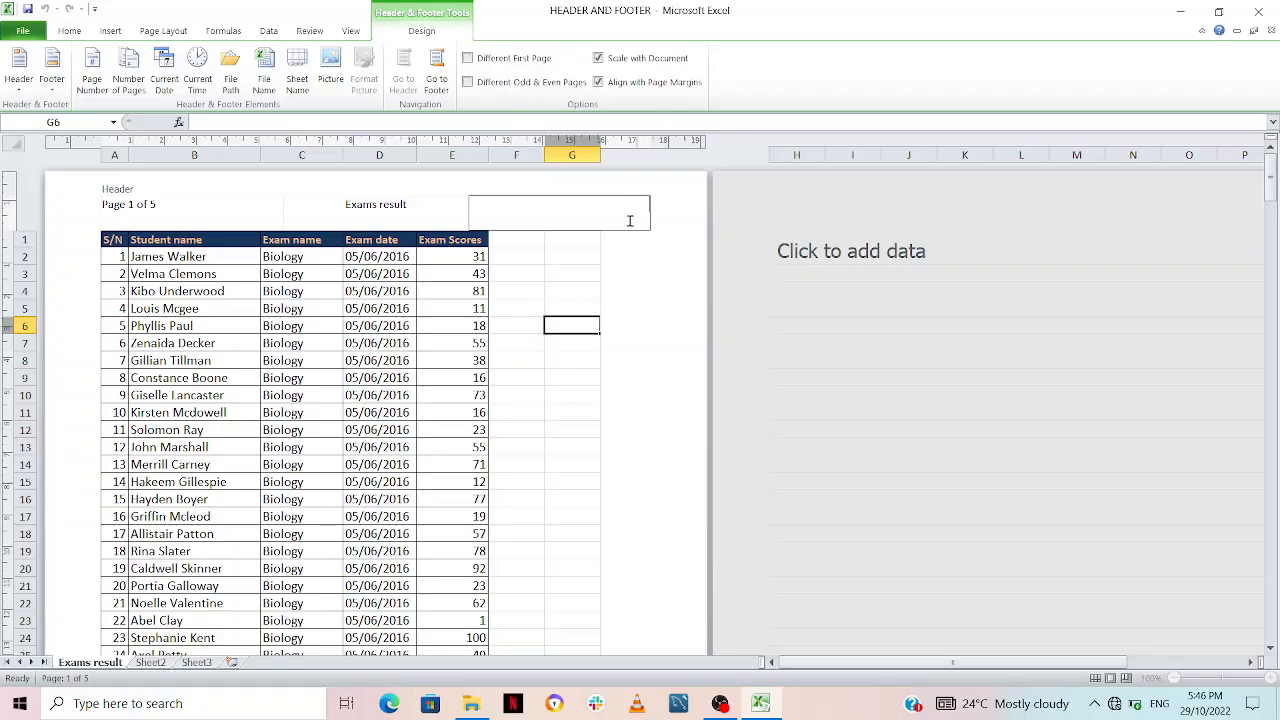
pyautogui.click(331, 78)
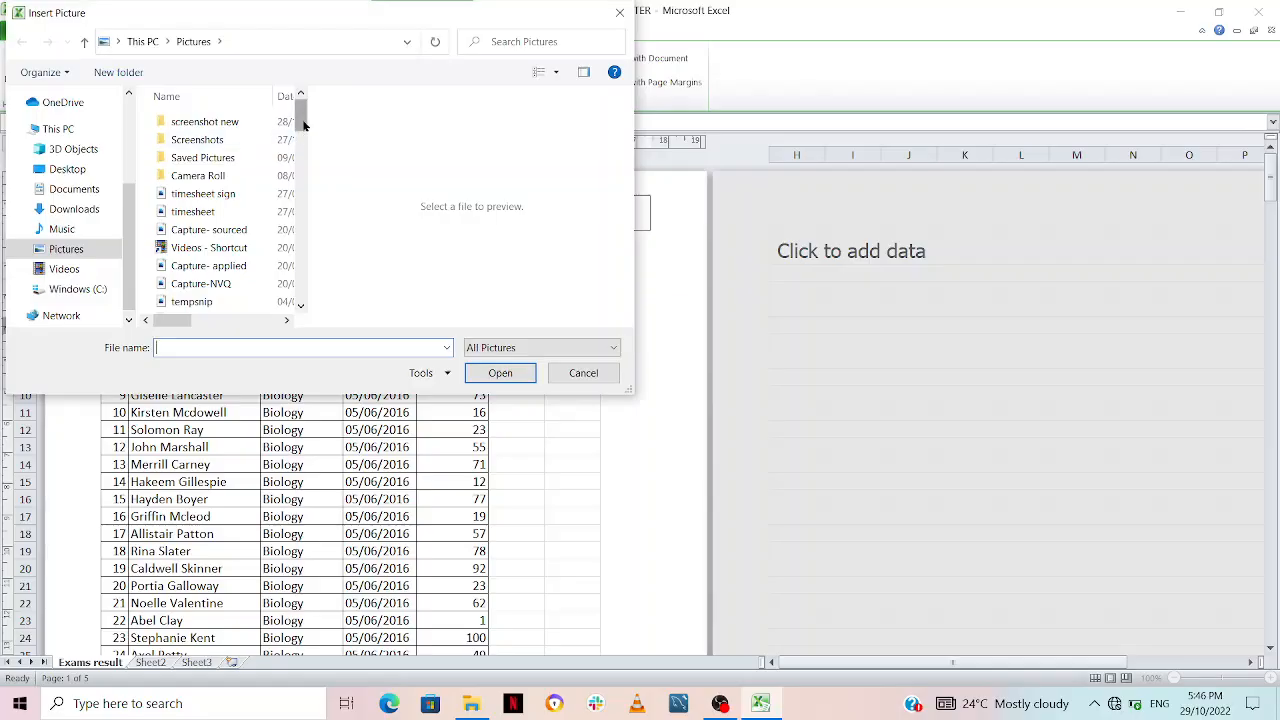
pyautogui.moveTo(299, 129)
pyautogui.mouseDown()
pyautogui.moveTo(310, 204)
pyautogui.moveTo(306, 146)
pyautogui.mouseUp()
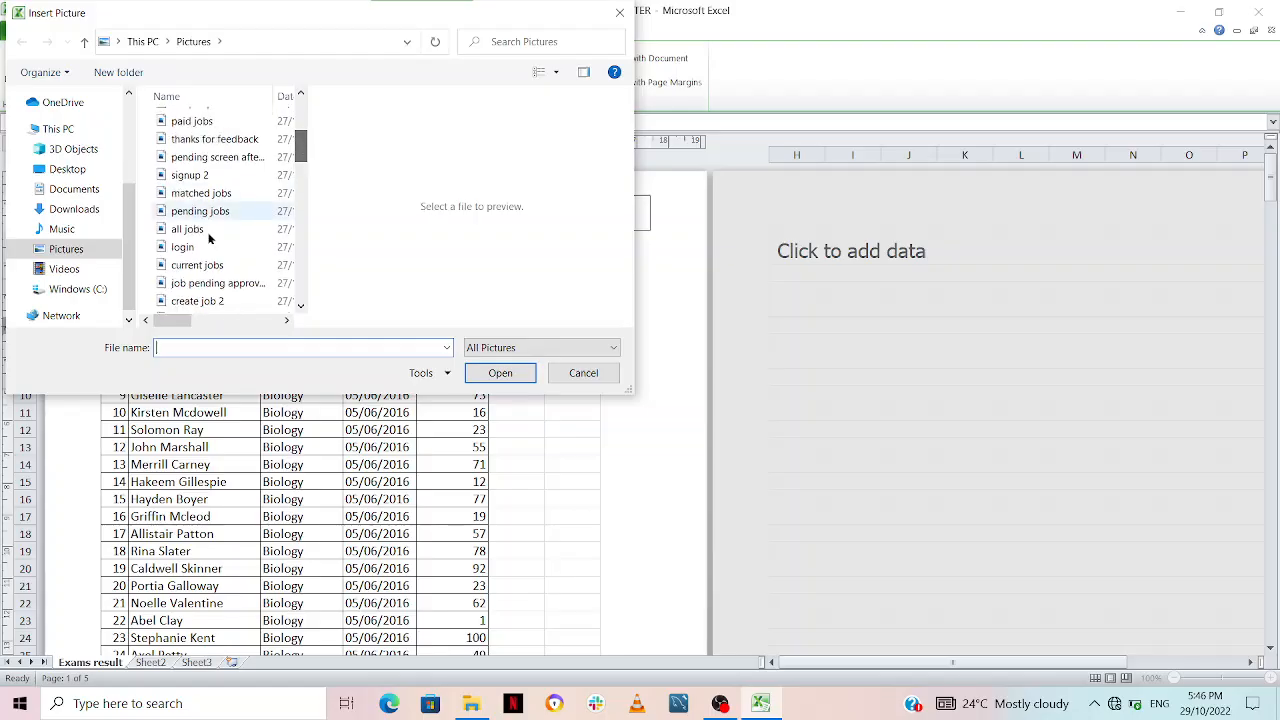
pyautogui.click(129, 320)
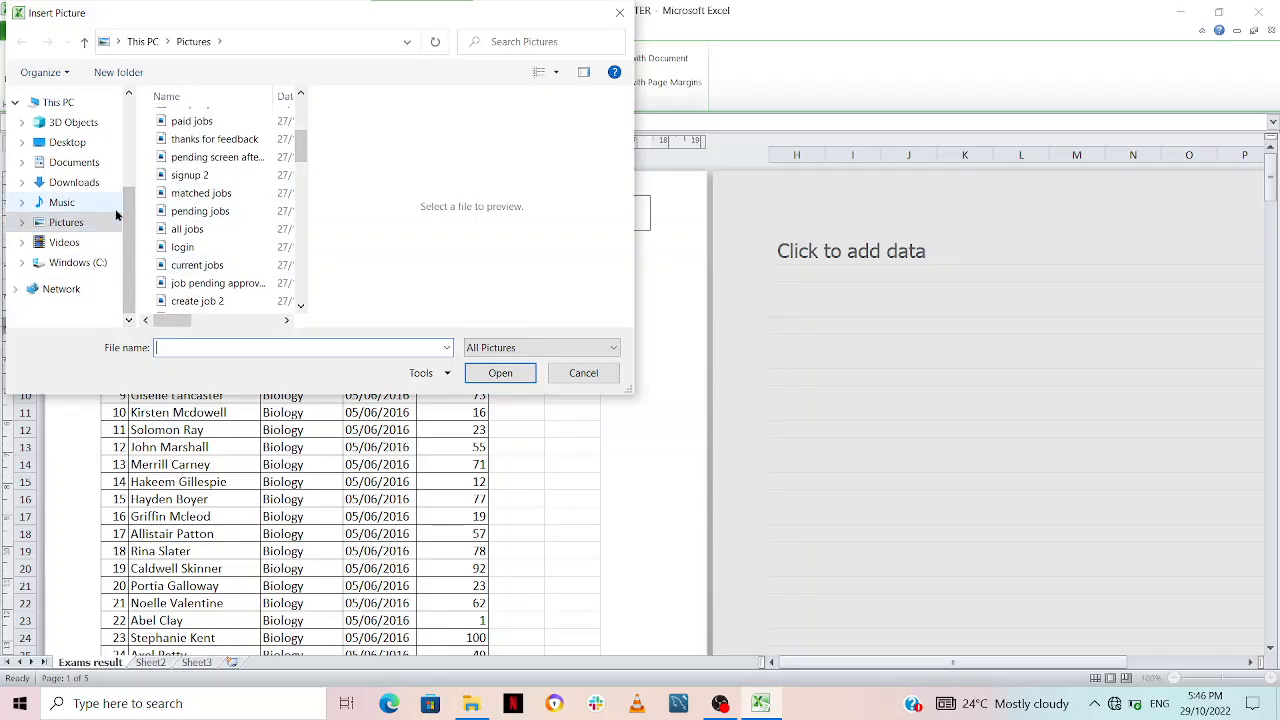
pyautogui.click(63, 180)
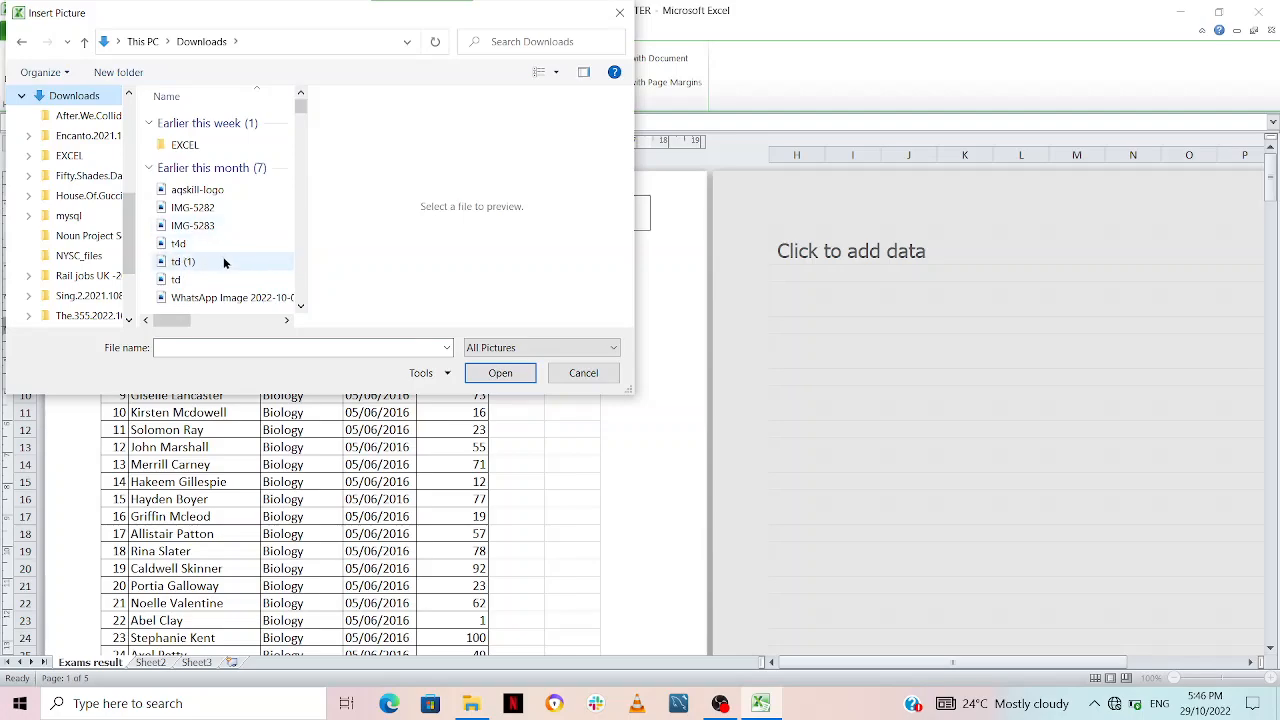
pyautogui.click(223, 261)
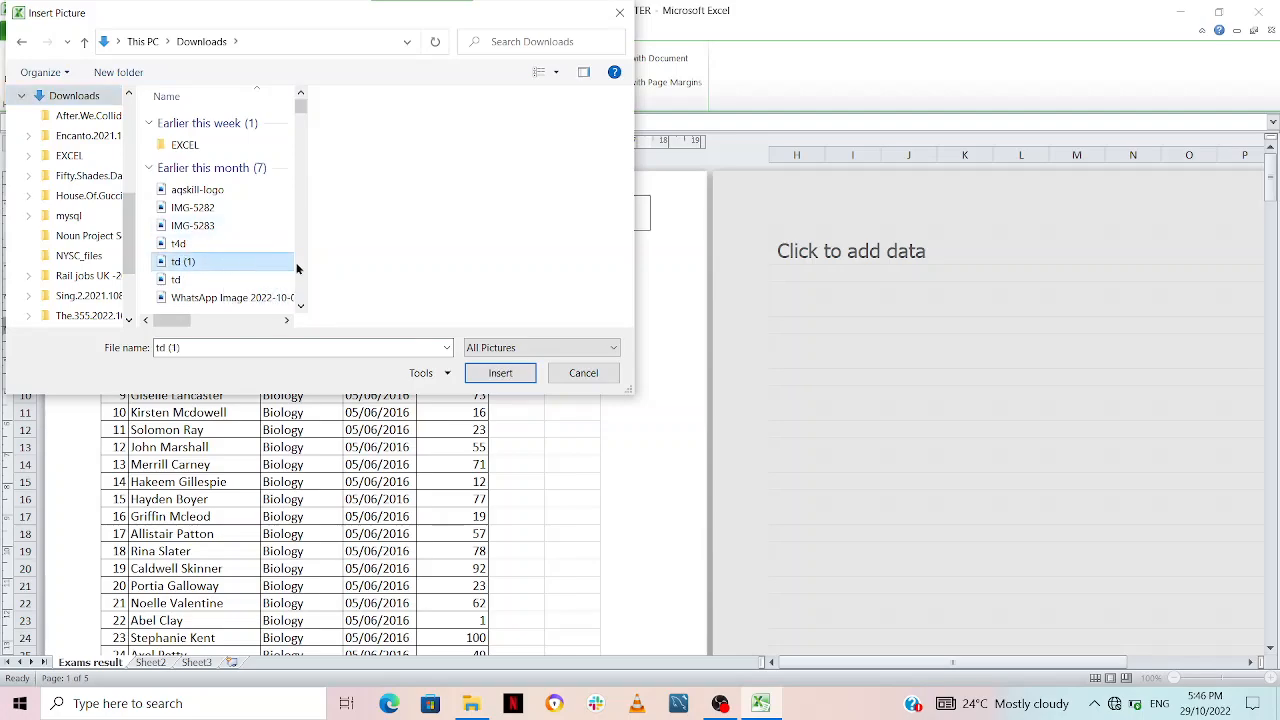
pyautogui.click(511, 370)
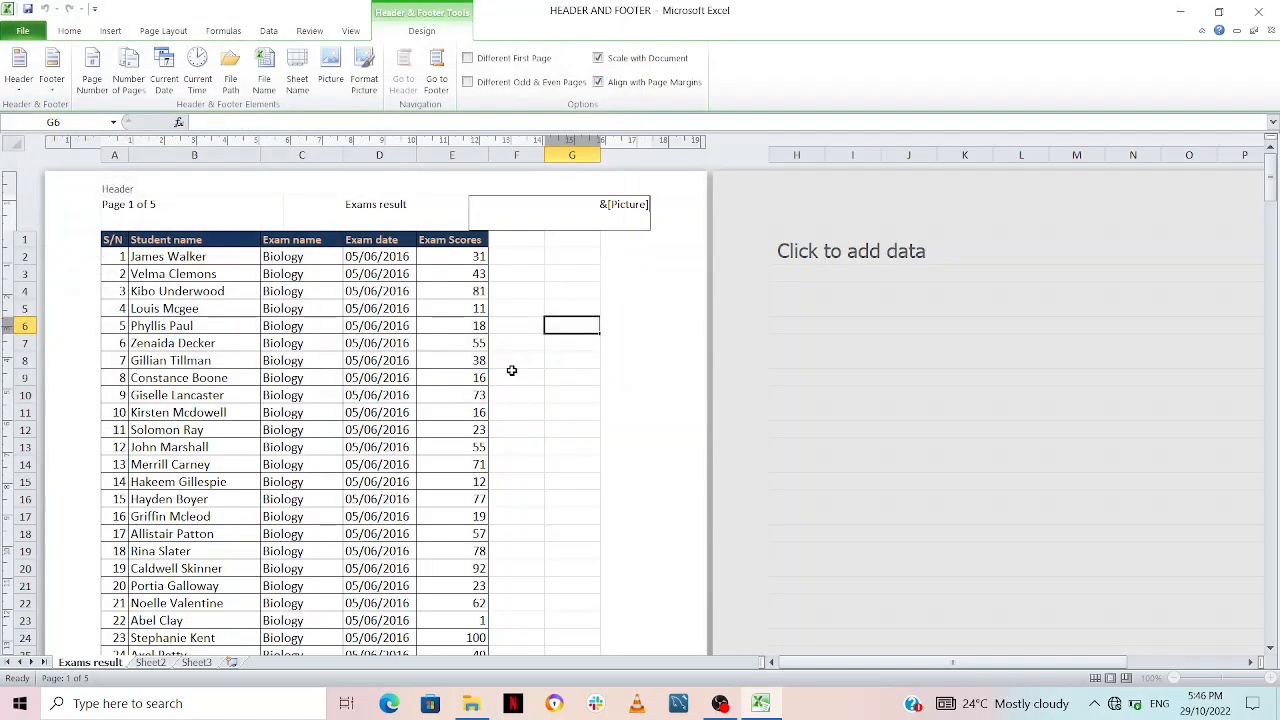
pyautogui.click(550, 269)
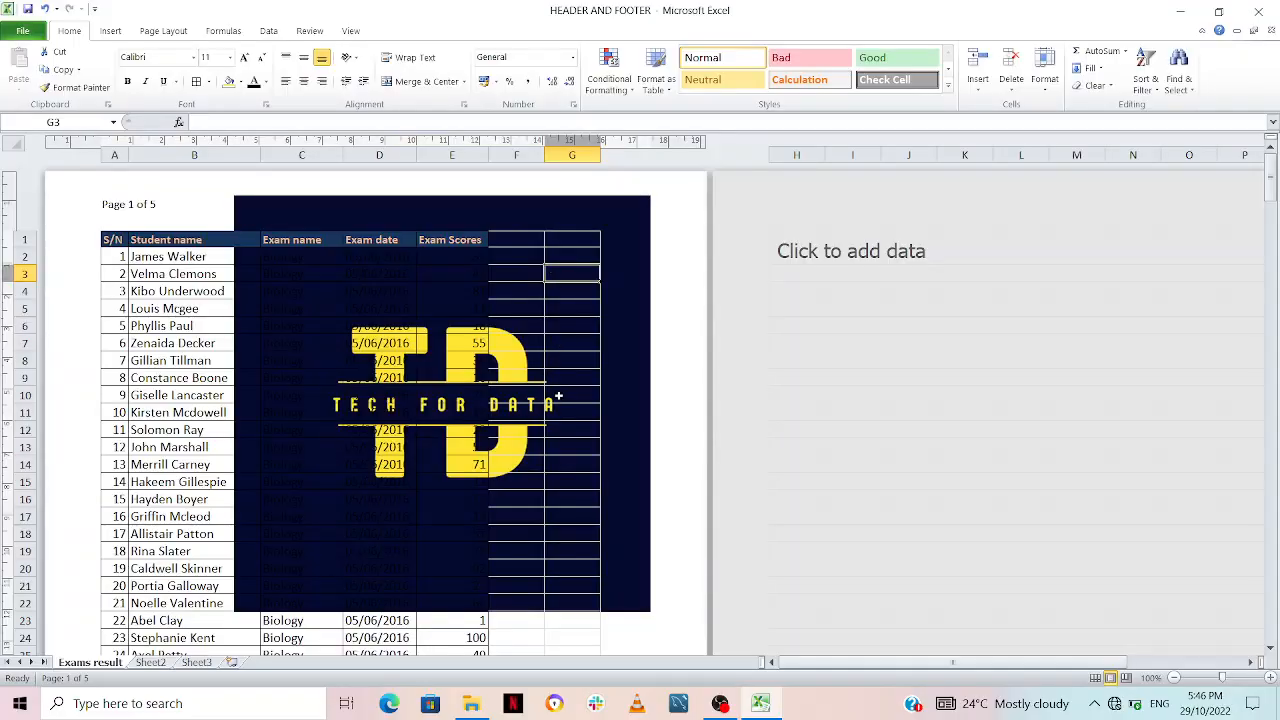
# Step: Scale the logo picture in the right header section to 20% height and width, and view it on the page
pyautogui.click(561, 210)
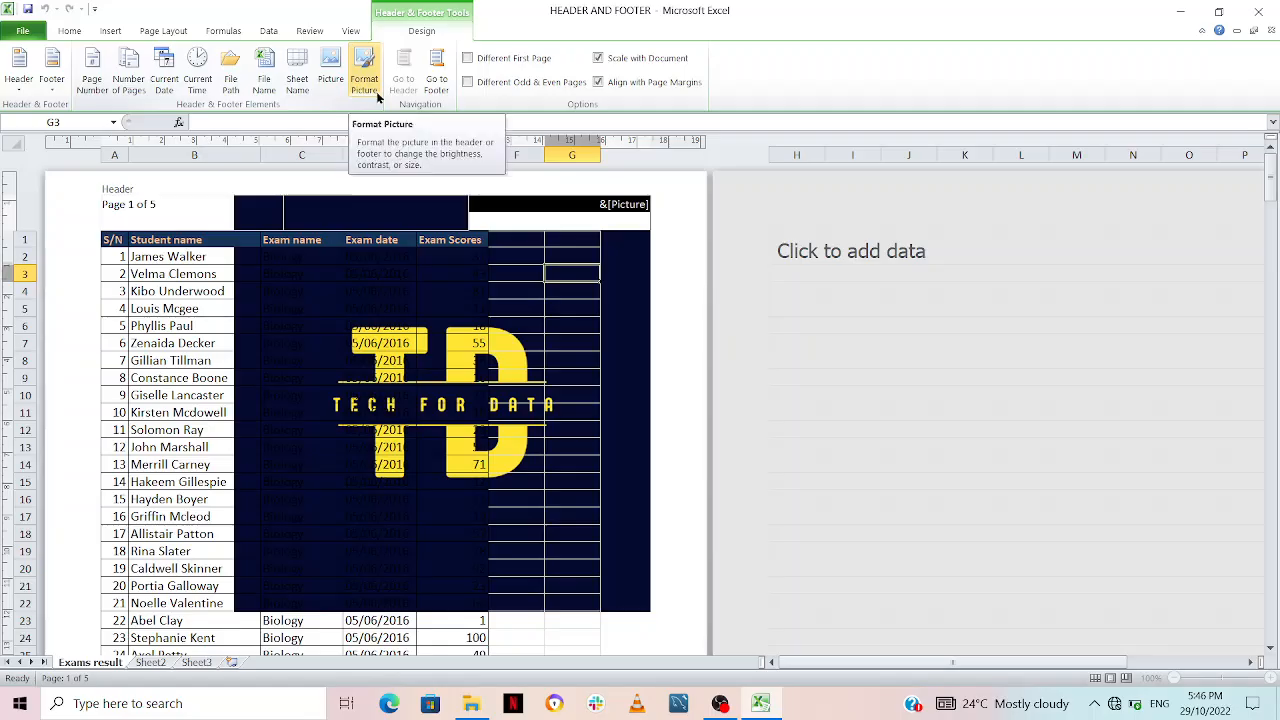
pyautogui.click(183, 215)
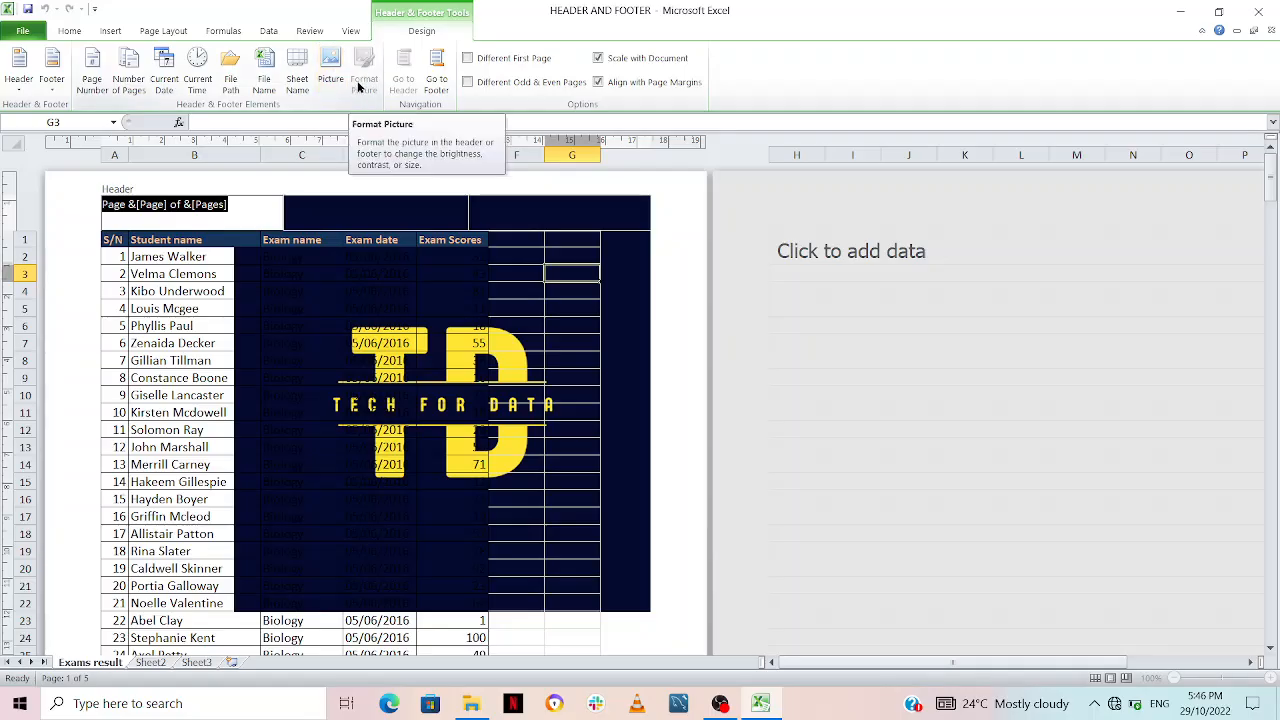
pyautogui.click(515, 216)
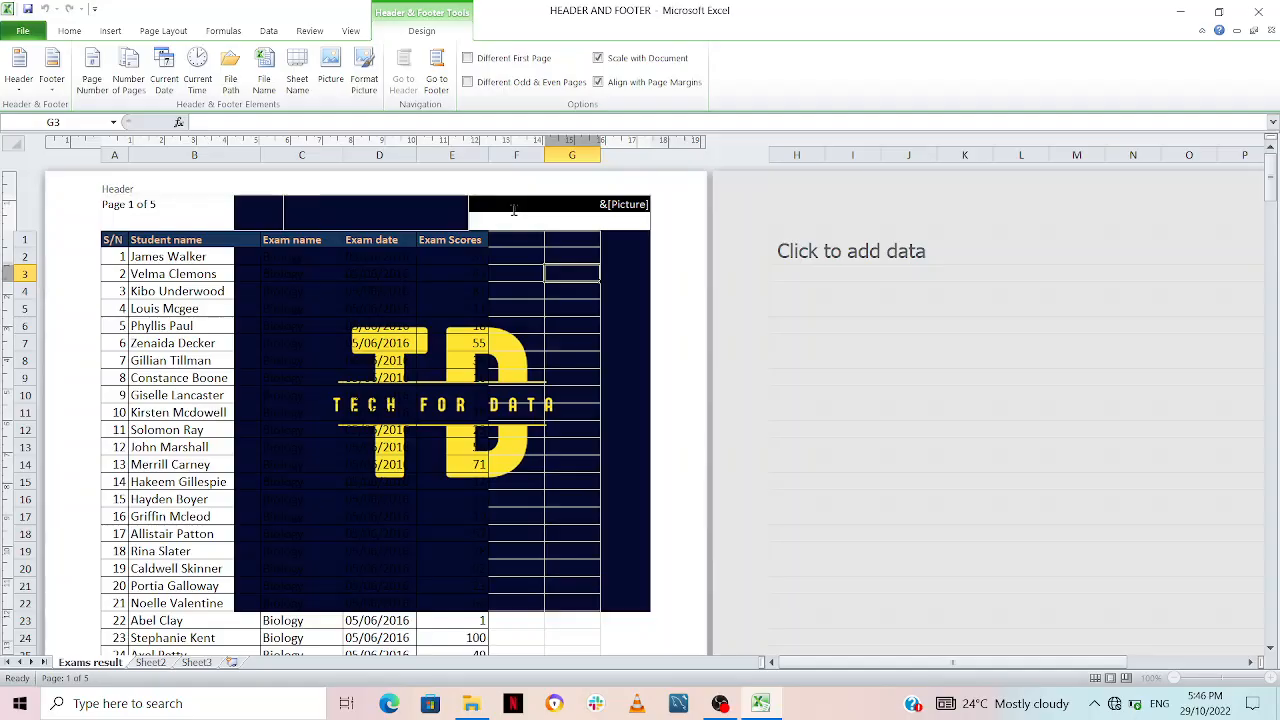
pyautogui.click(360, 66)
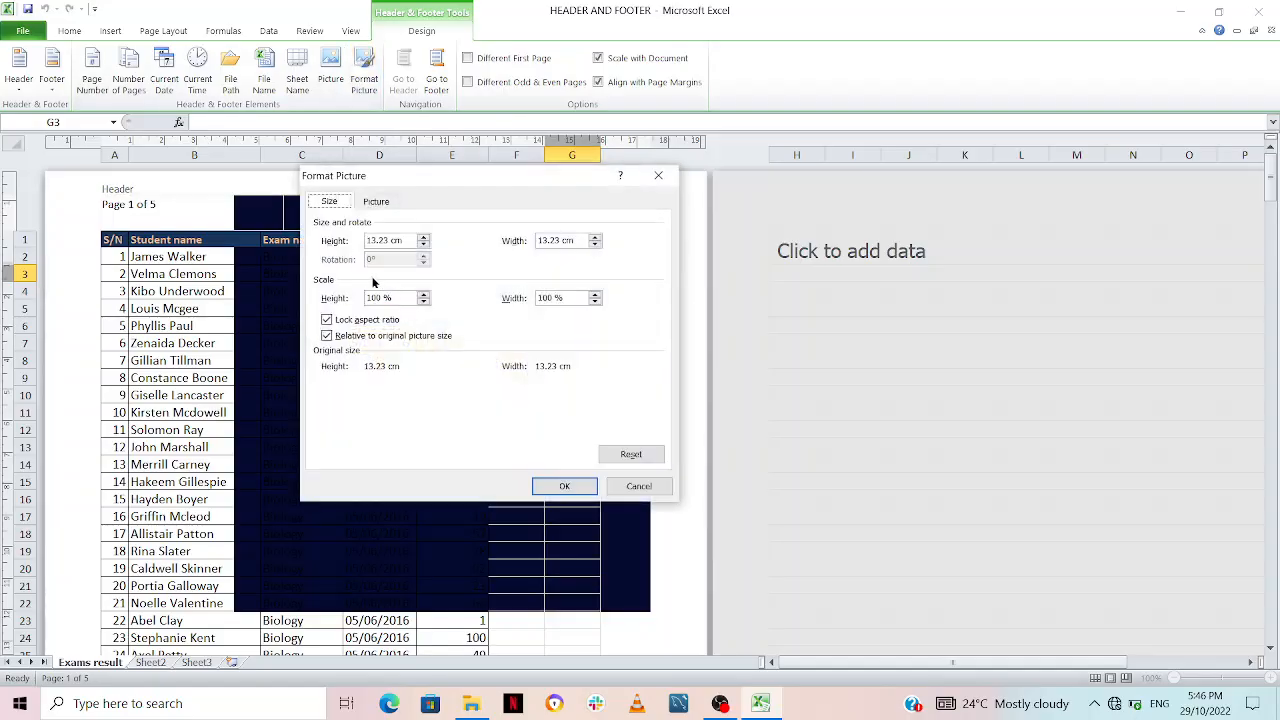
pyautogui.click(373, 298)
pyautogui.press('BackSpace')
pyautogui.press('BackSpace')
pyautogui.write('2')
pyautogui.click(545, 297)
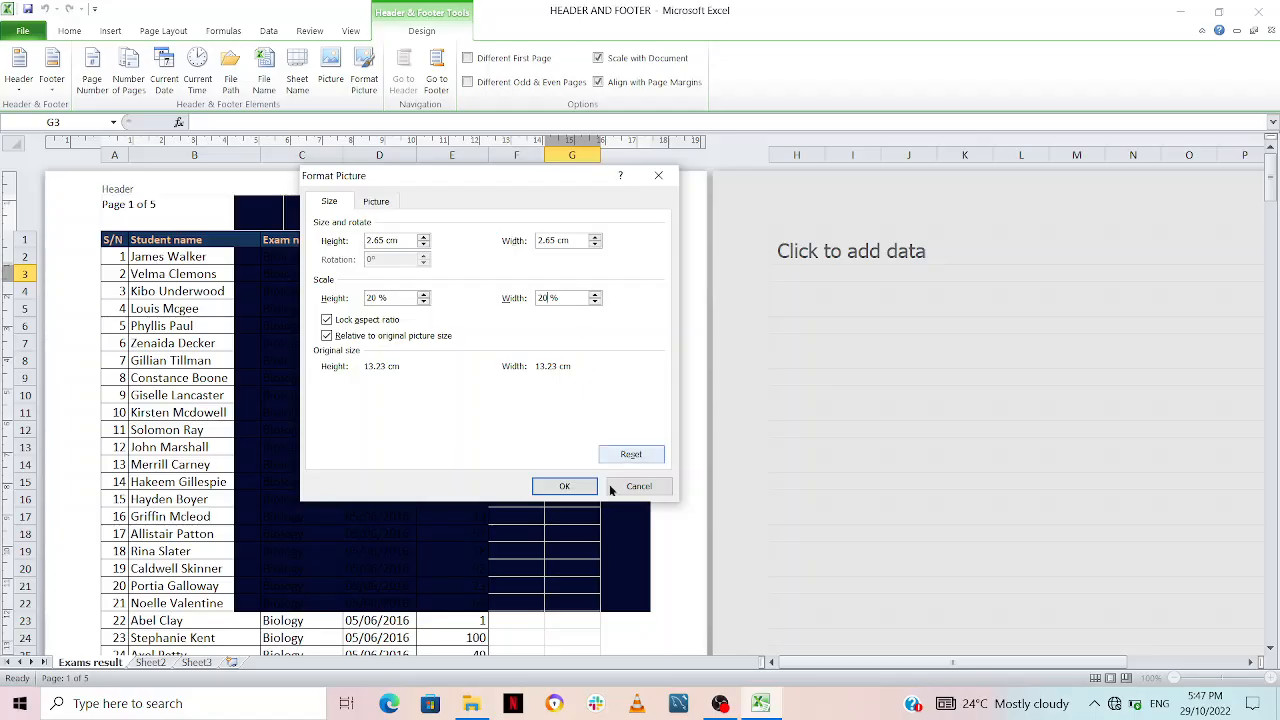
pyautogui.click(566, 486)
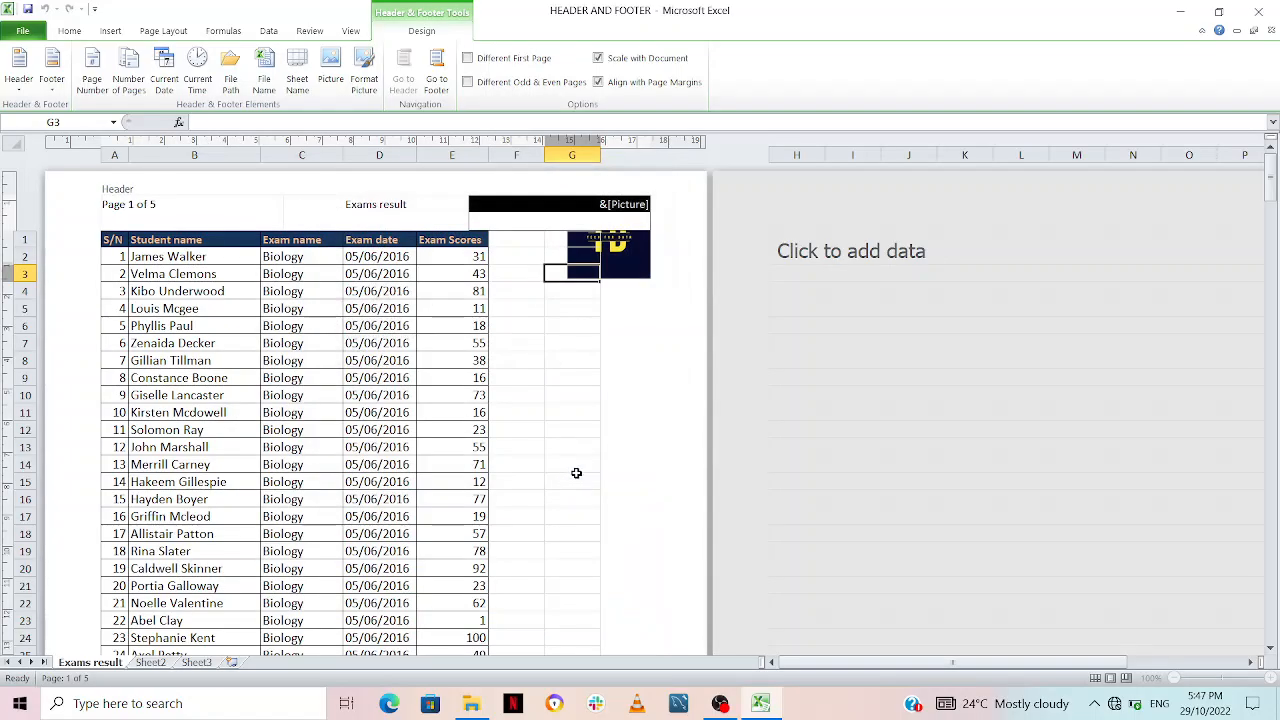
pyautogui.click(690, 265)
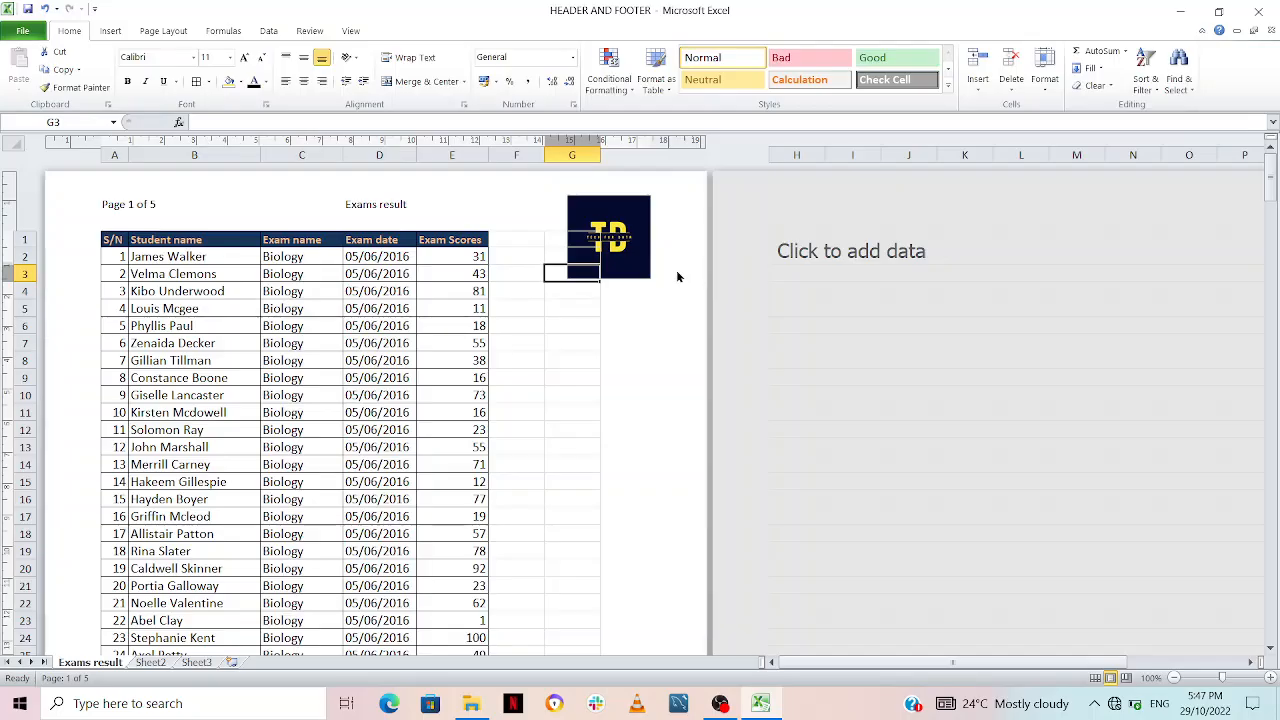
# Step: Reduce the header logo's scale to 10% height and width, and return to the sheet
pyautogui.click(612, 232)
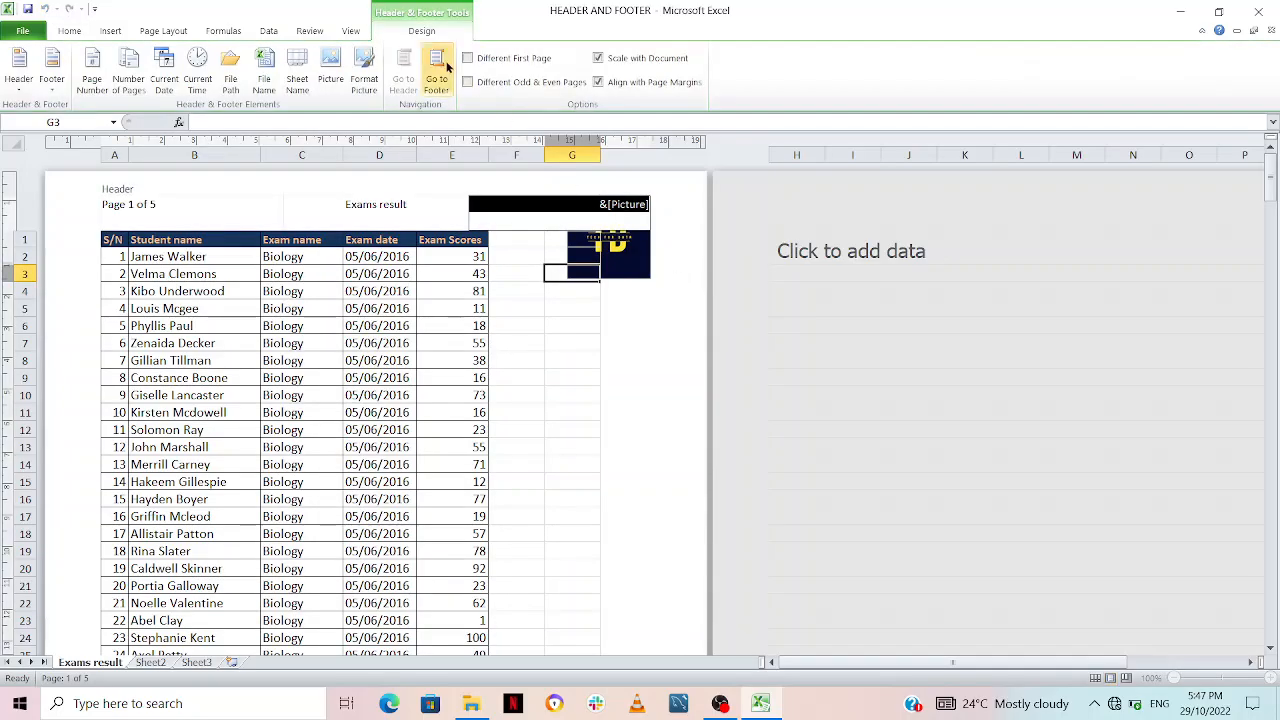
pyautogui.click(362, 76)
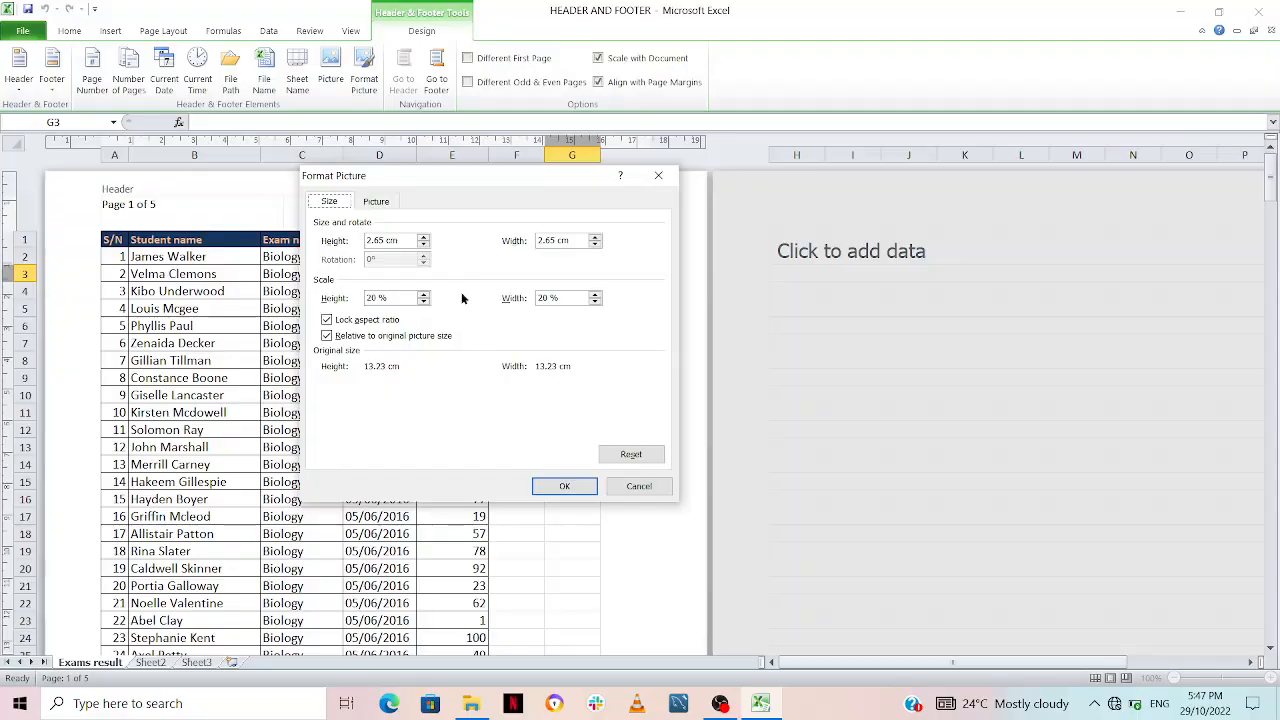
pyautogui.click(372, 297)
pyautogui.press('BackSpace')
pyautogui.write('1')
pyautogui.click(542, 298)
pyautogui.click(563, 486)
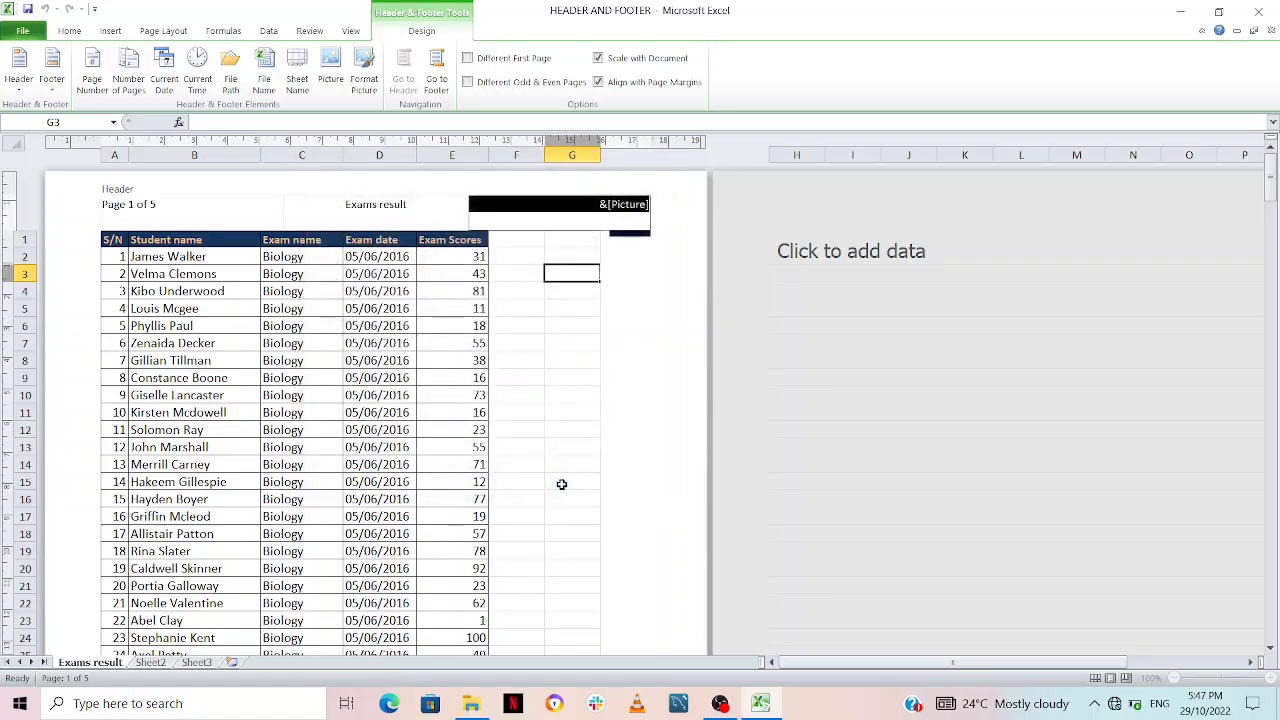
pyautogui.click(672, 382)
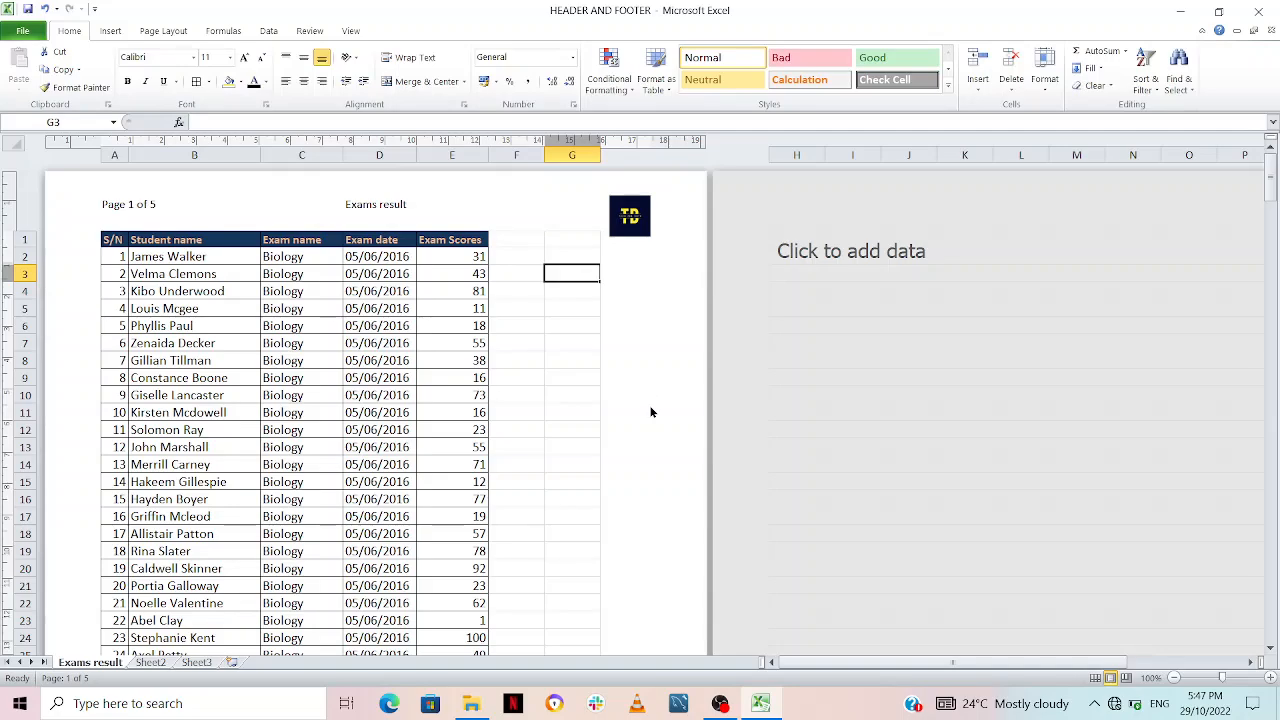
# Step: Check the header and footer on all five pages in the print preview, and return to the sheet
pyautogui.hotkey('ctrl', 'p')
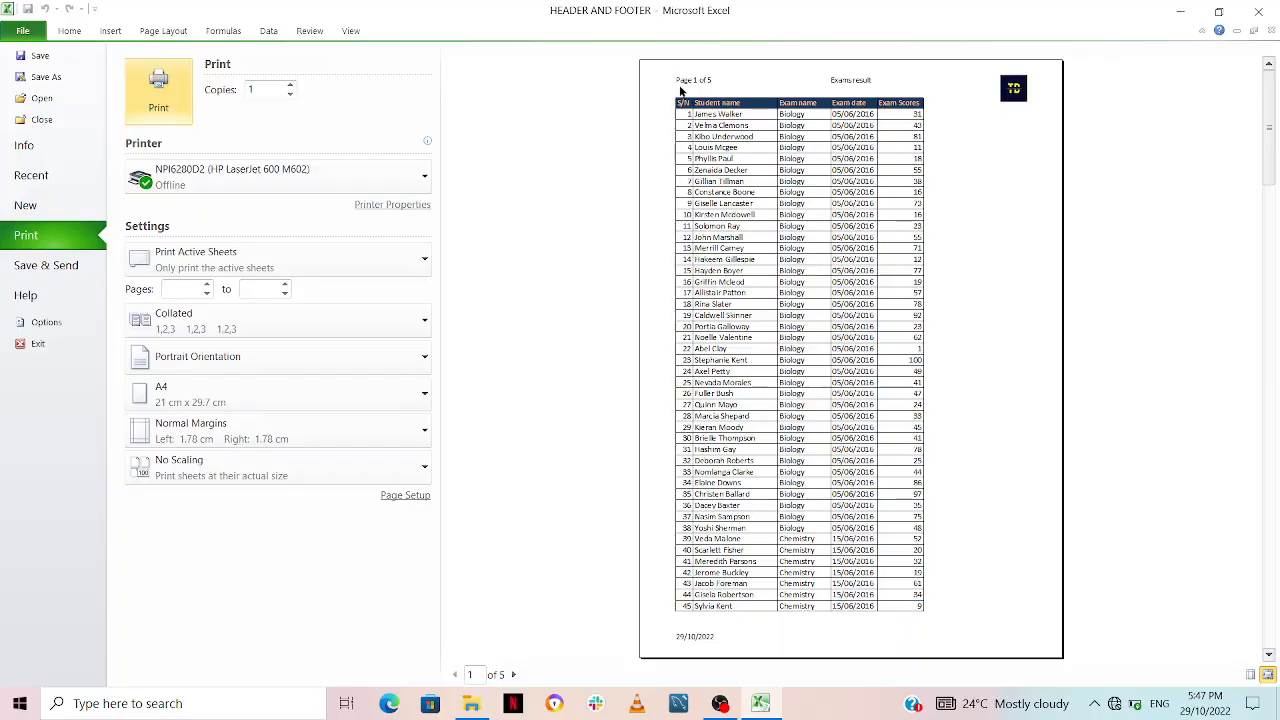
pyautogui.click(513, 674)
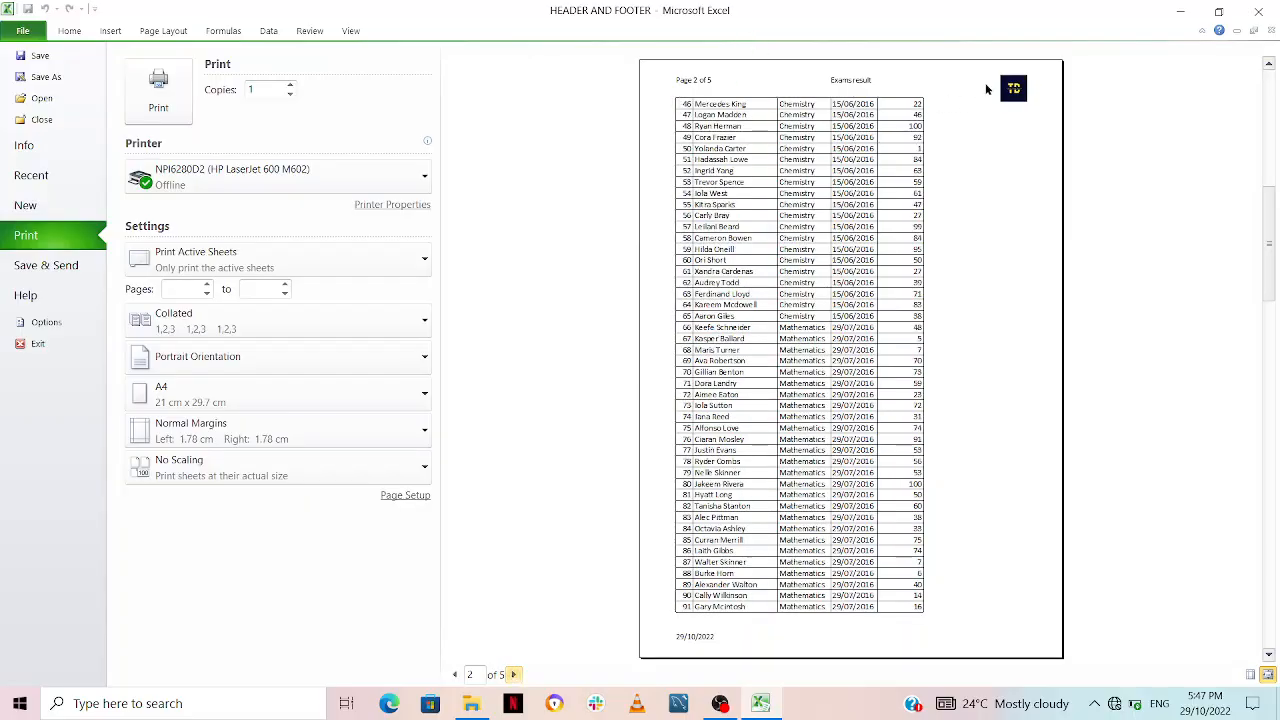
pyautogui.click(510, 675)
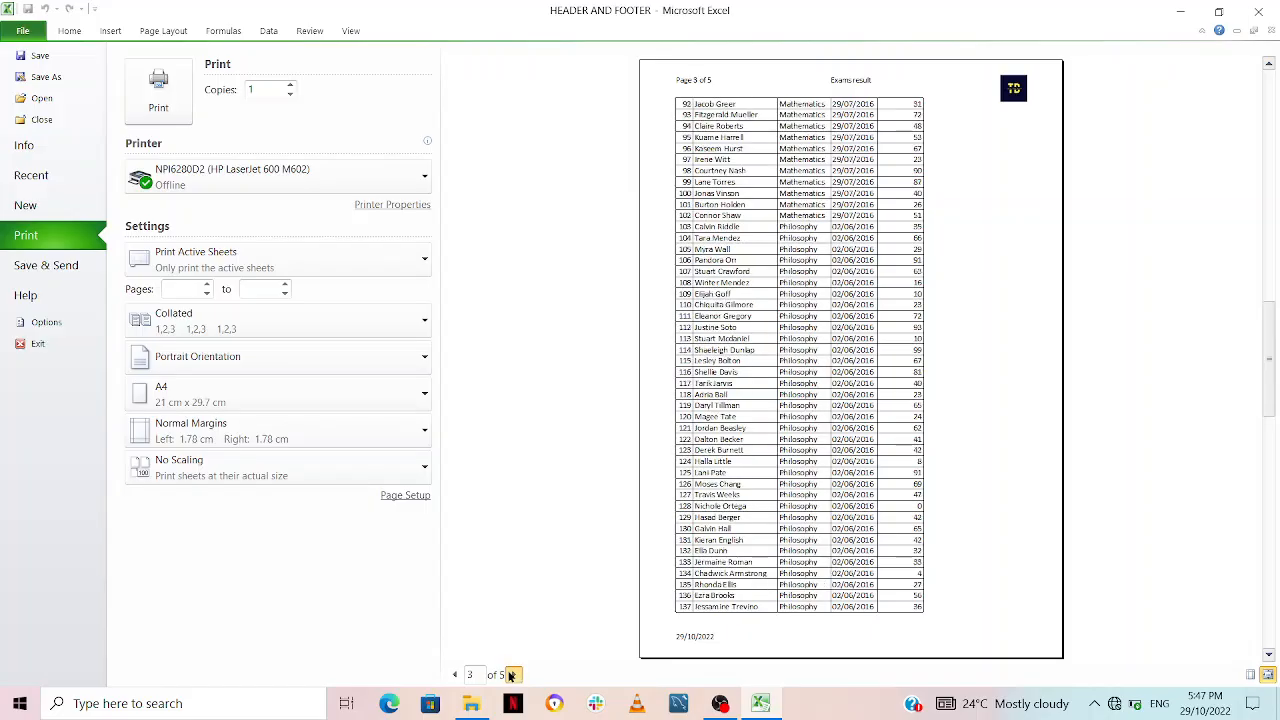
pyautogui.click(510, 675)
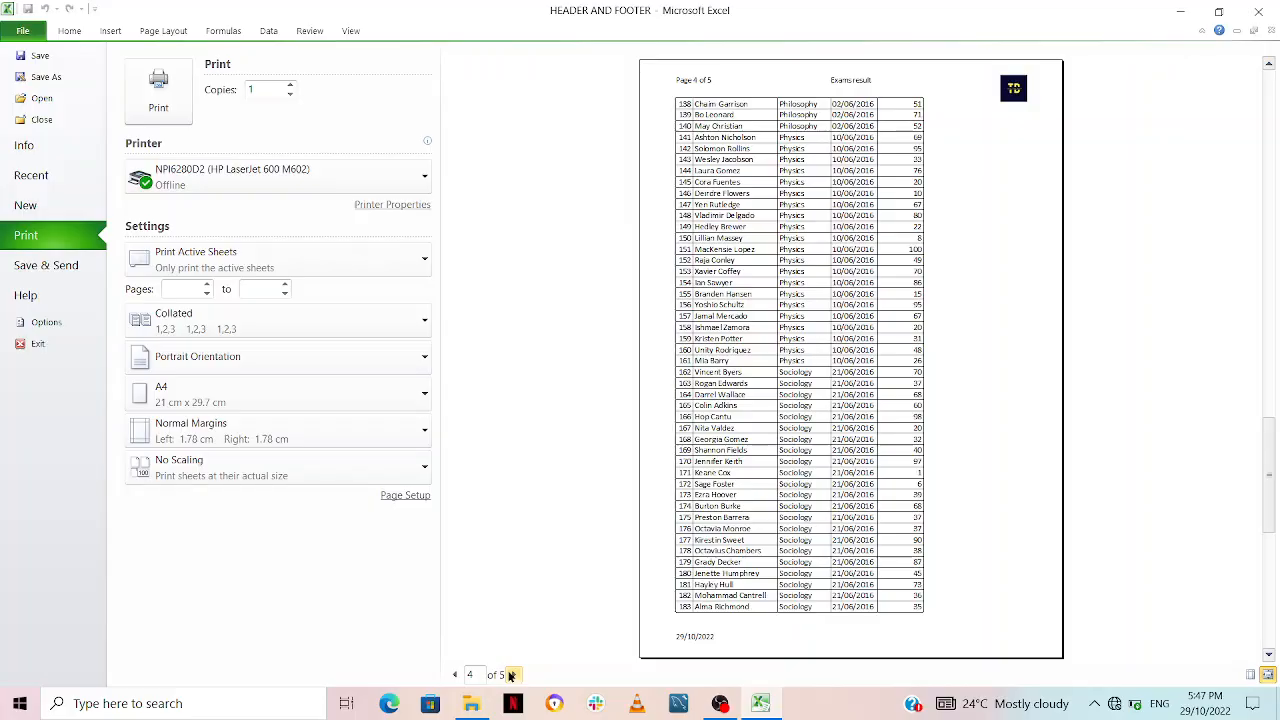
pyautogui.click(510, 675)
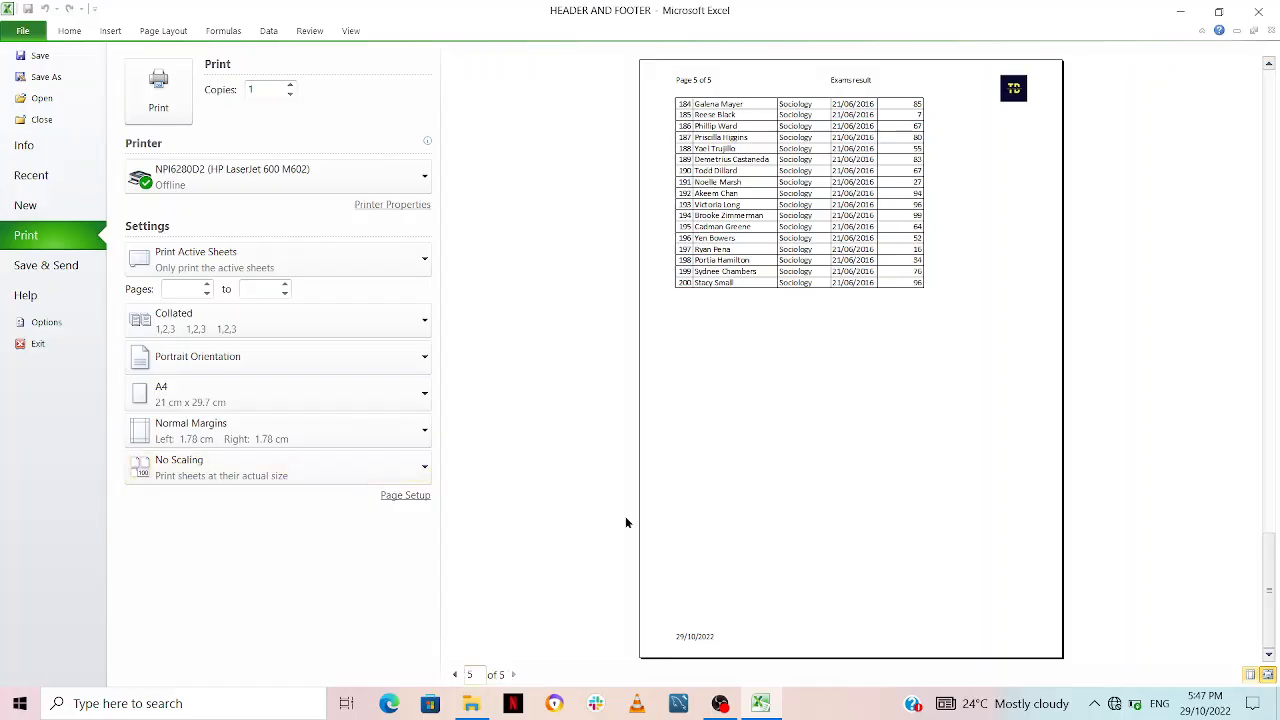
pyautogui.press('Escape')
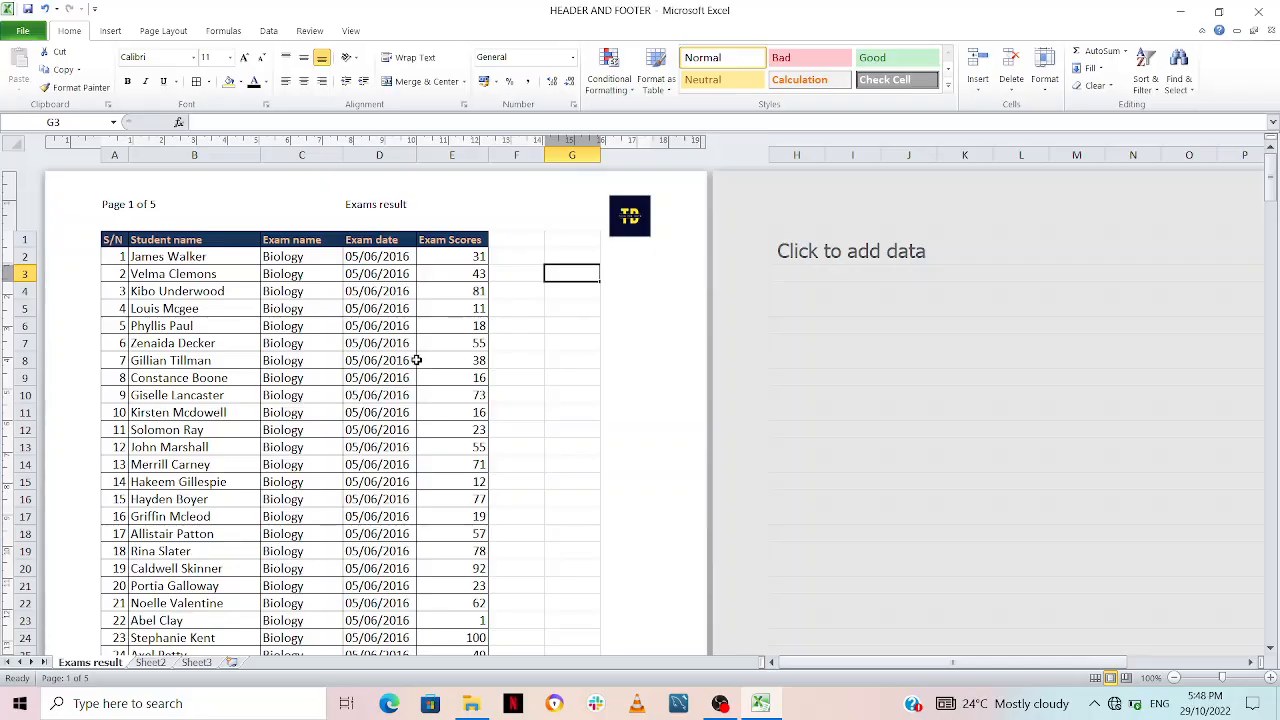
pyautogui.scroll(-5, 402, 370)
pyautogui.scroll(4, 402, 384)
pyautogui.scroll(2, 402, 384)
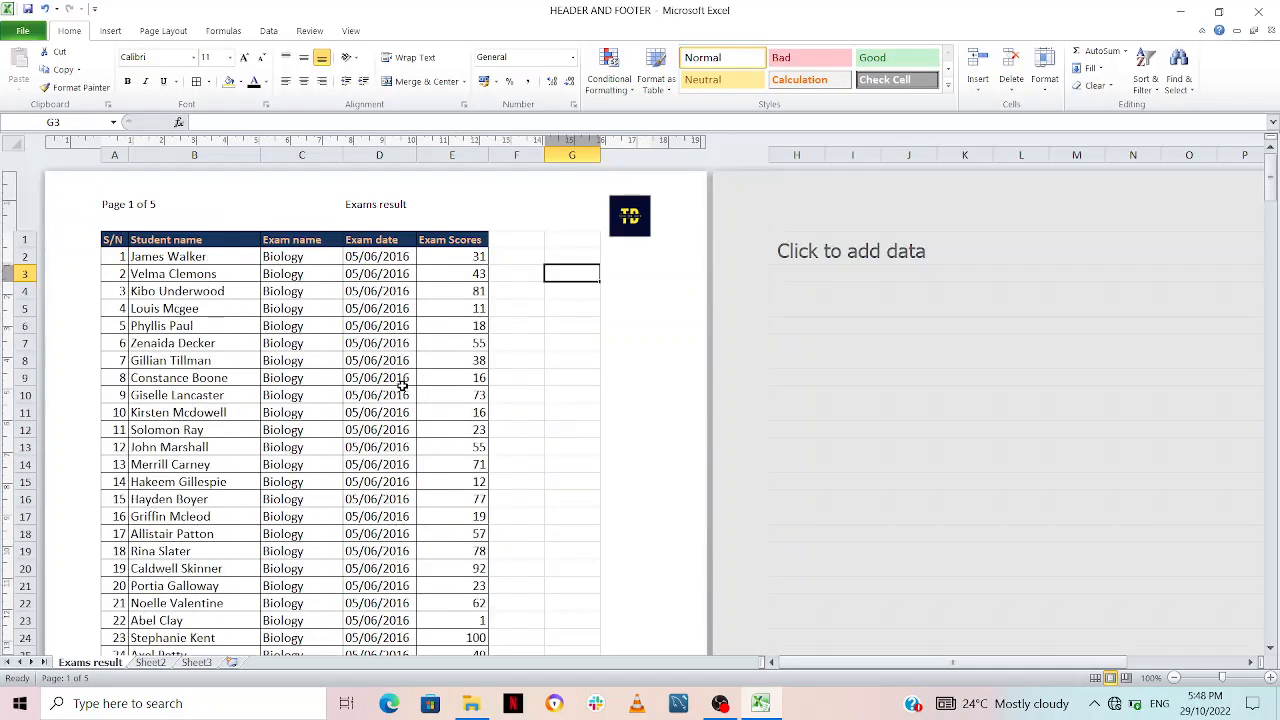